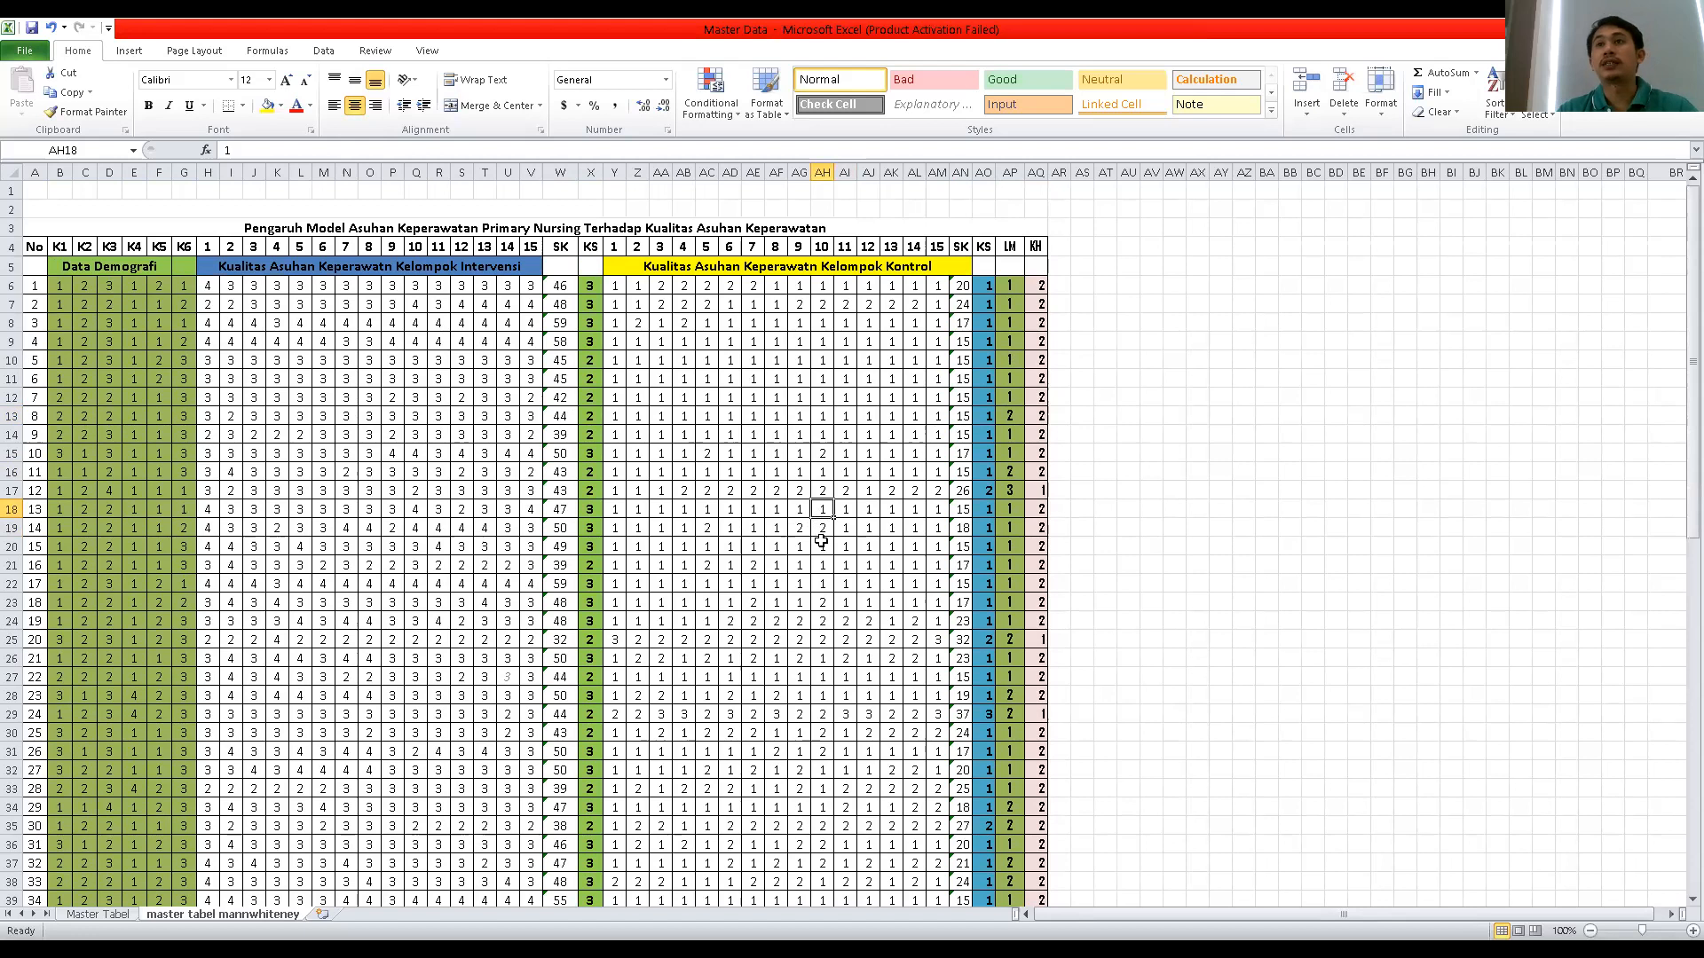
Hide the demographic columns B to G (K1 to K6) in the master table.
left_click(416, 508)
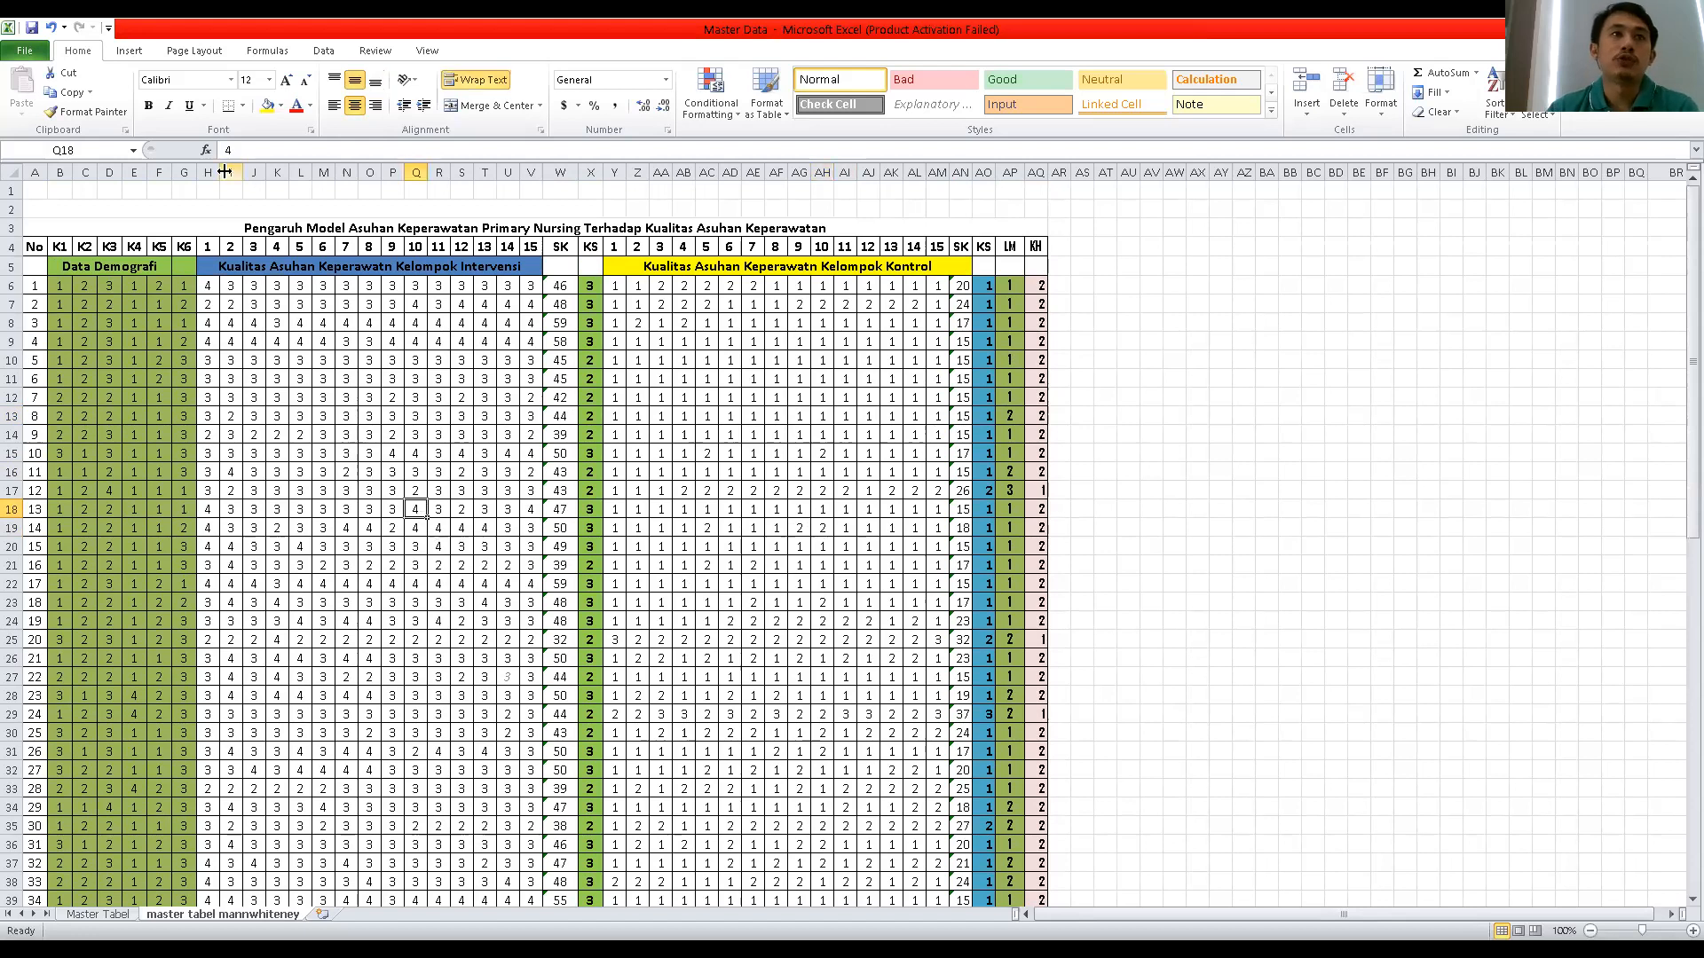
left_click(265, 226)
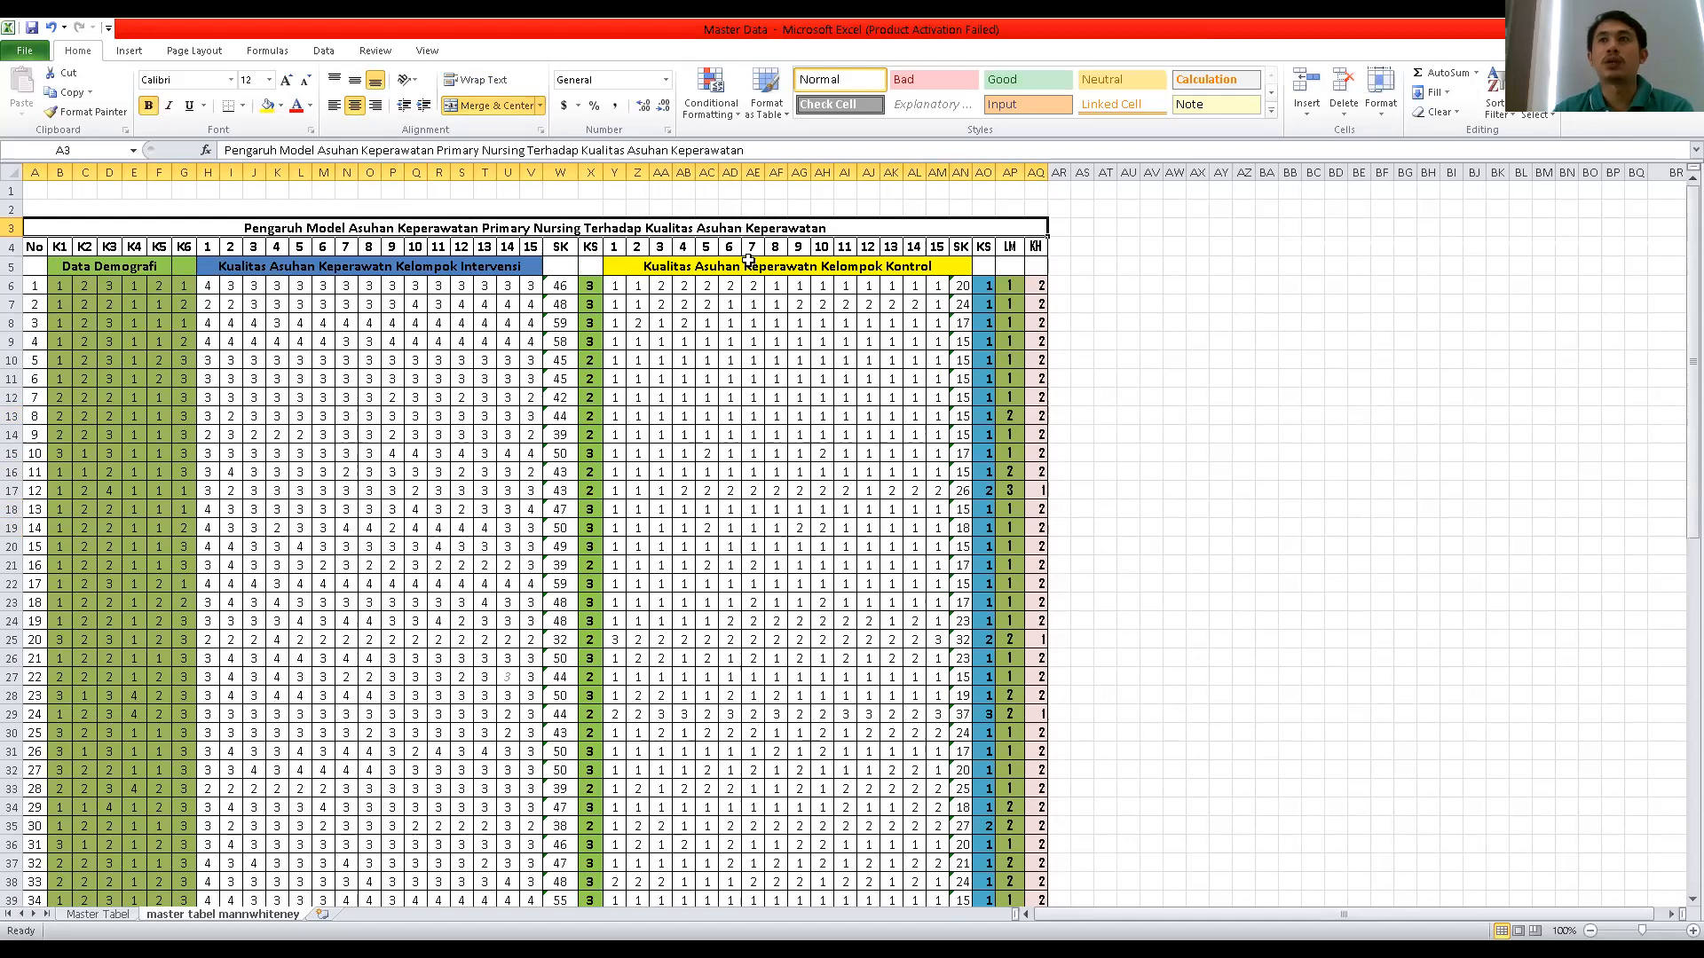
left_click(438, 399)
left_click(269, 279)
left_click(487, 374)
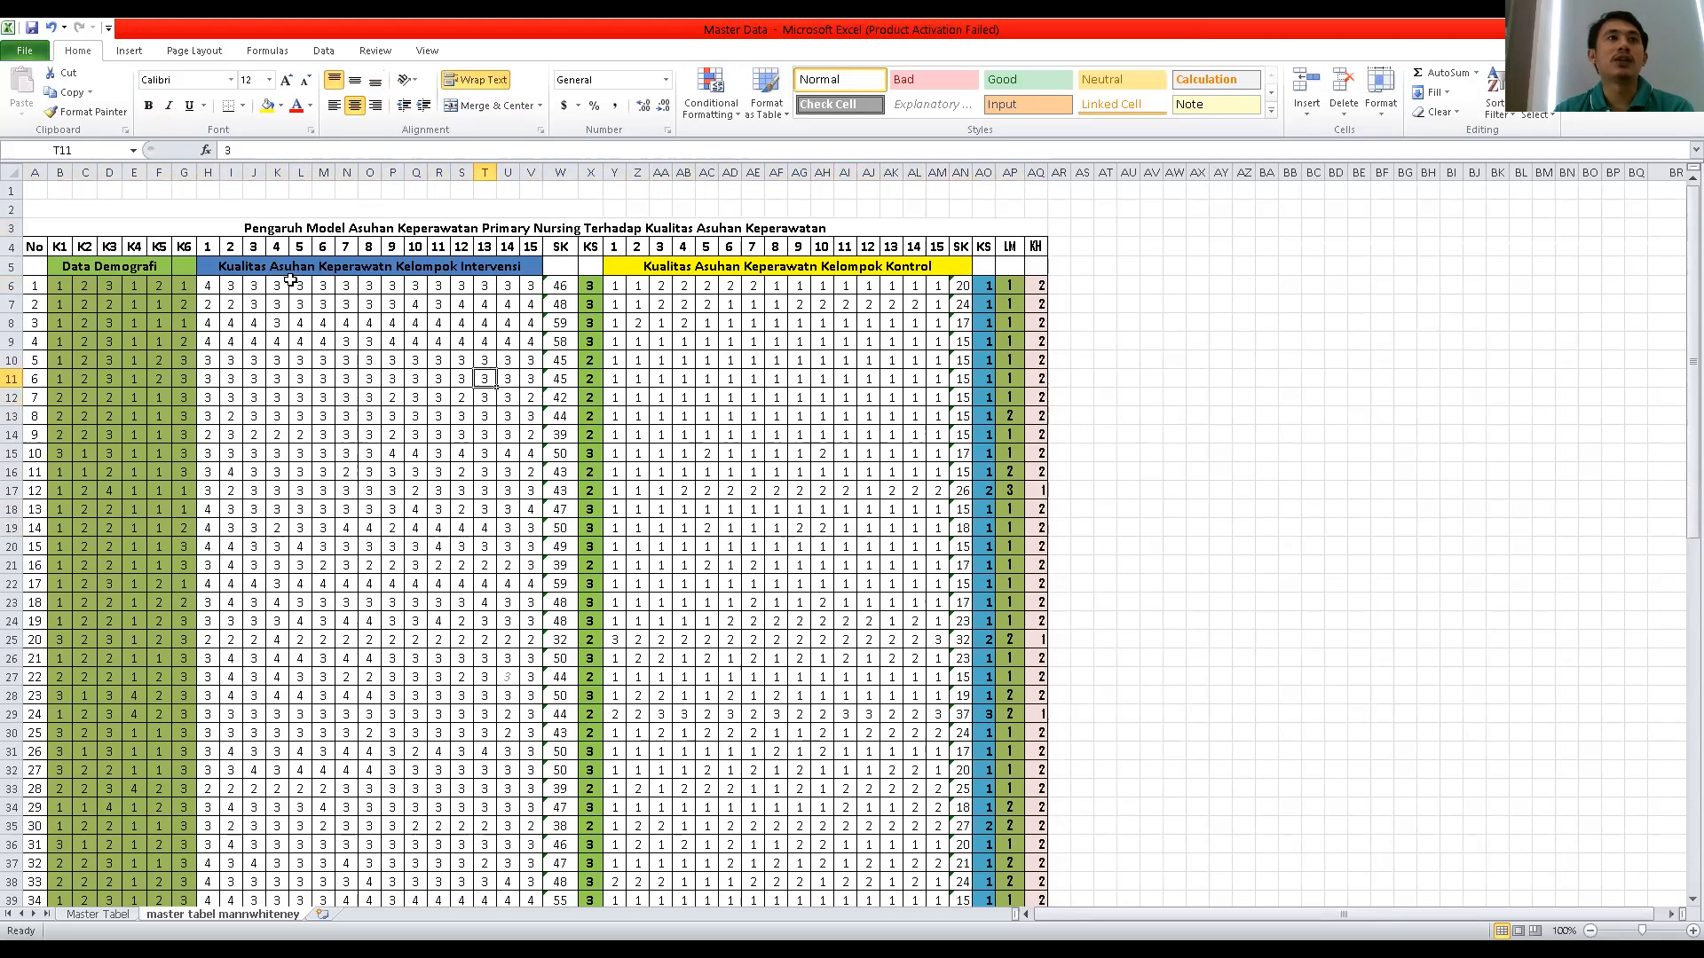
left_click_drag(196, 172, 48, 172)
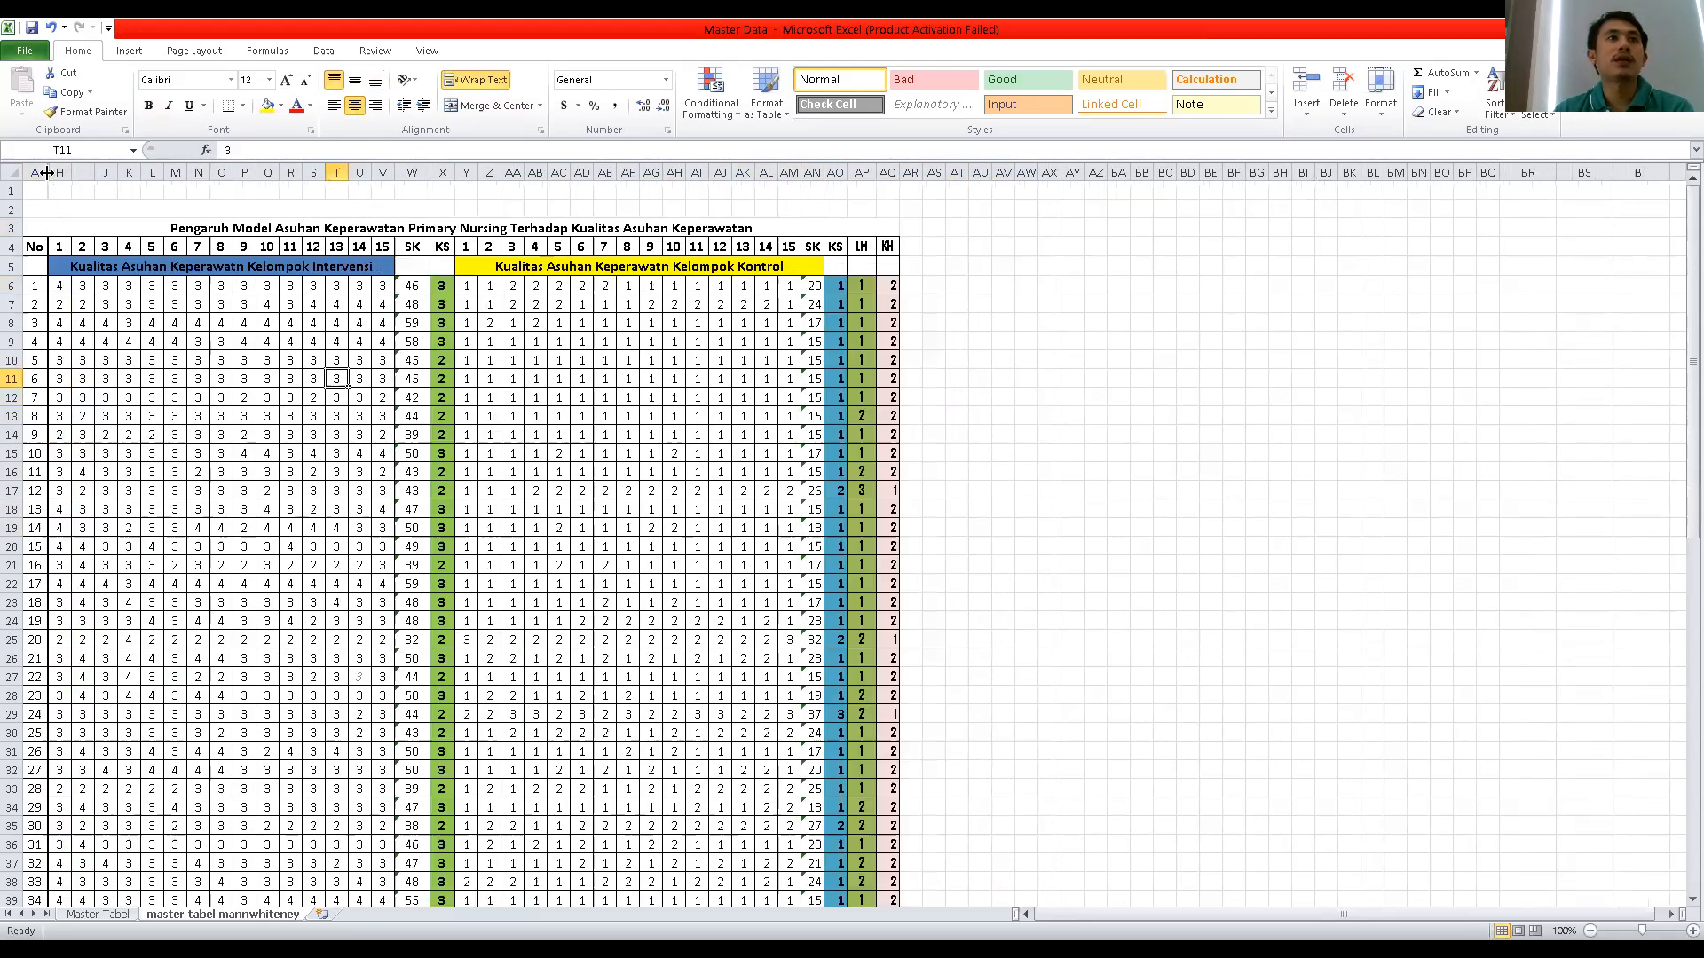
Examine the intervention and control group blocks, their SK score columns and the table's last respondent row.
left_click(133, 269)
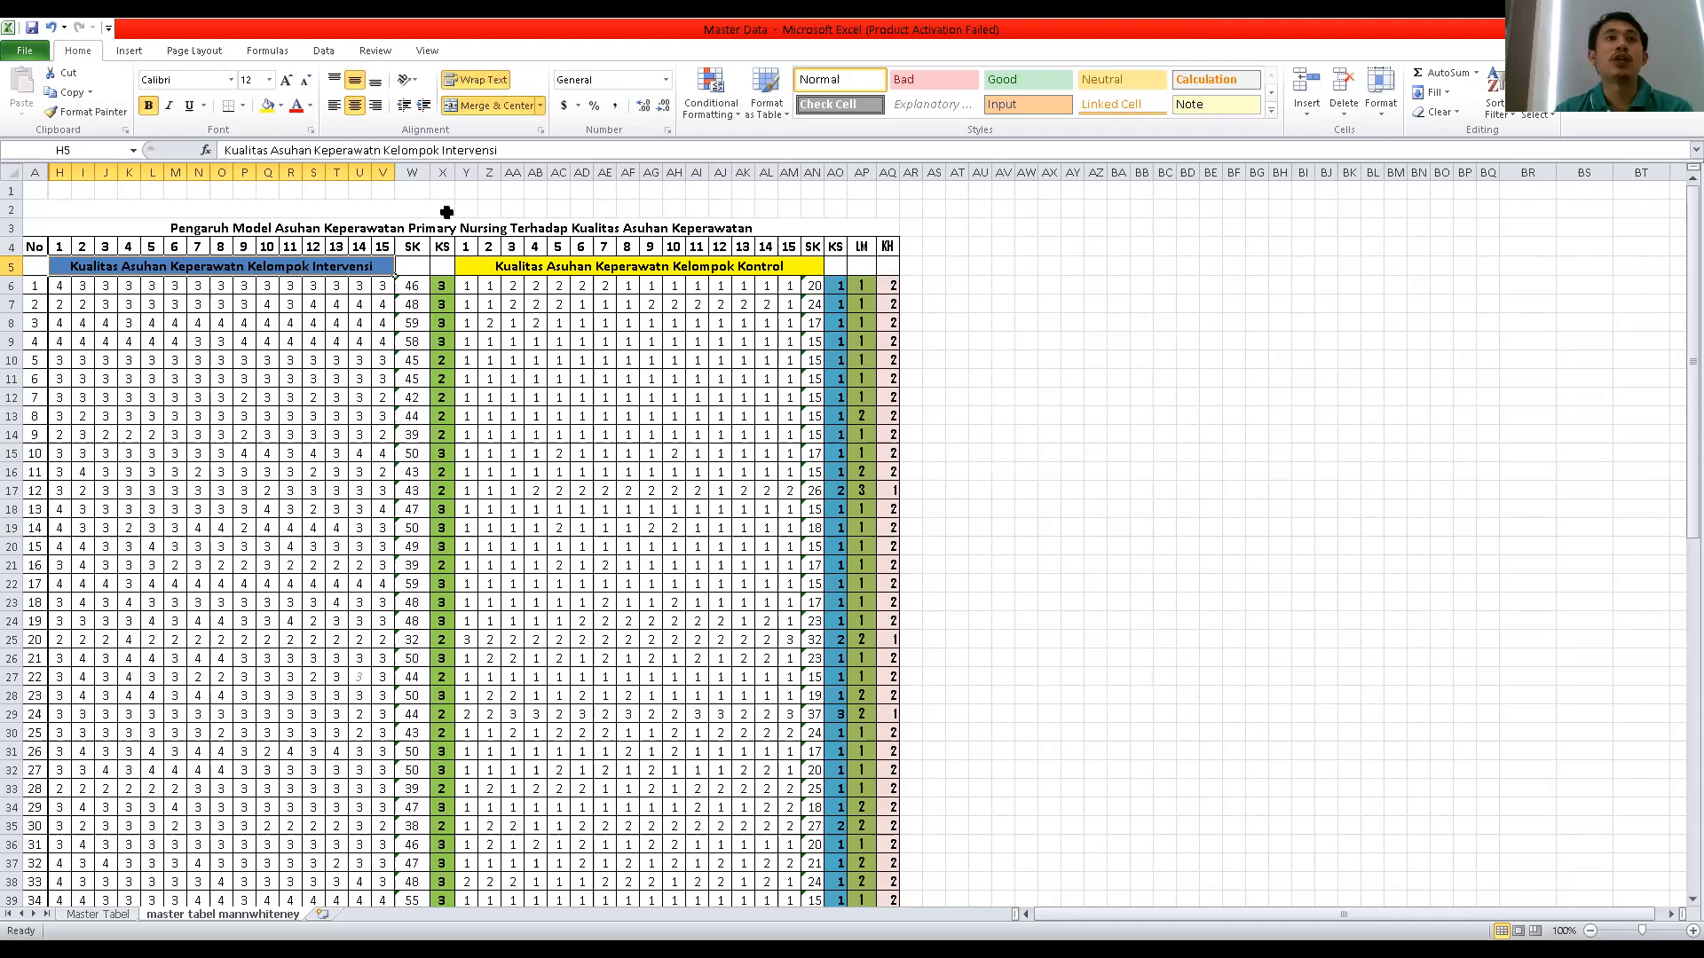
left_click(617, 266)
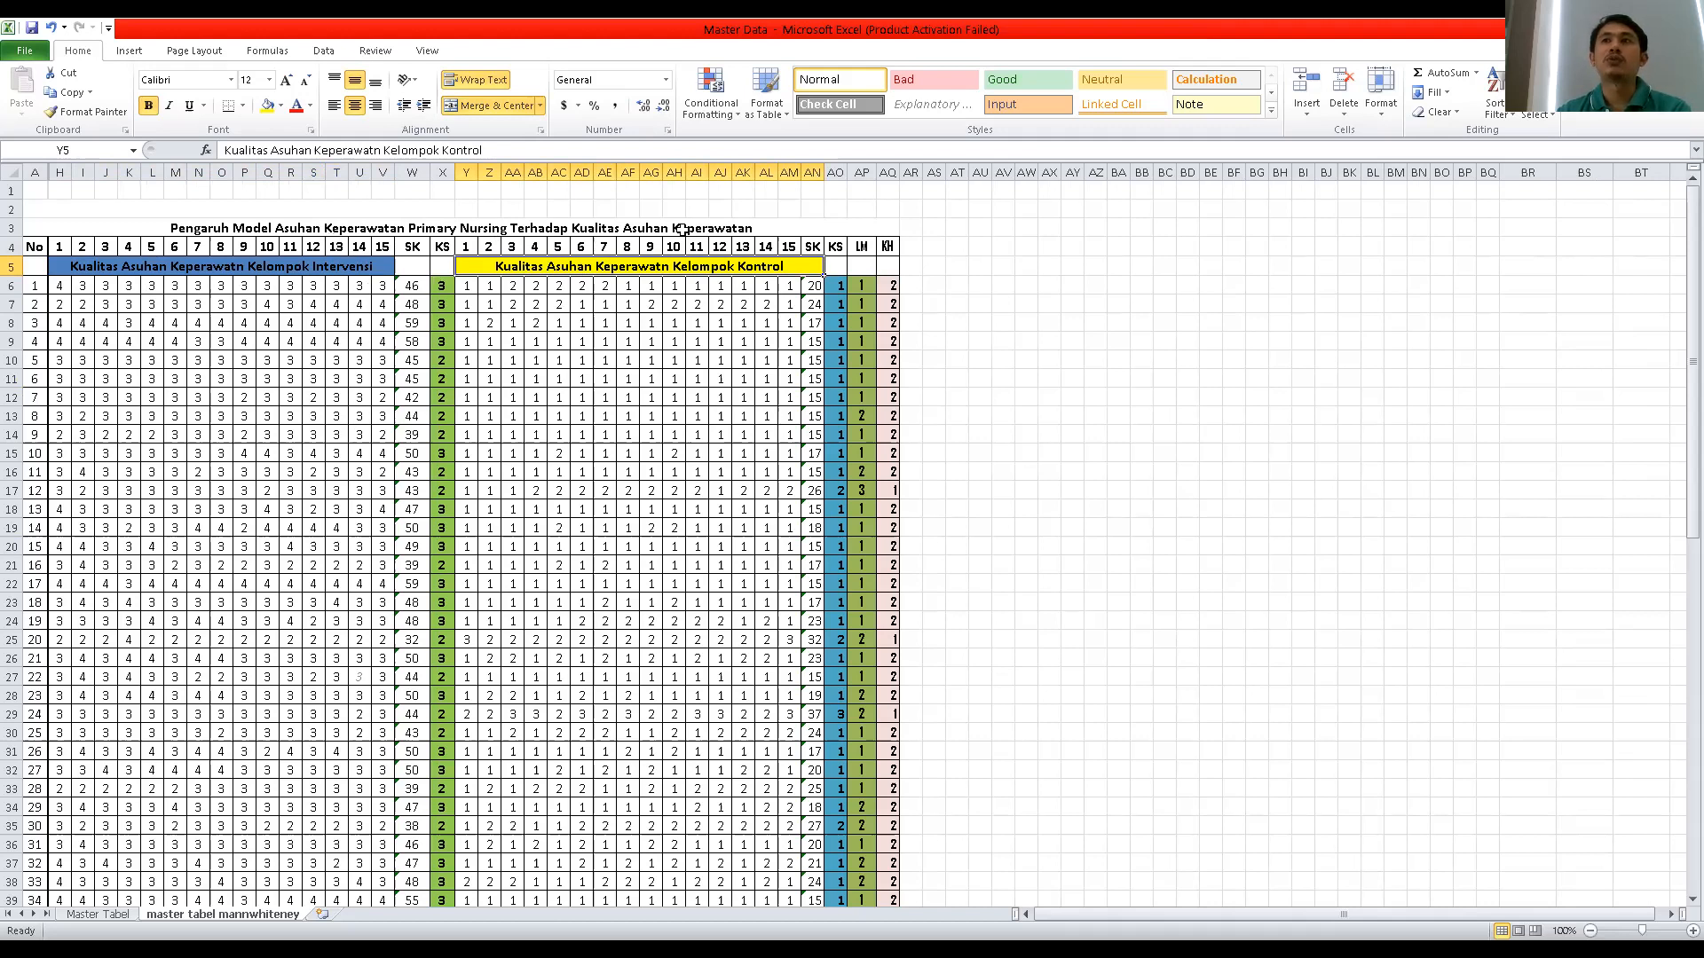
left_click(411, 172)
left_click(813, 173)
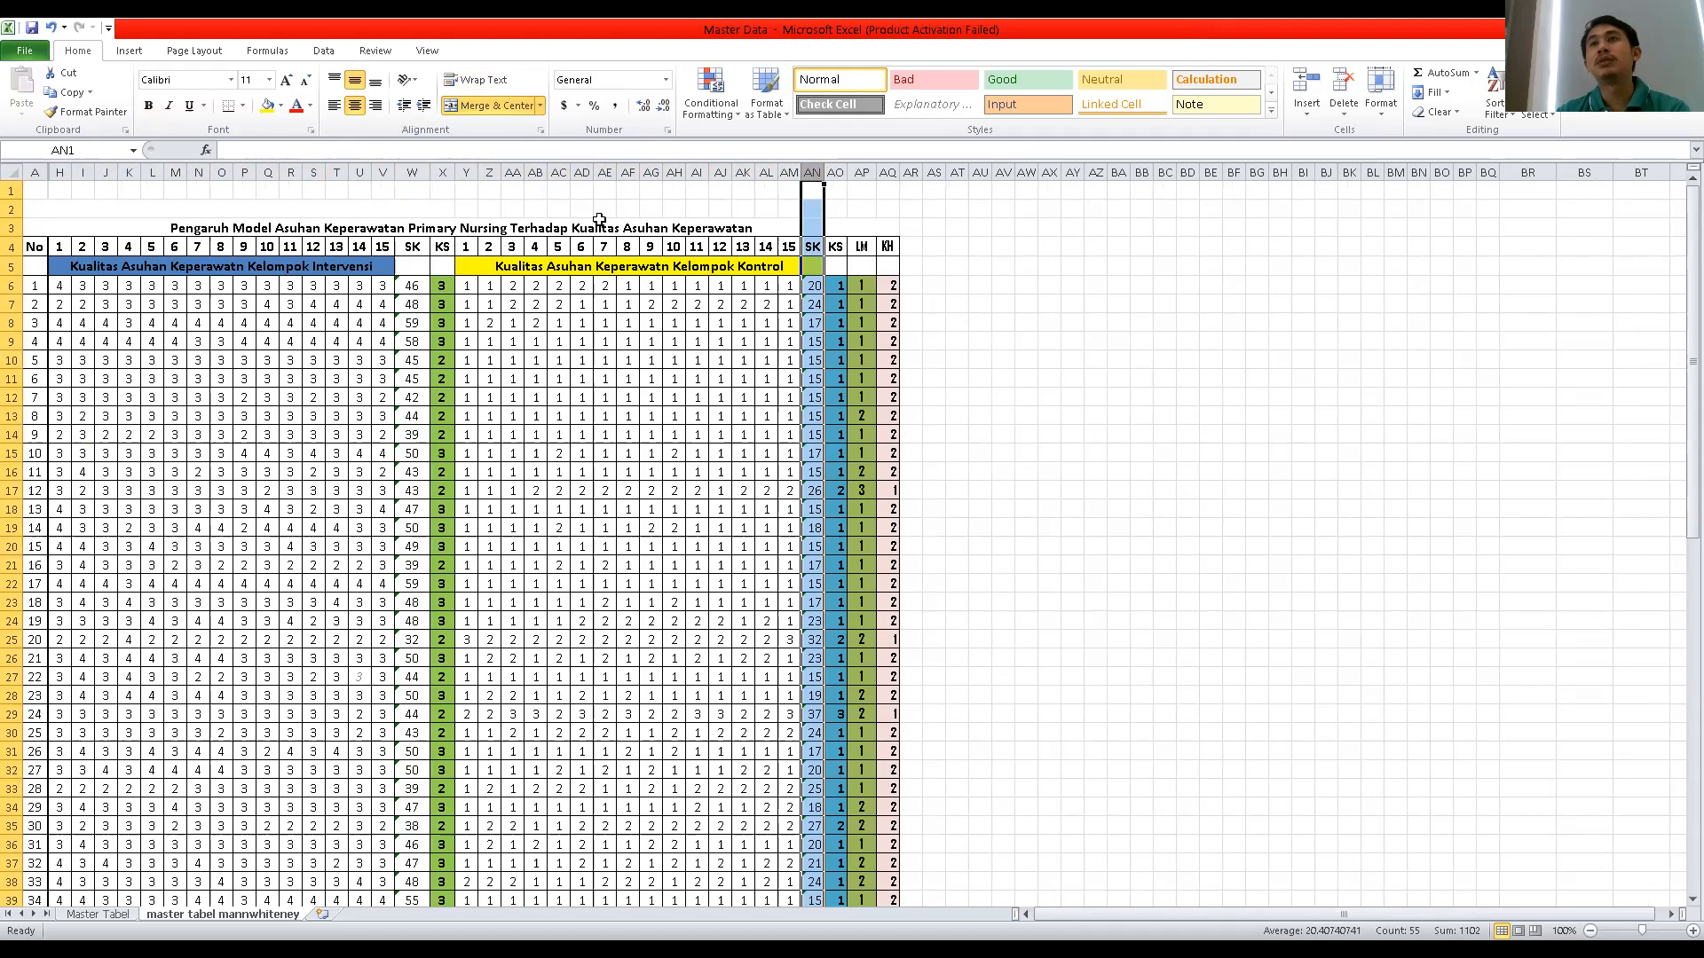
left_click(680, 581)
scroll(674, 581, "down", 10)
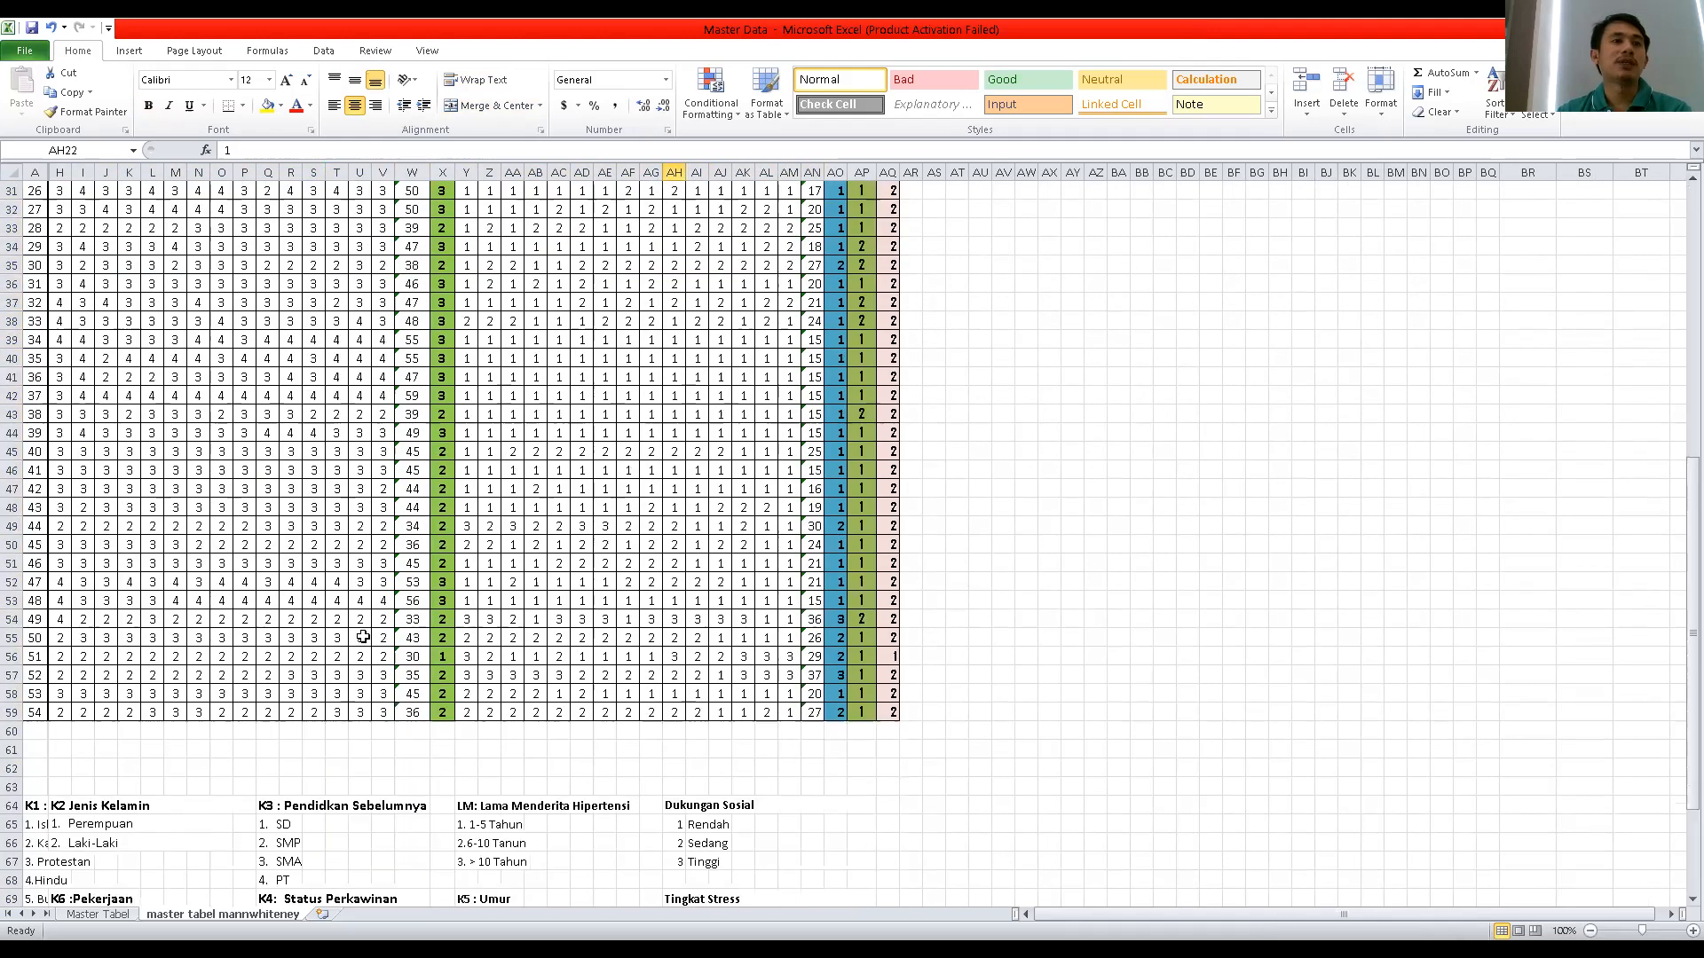
left_click(43, 714)
scroll(586, 621, "up", 10)
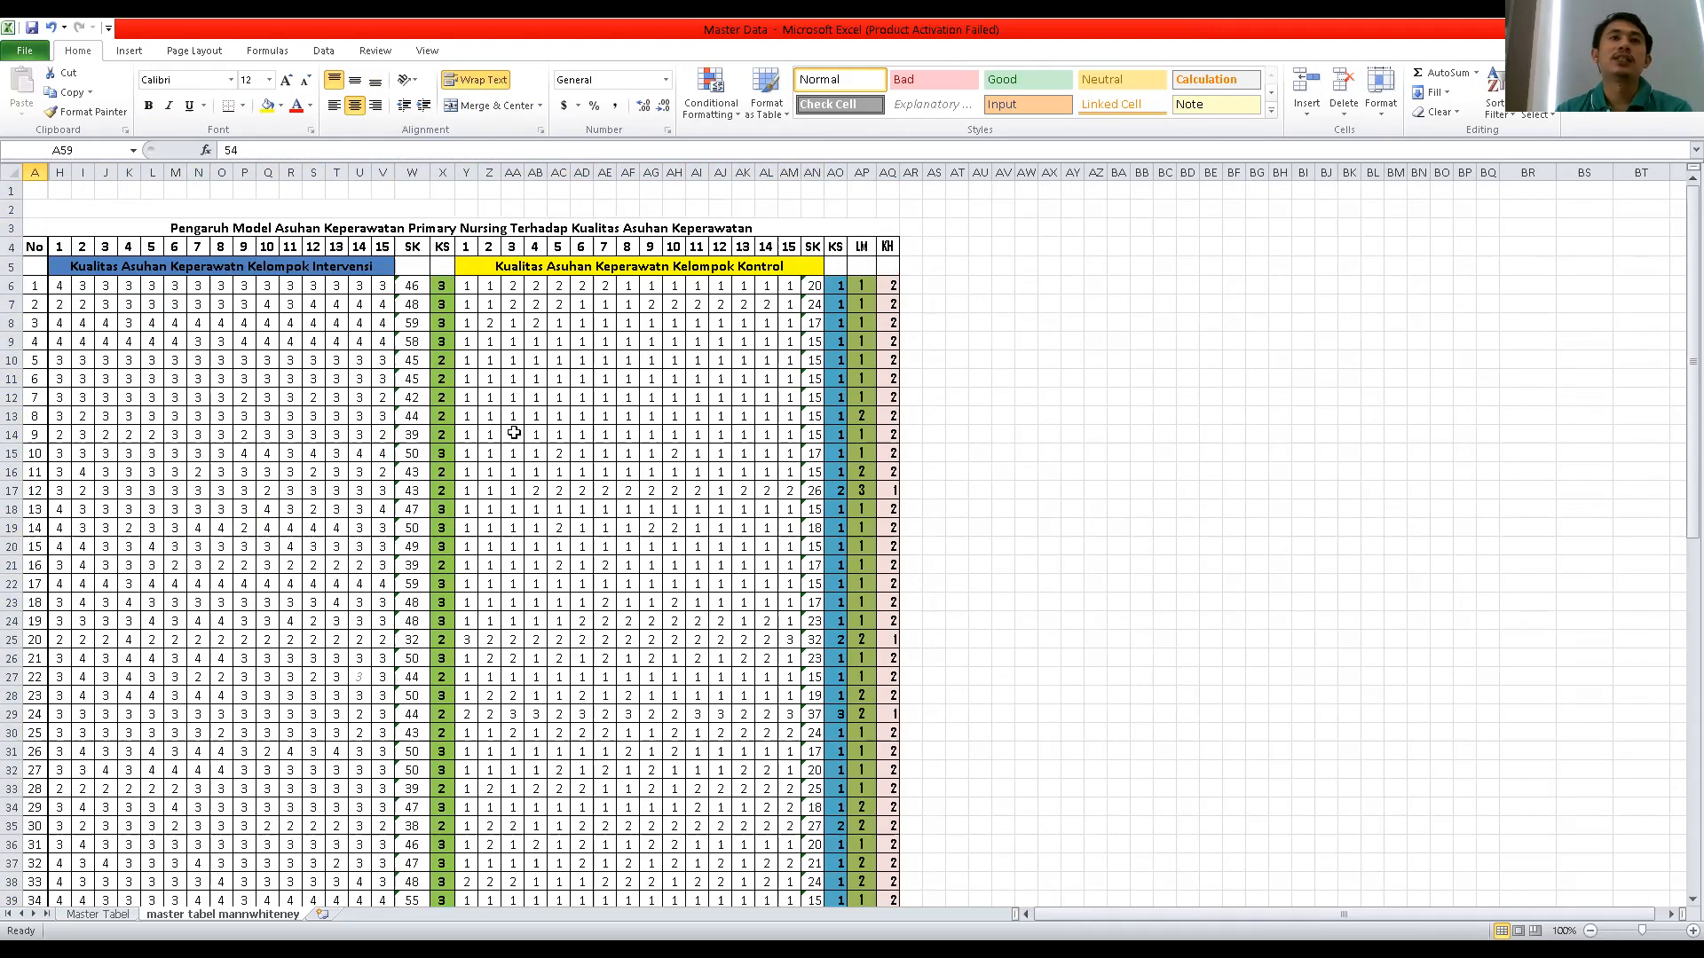
left_click(513, 323)
Copy the intervention group's SK total scores in W6:W59.
left_click_drag(411, 282, 417, 879)
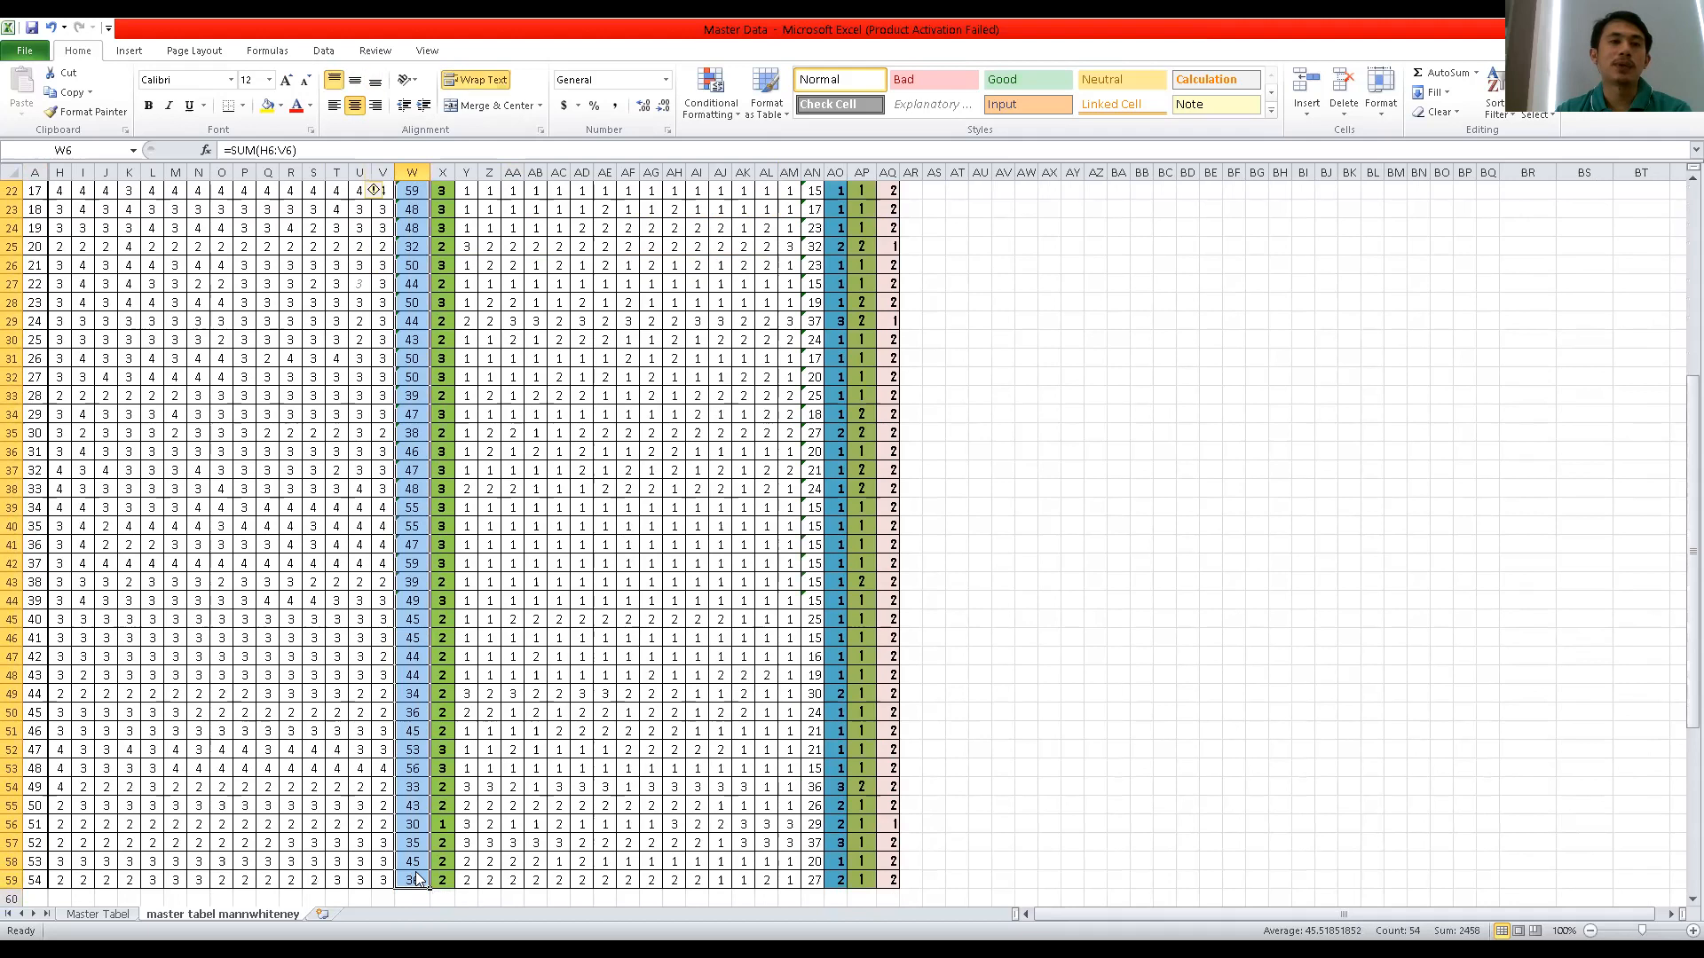
right_click(412, 766)
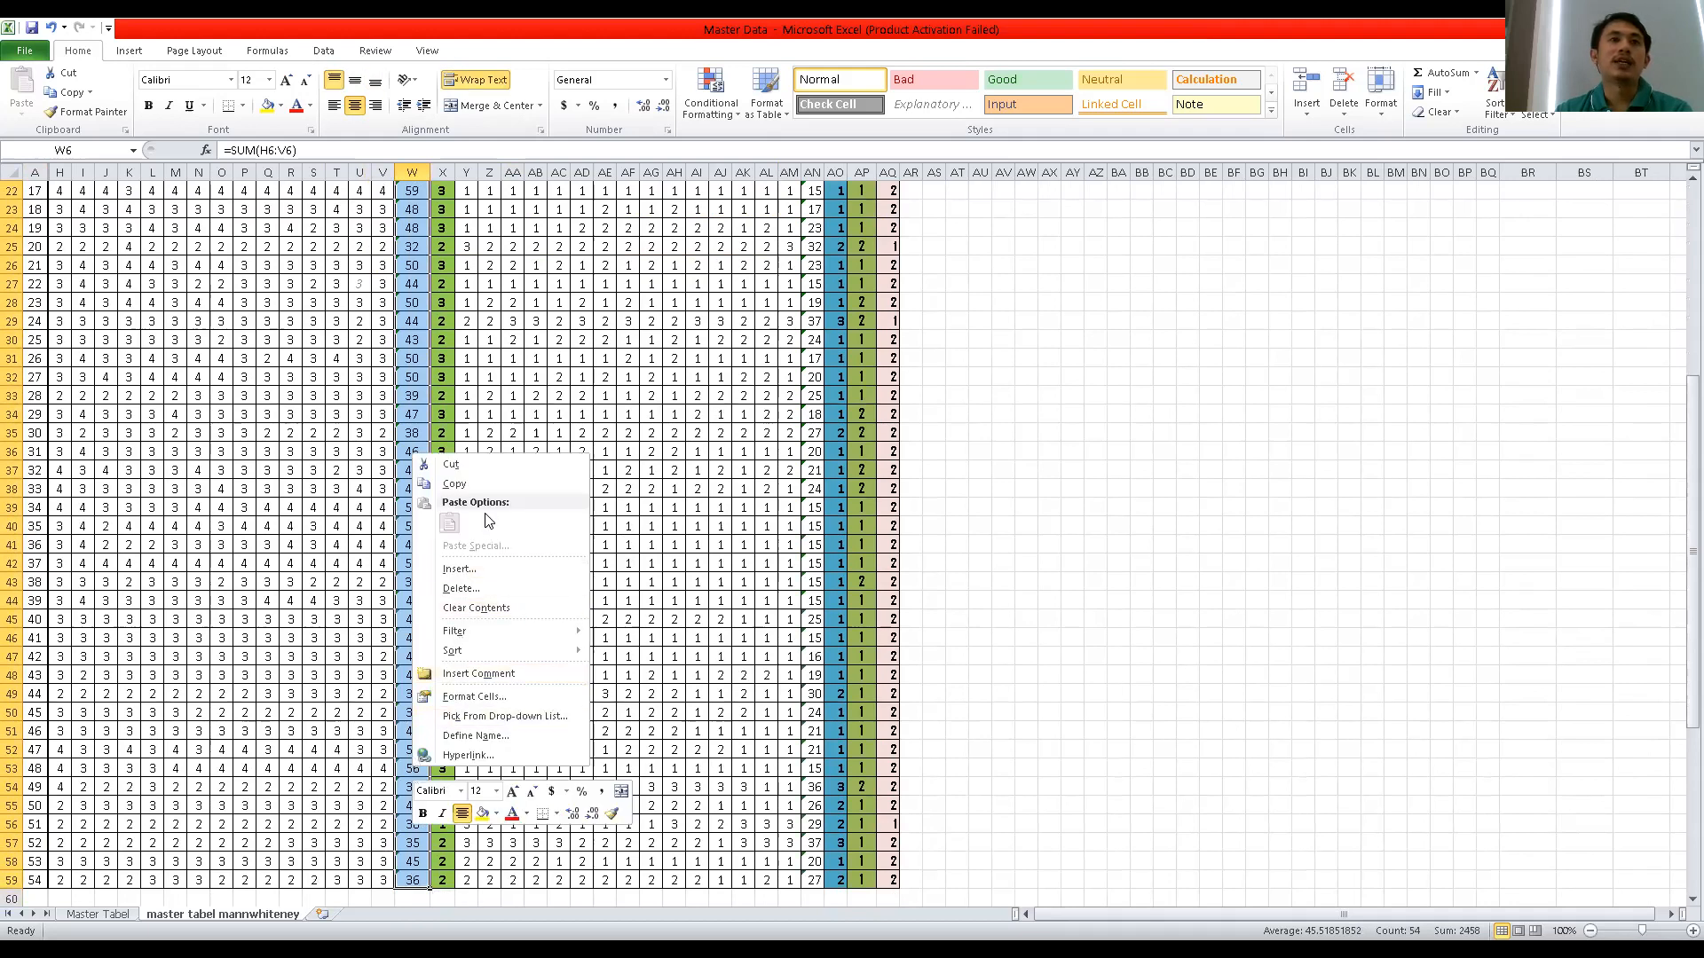
left_click(470, 484)
scroll(426, 355, "up", 7)
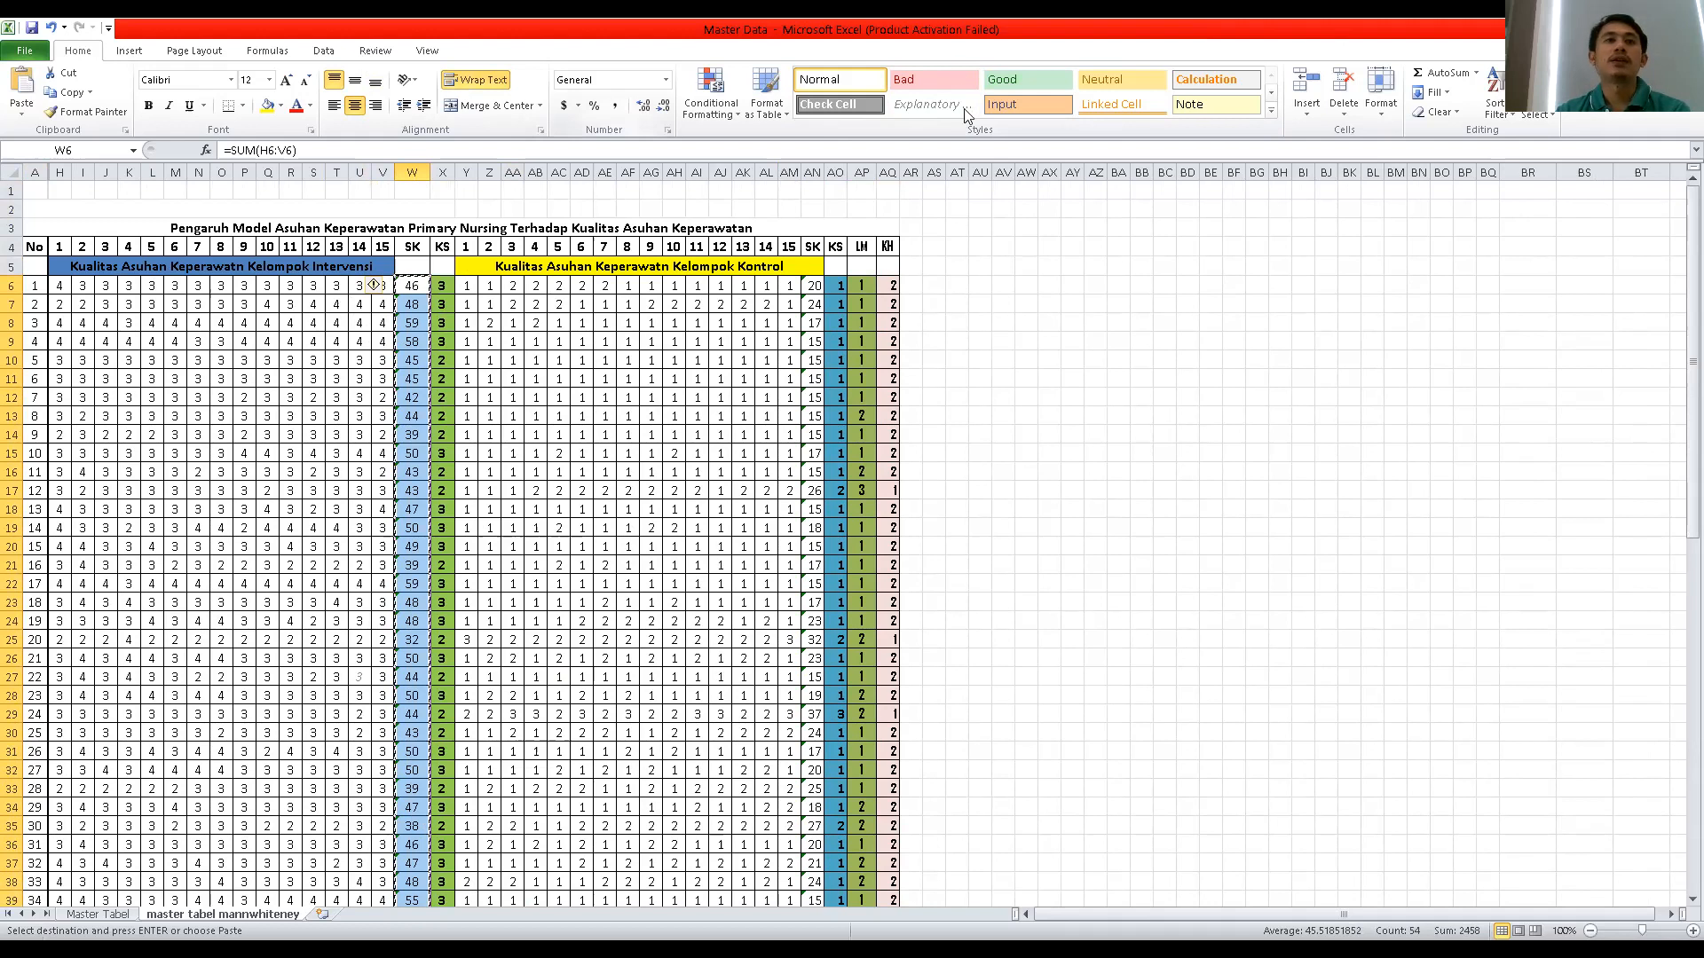
Switch to the SPSS Data Editor and paste the copied intervention scores into the first data column, starting at row 1.
key("alt+Tab")
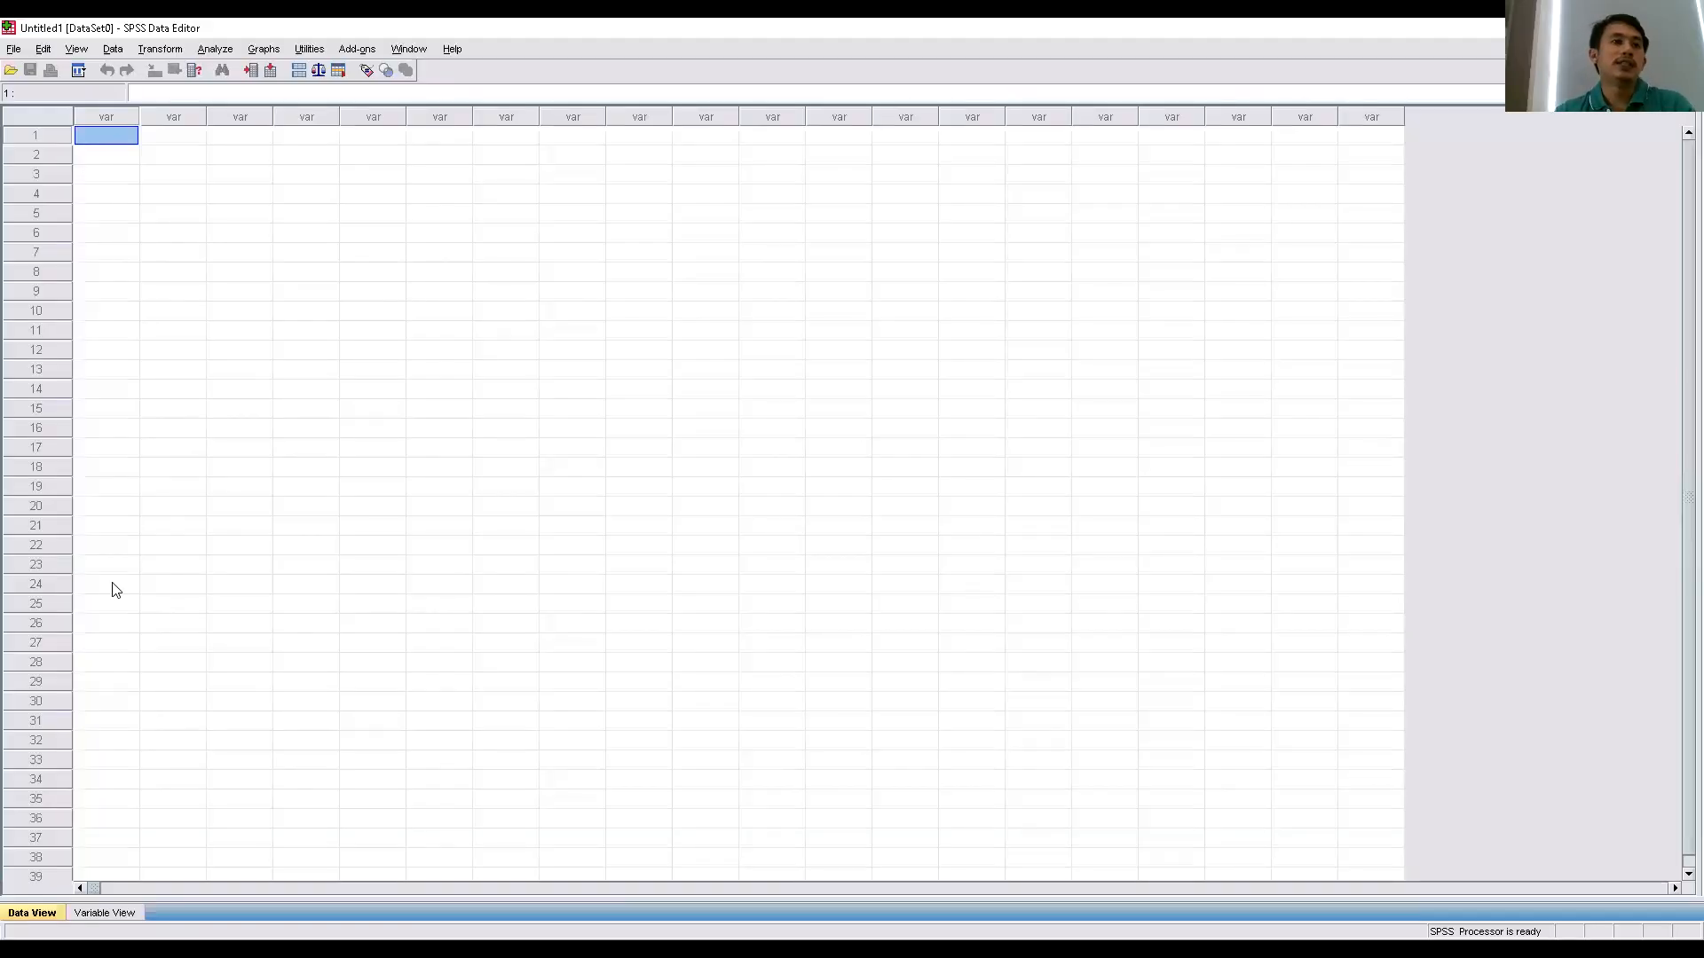
left_click(105, 914)
left_click(34, 915)
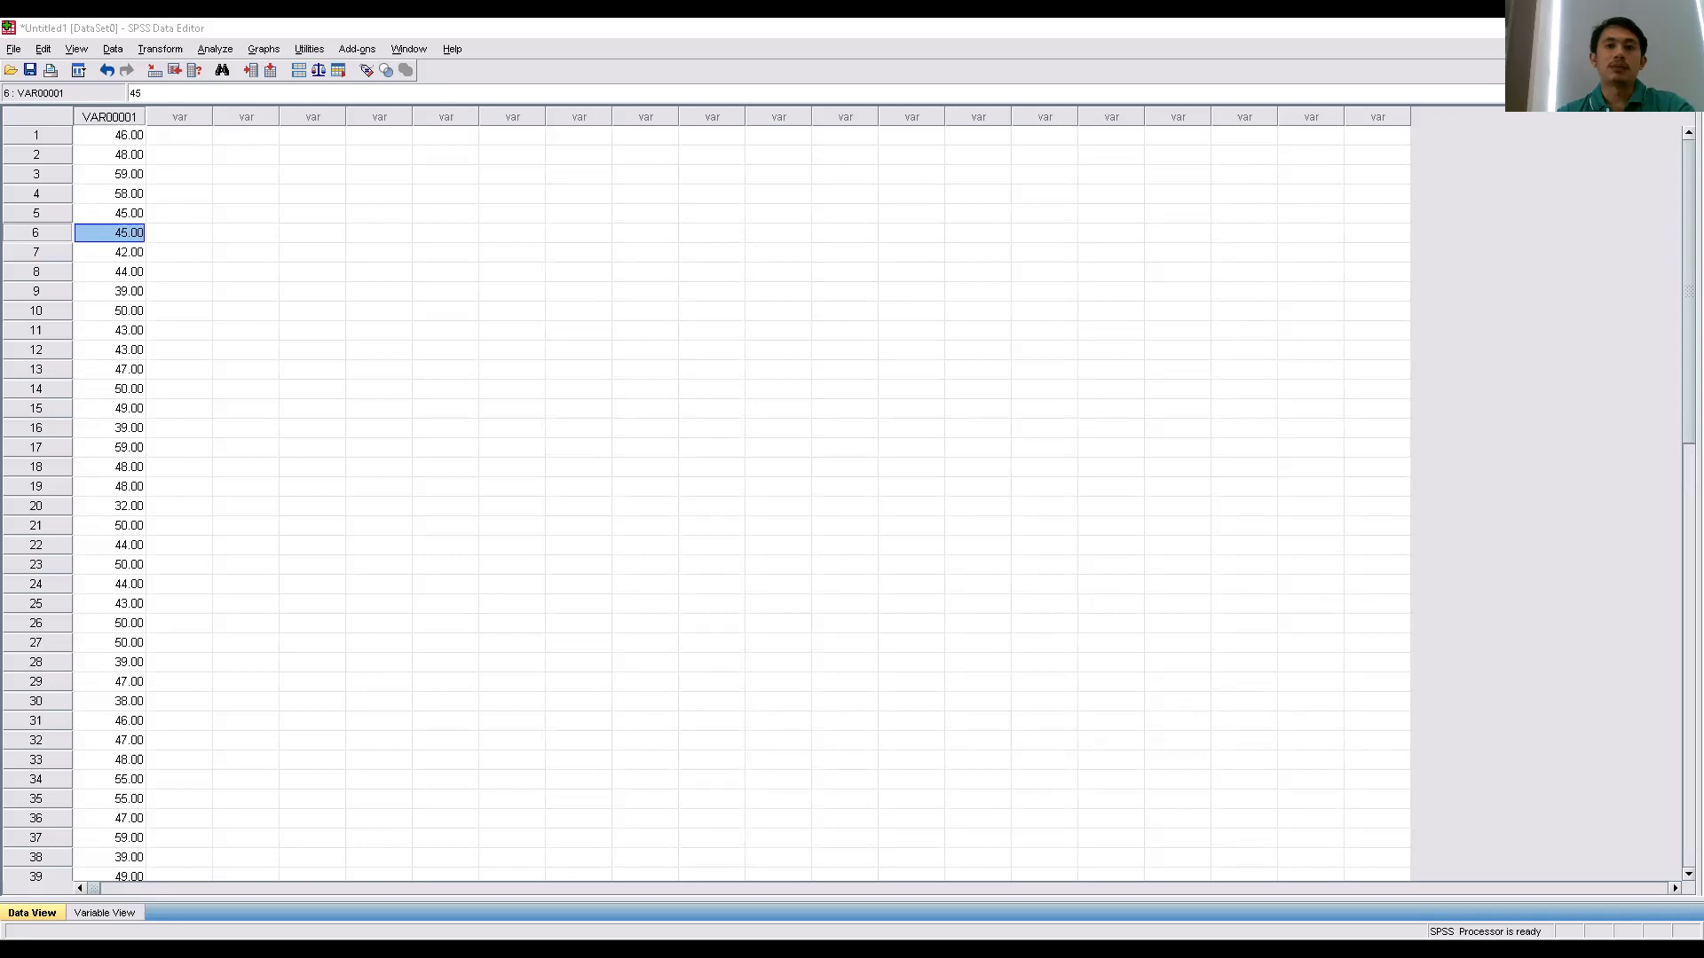
Enter group code 1 in the second column for rows 1 to 14.
left_click(175, 231)
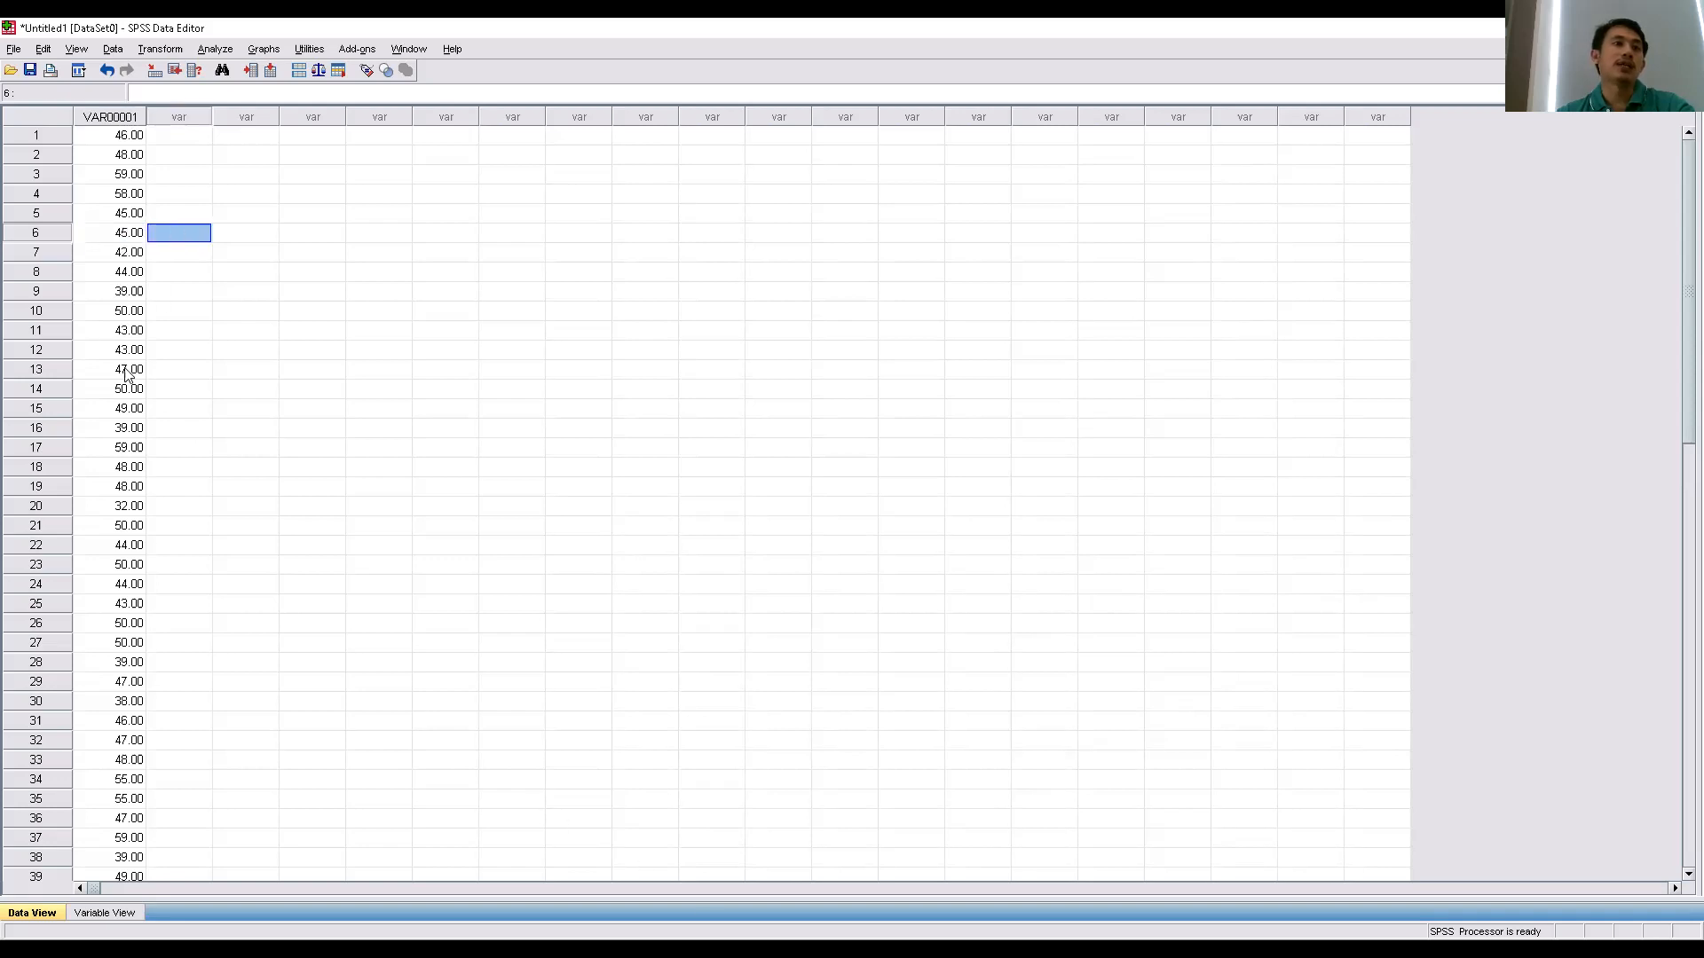
left_click(123, 142)
left_click(186, 142)
scroll(195, 246, "down", 11)
scroll(191, 241, "up", 11)
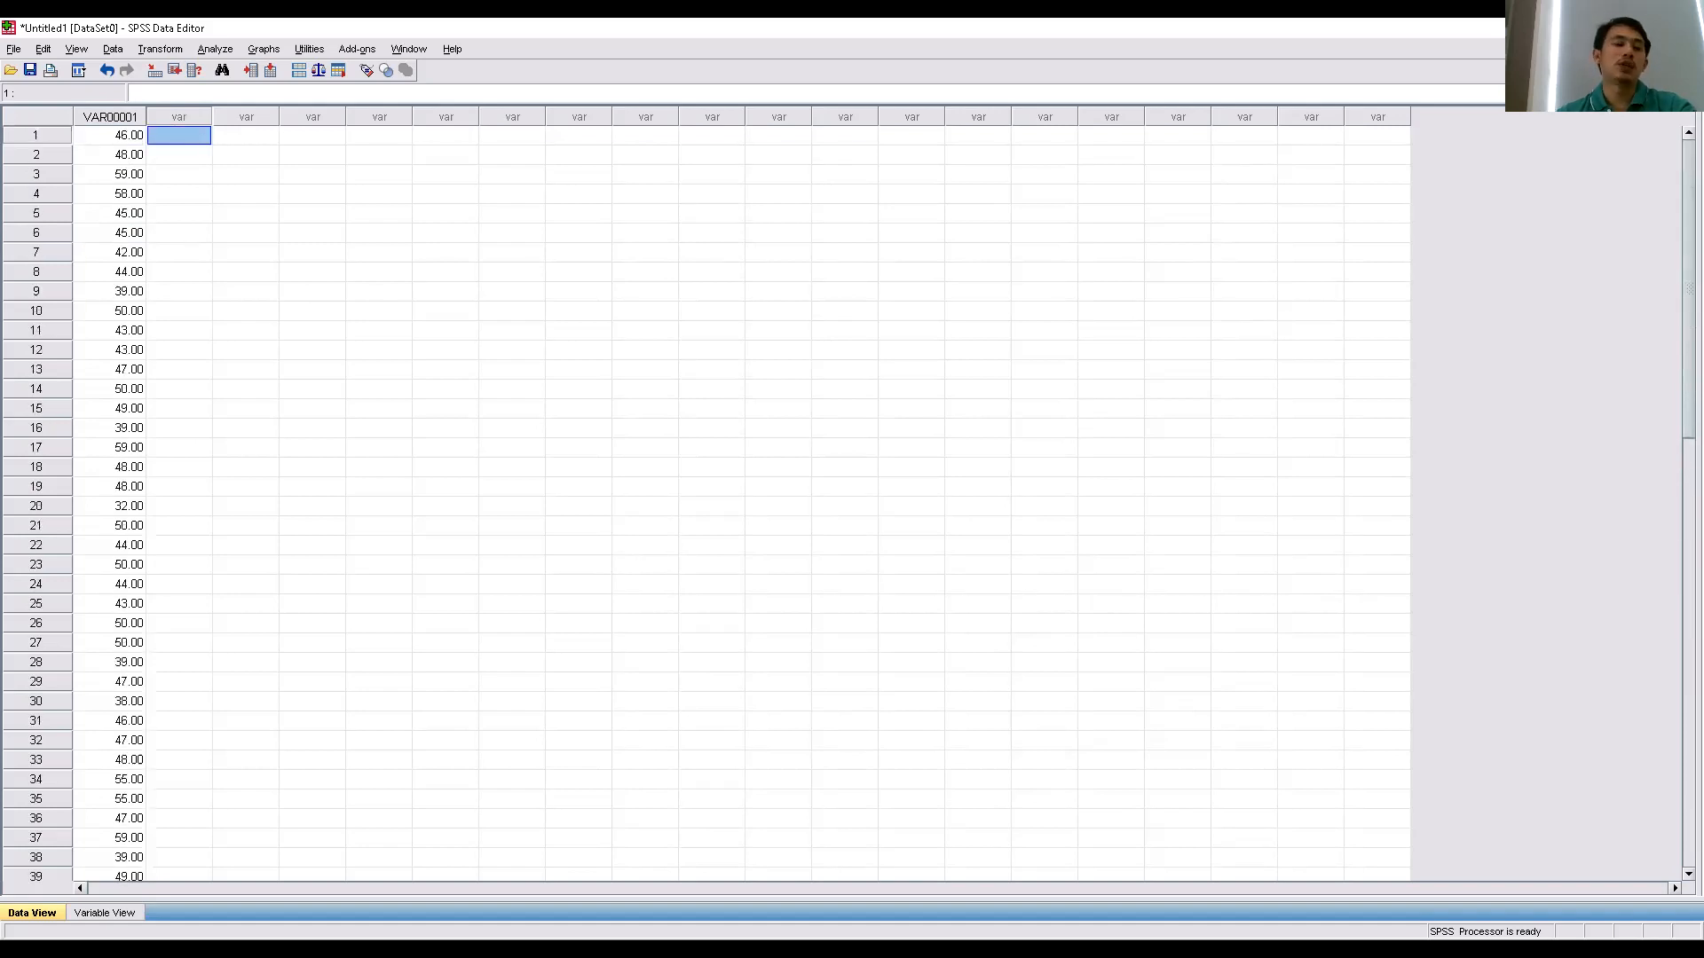
type("1")
key("Return")
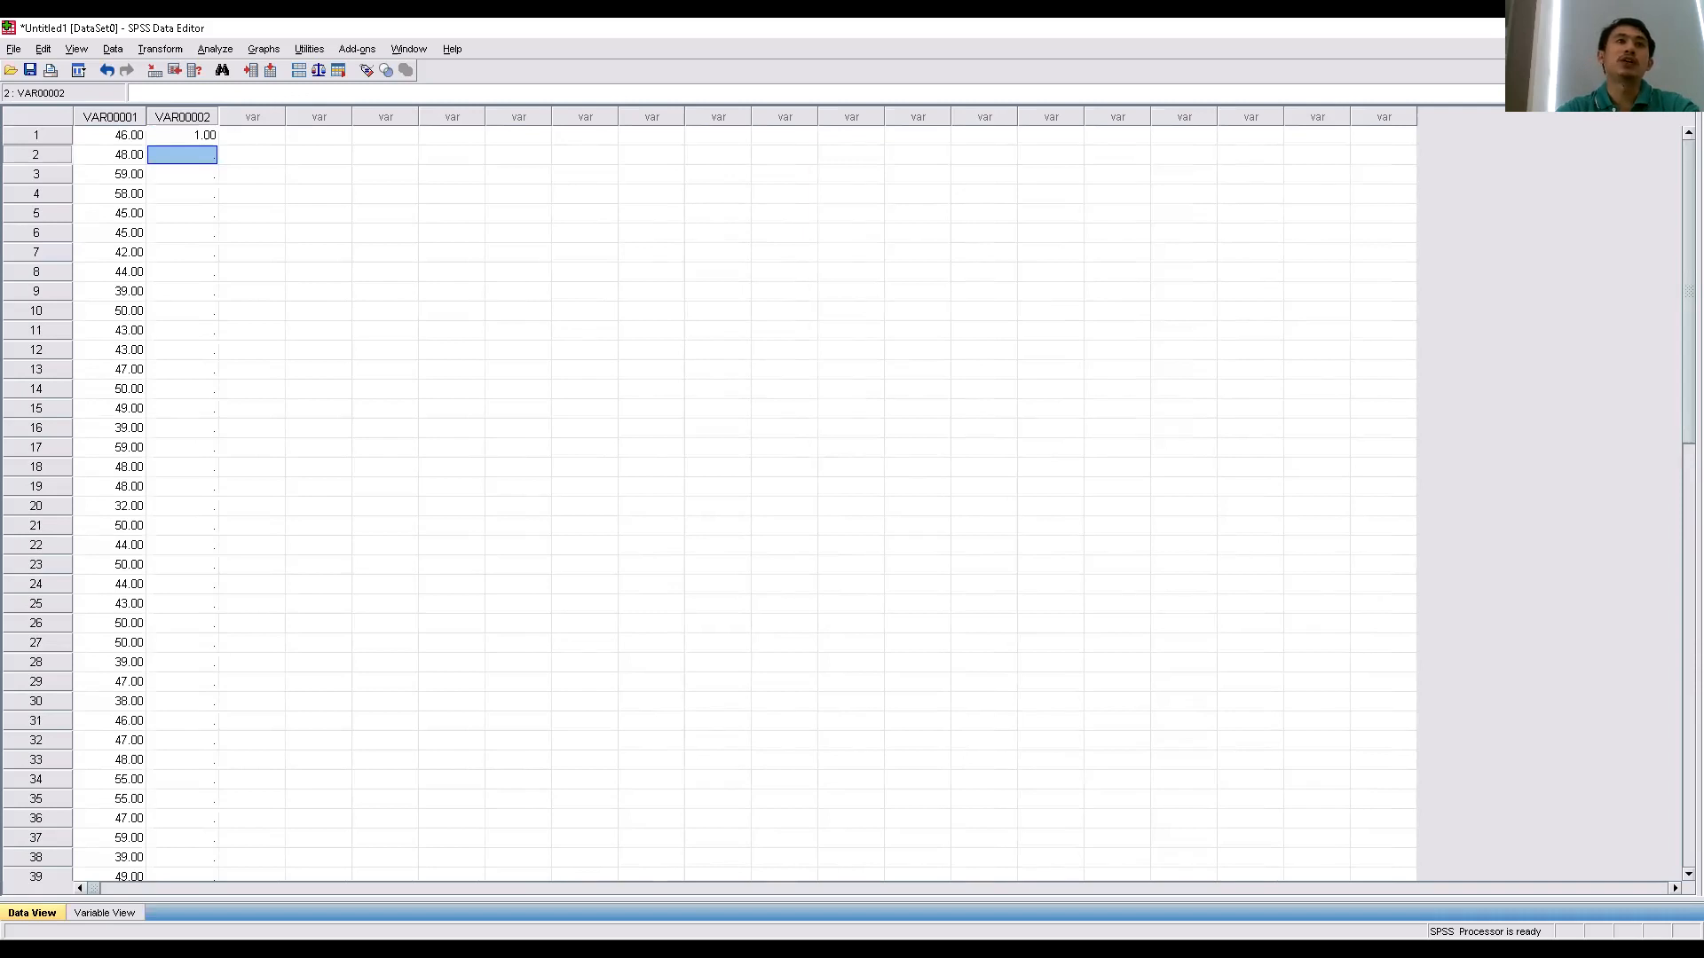
type("1 1 1 1 1 1 1 1 1 1 1 1 1")
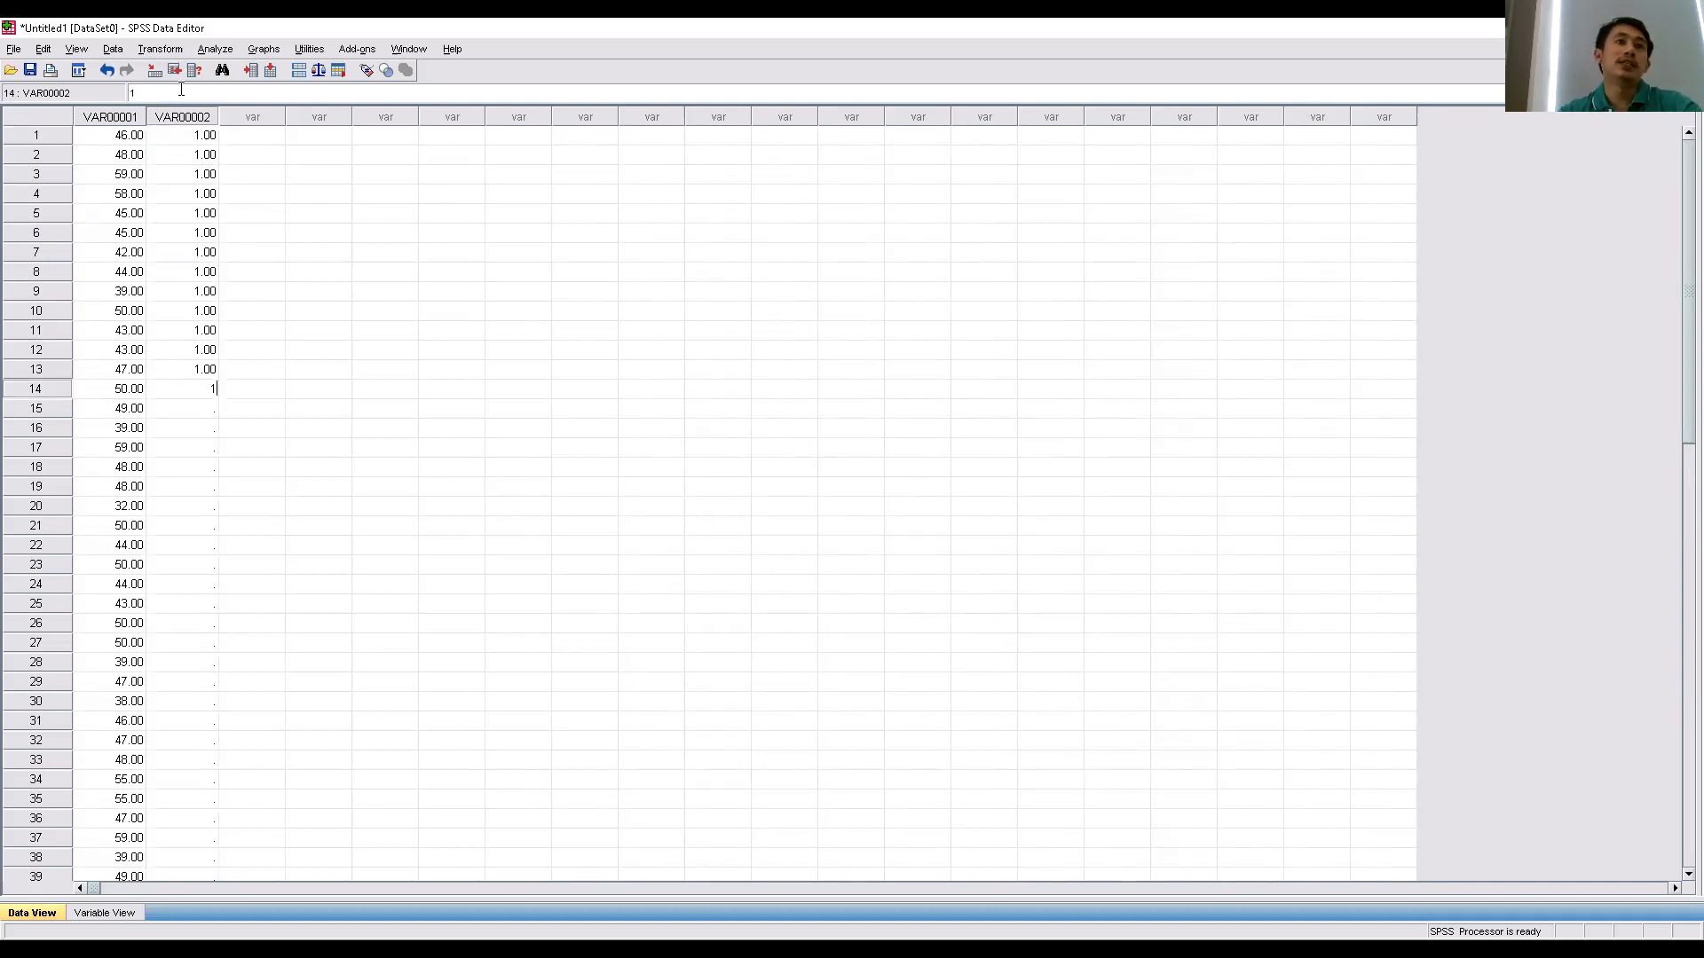
Copy the group codes of rows 1 to 14 into rows 15 to 28 of VAR00002.
left_click(204, 137)
left_click_drag(204, 138, 214, 389)
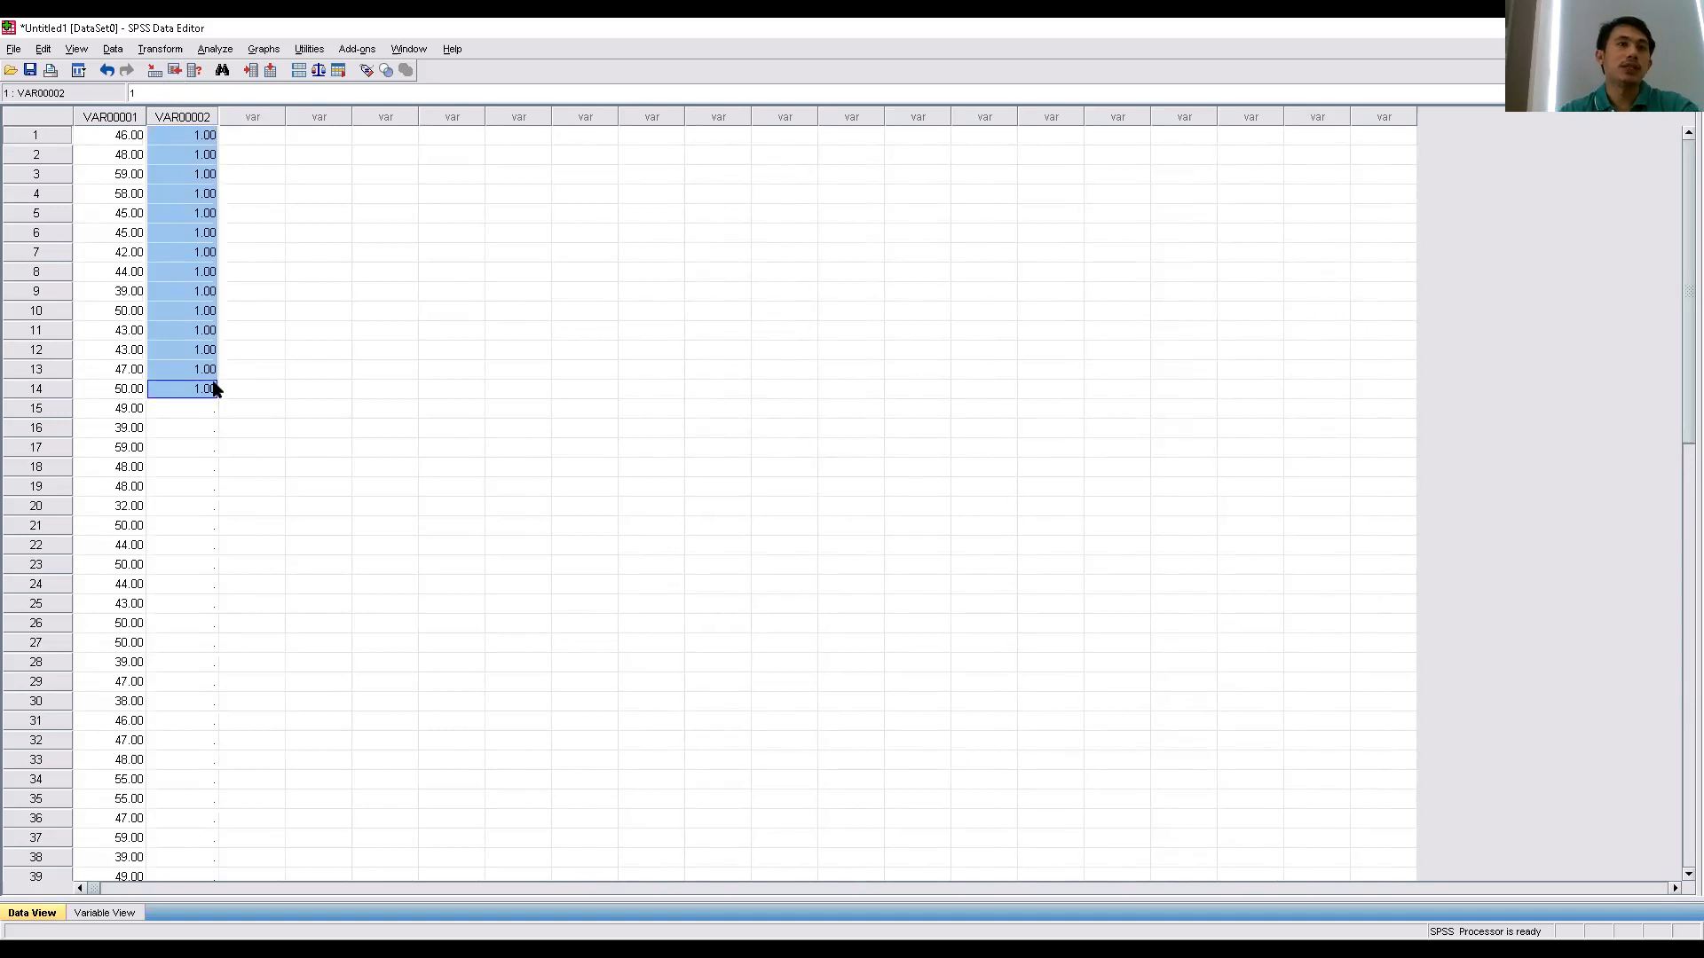
scroll(214, 391, "down", 7)
scroll(213, 387, "up", 5)
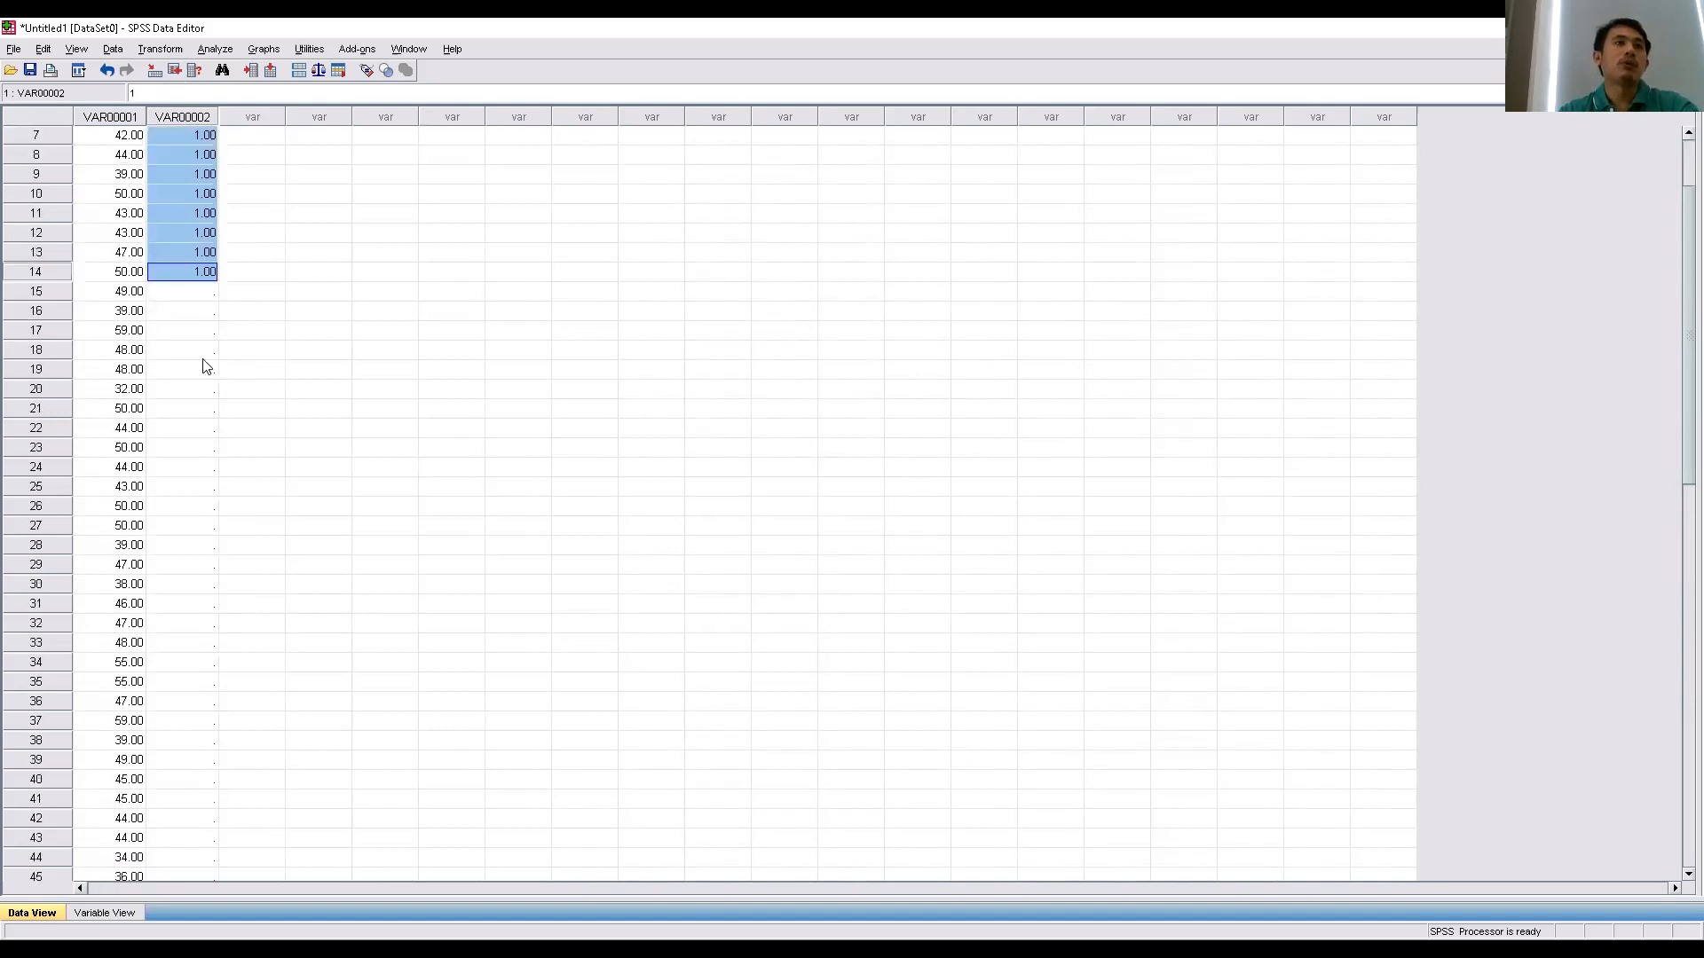
left_click(181, 291)
key("ctrl+v")
left_click(181, 328)
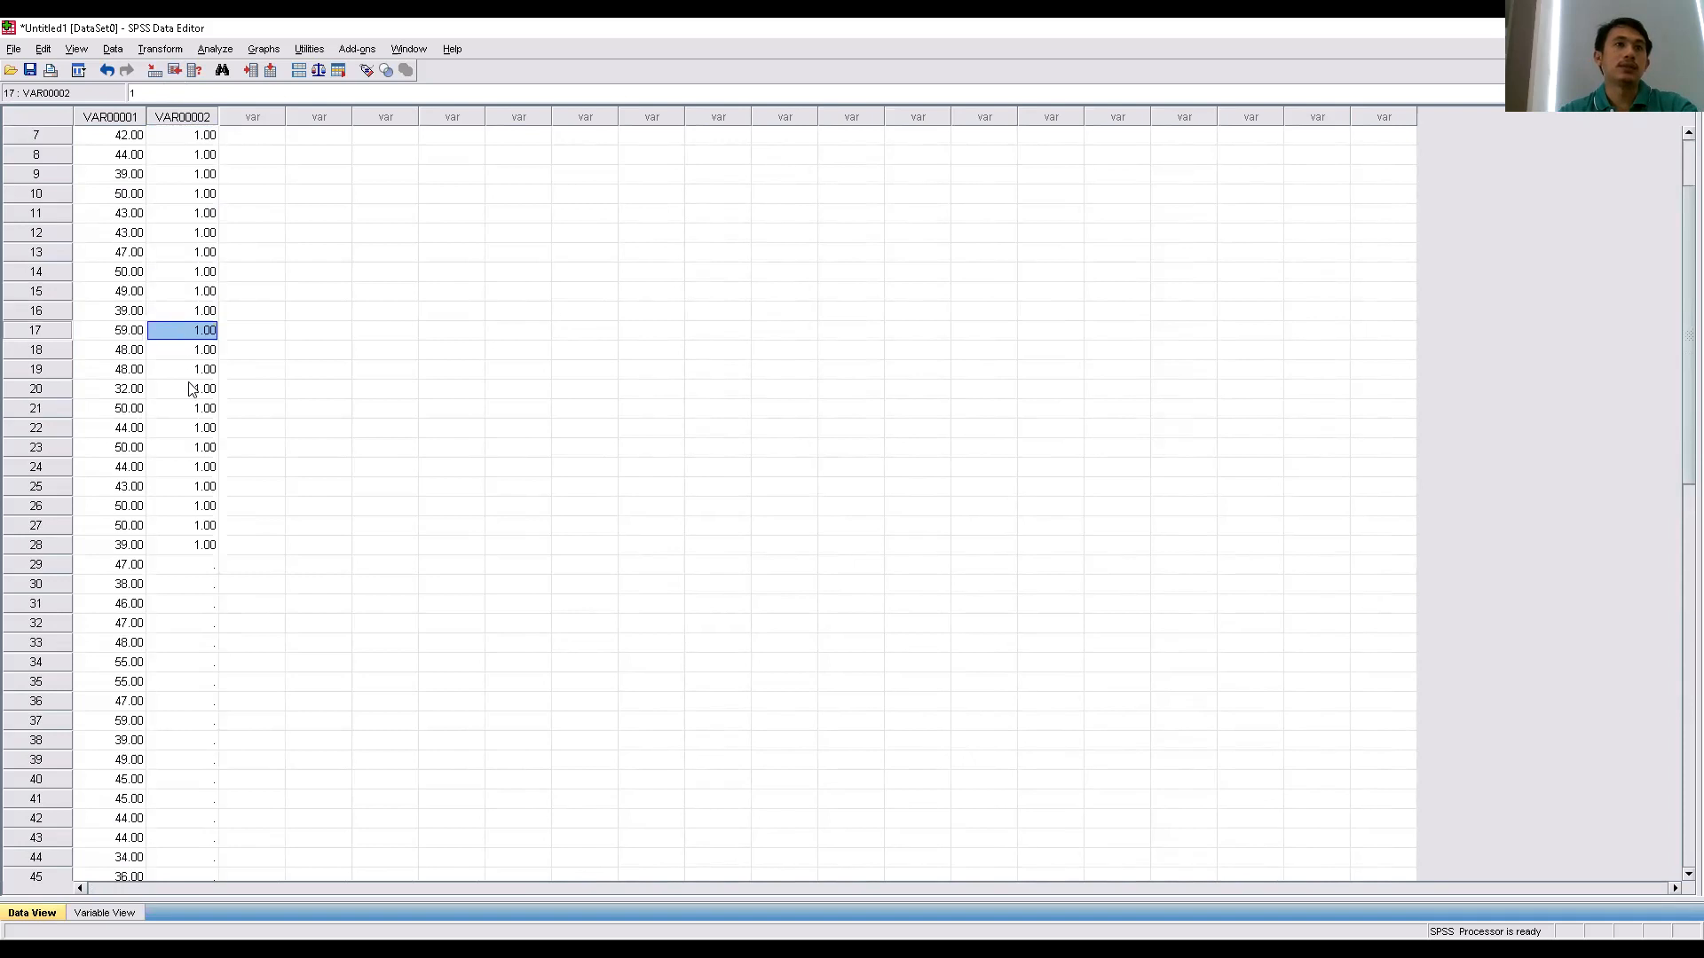
Copy the group codes of rows 16 to 27 into rows 29 to 40 and rows 41 to 52 of VAR00002.
left_click(198, 548)
left_click(197, 561)
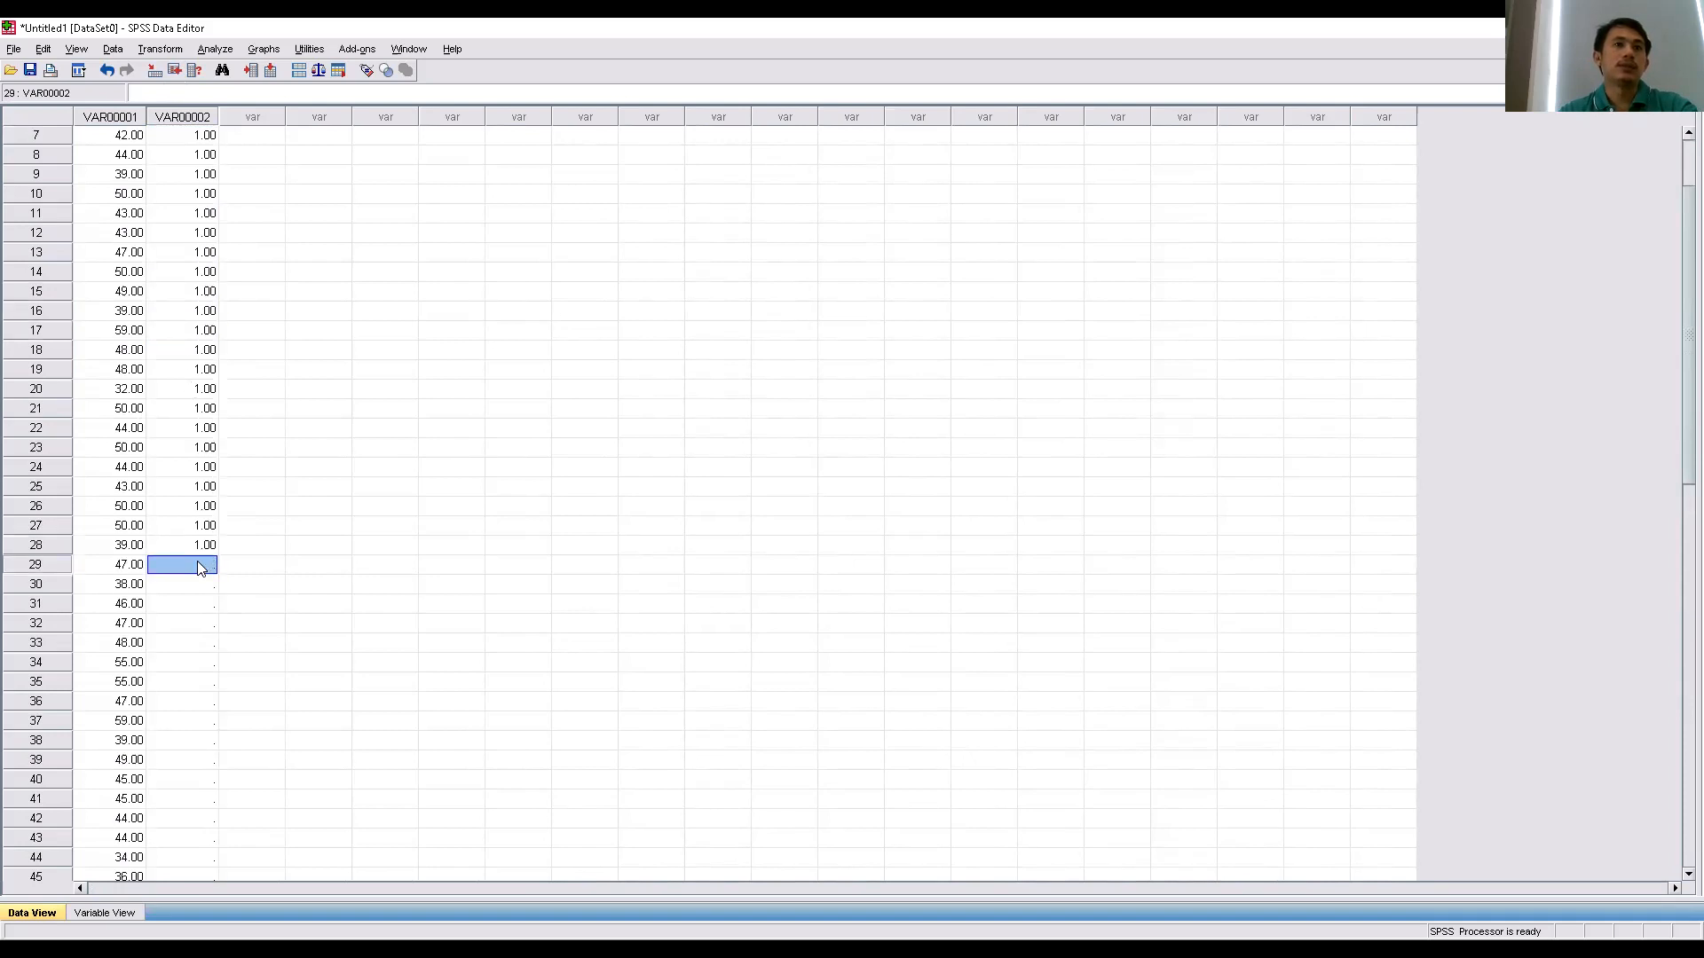
left_click_drag(208, 316, 212, 527)
key("ctrl+c")
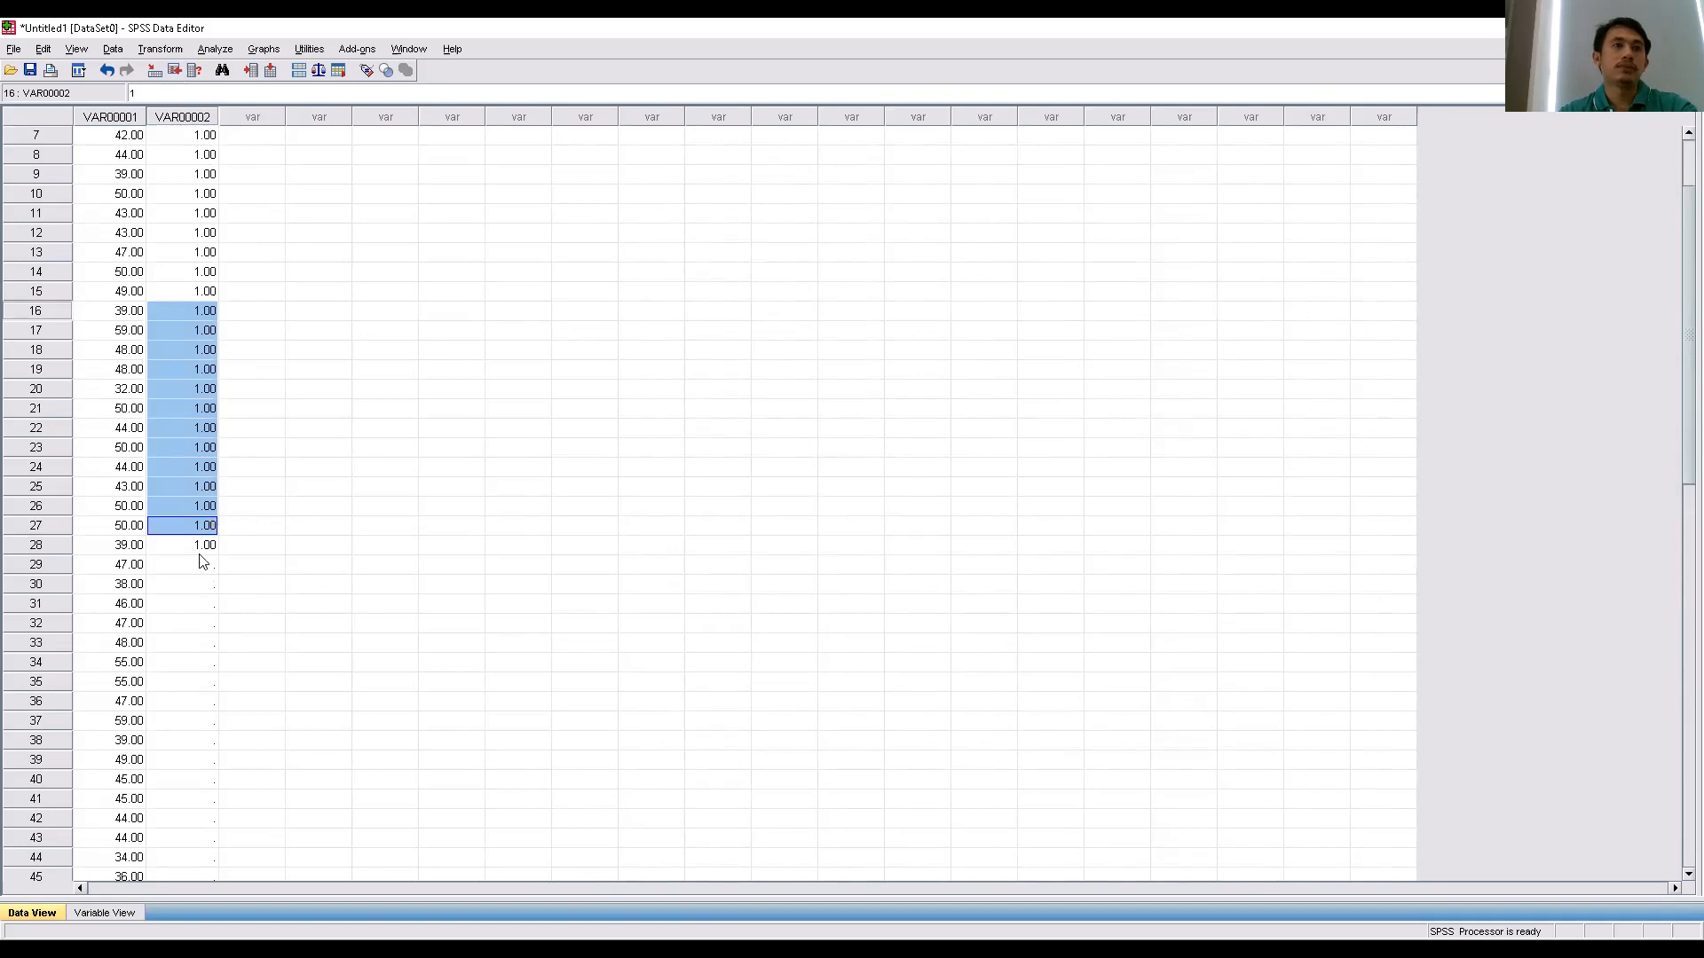
left_click(200, 550)
left_click(202, 564)
key("ctrl+v")
scroll(203, 550, "down", 5)
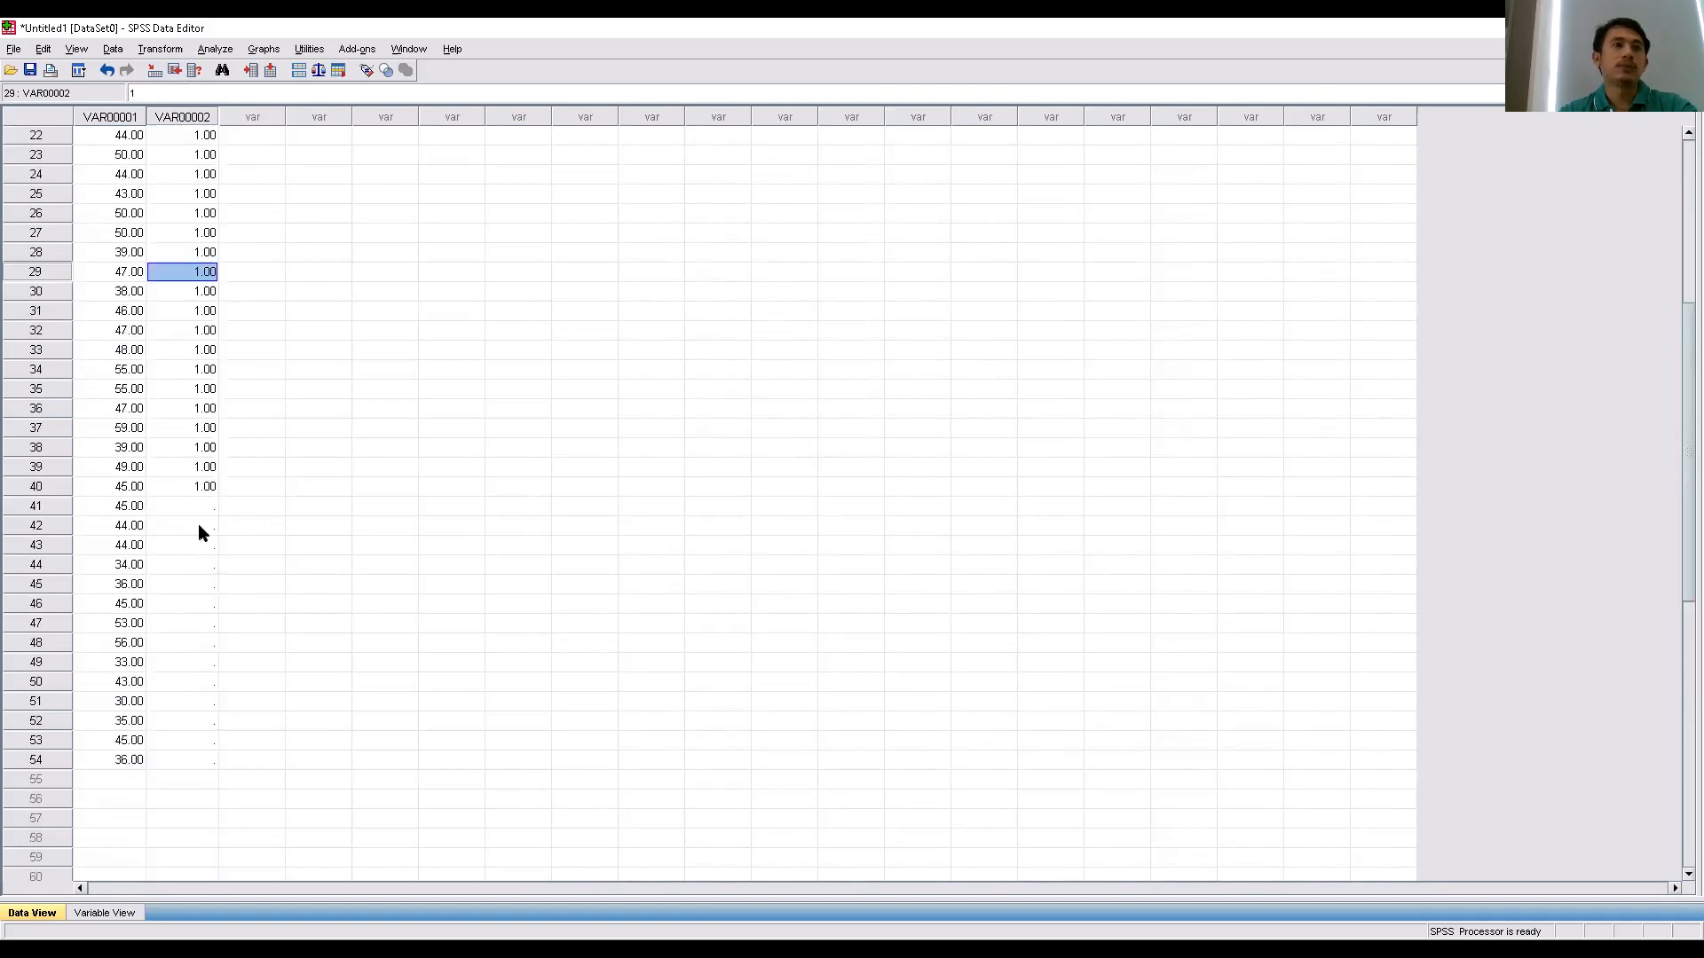
left_click(198, 506)
key("ctrl+v")
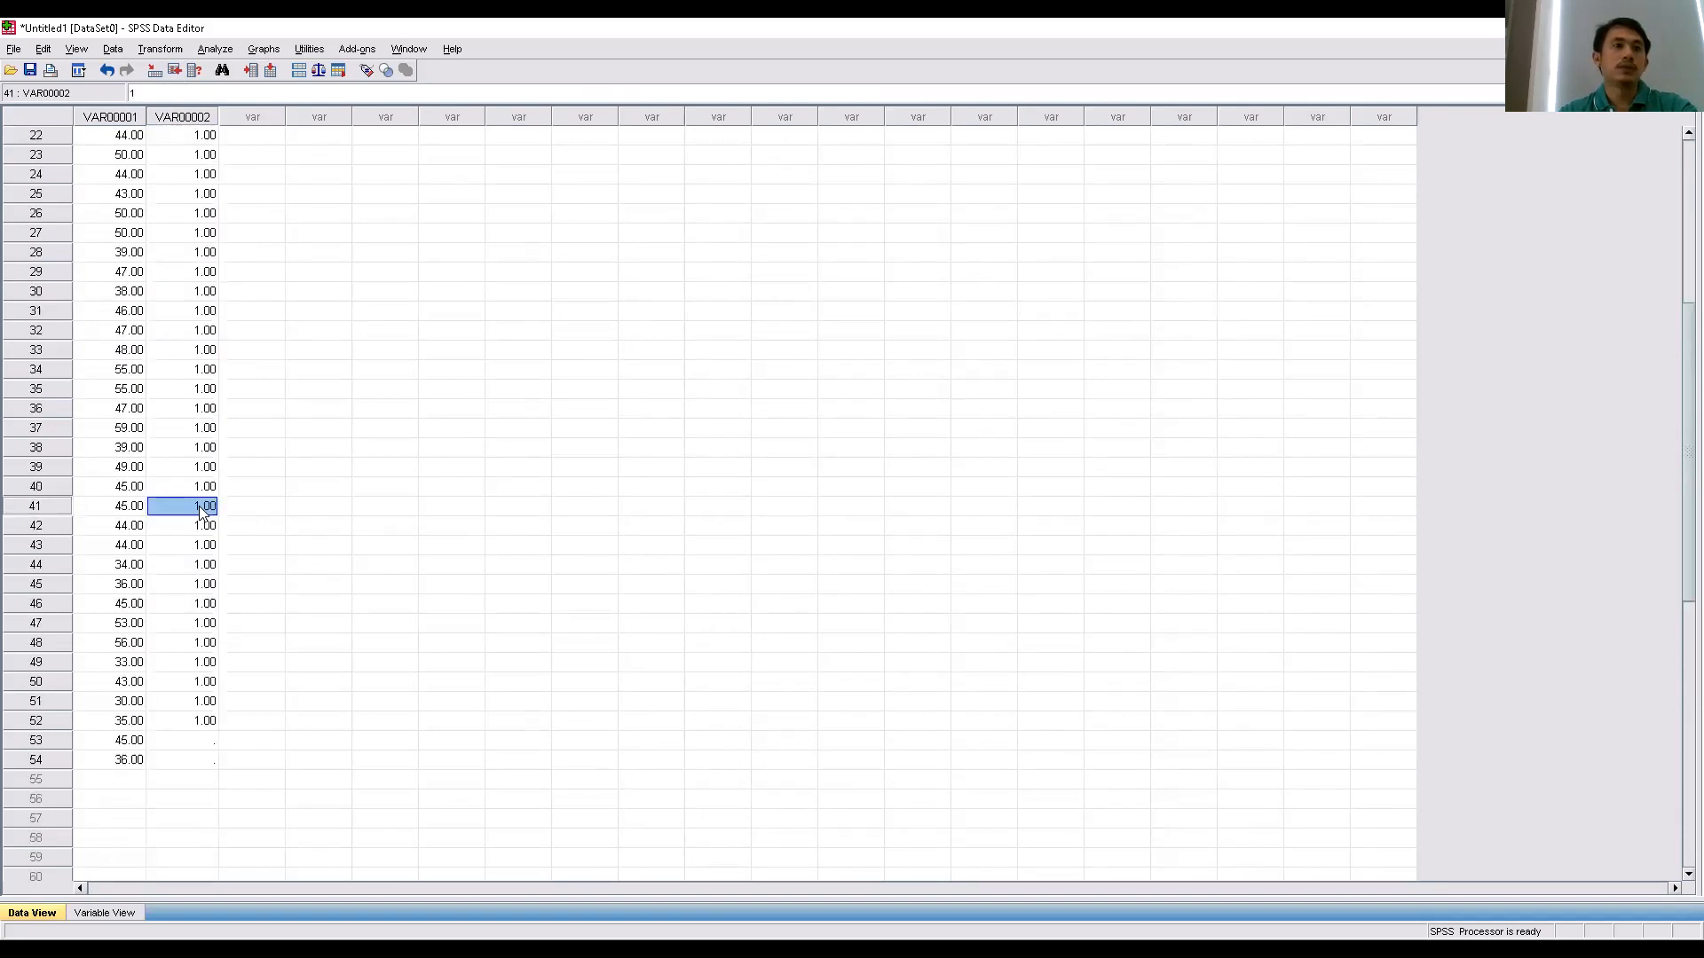
Enter group code 1 in VAR00002 for the remaining rows 53 and 54.
left_click(202, 739)
type("1")
left_click(210, 763)
type("1")
left_click(535, 546)
scroll(301, 429, "up", 7)
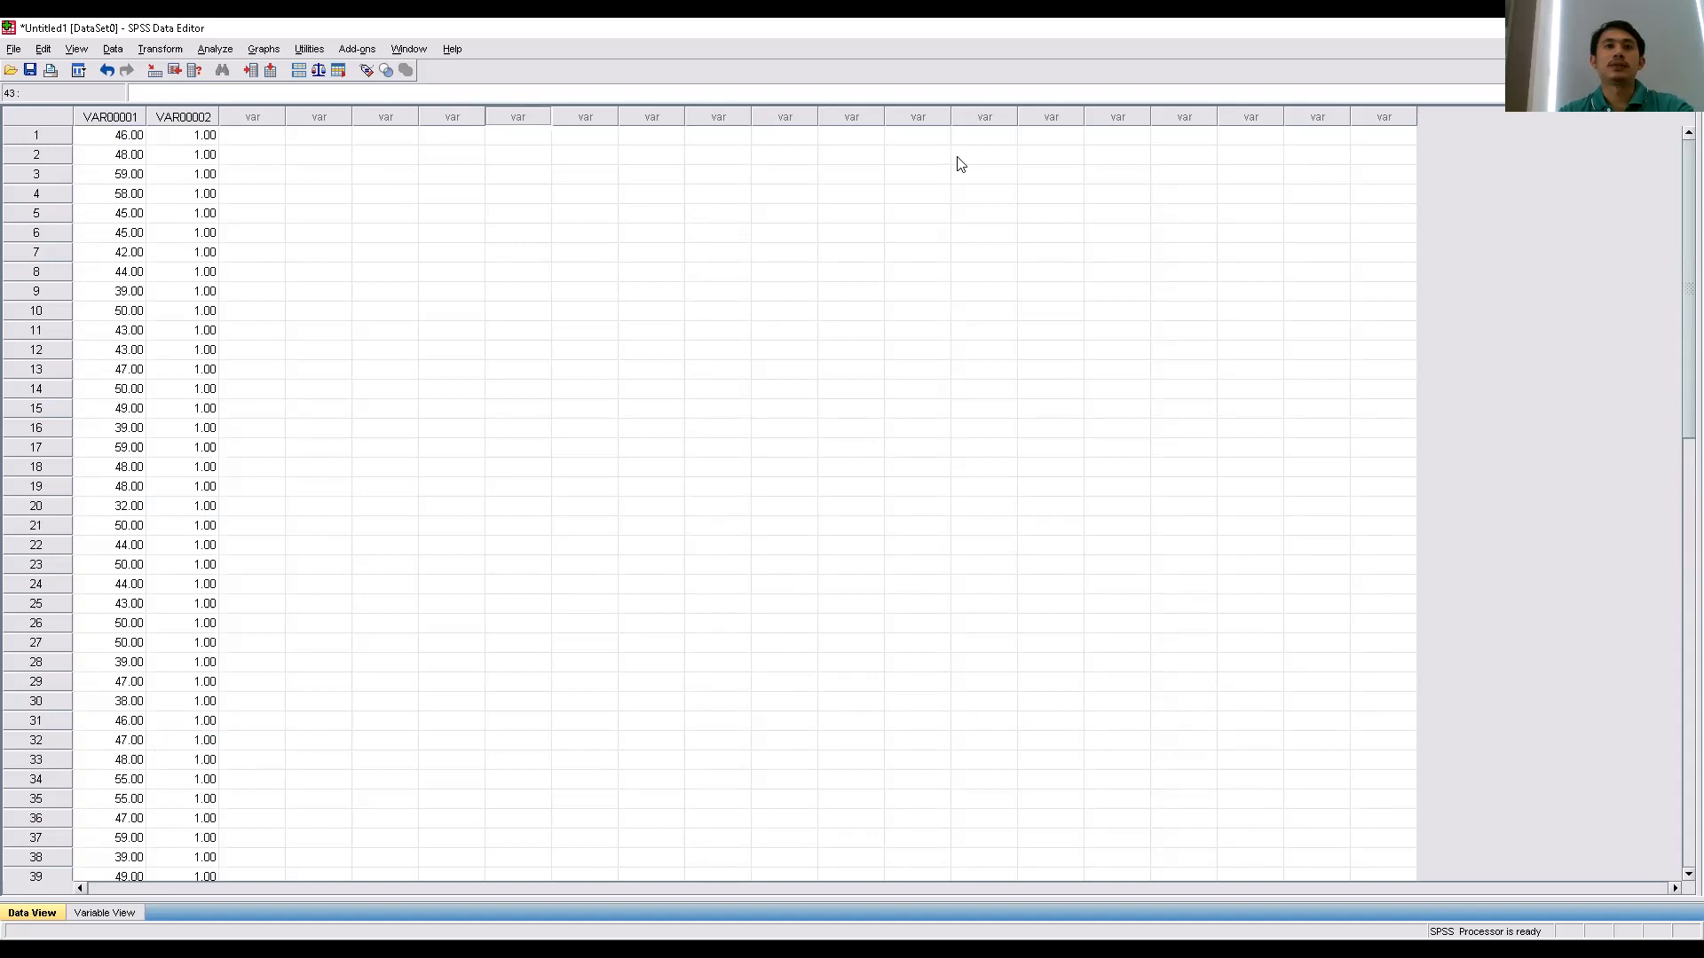
Switch to the Excel workbook and copy the control group's SK total scores in AN6:AN59.
key("alt+Tab")
scroll(686, 472, "down", 6)
left_click(672, 488)
scroll(689, 478, "up", 6)
left_click_drag(815, 284, 811, 847)
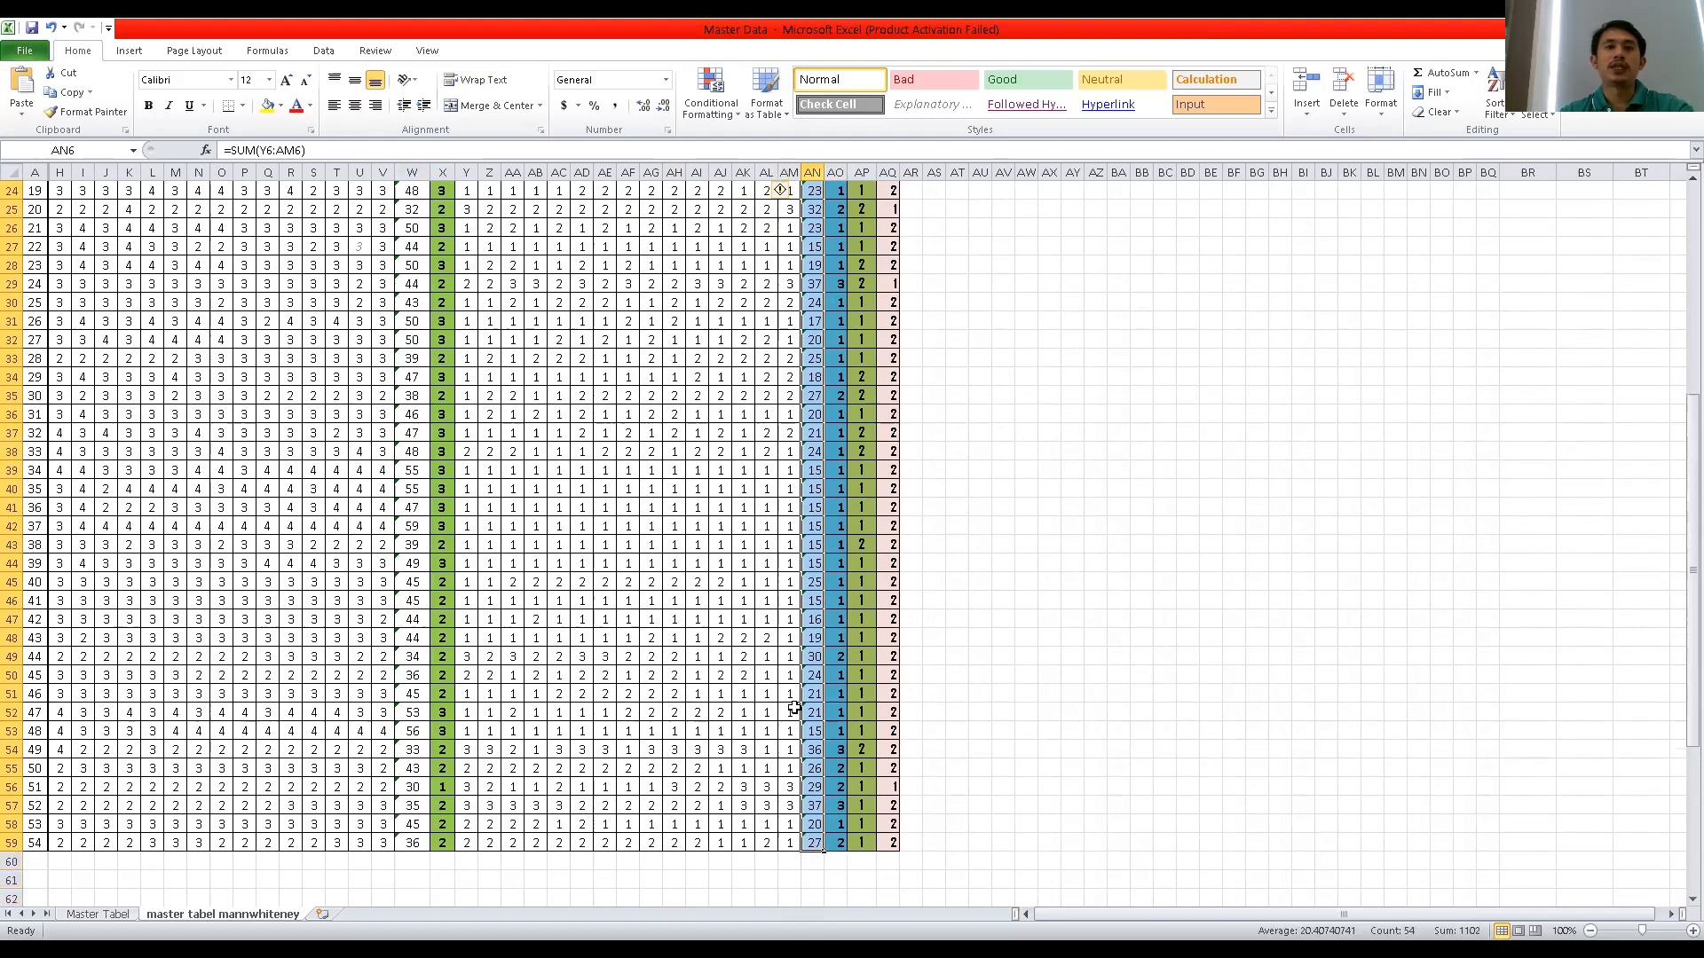
right_click(808, 670)
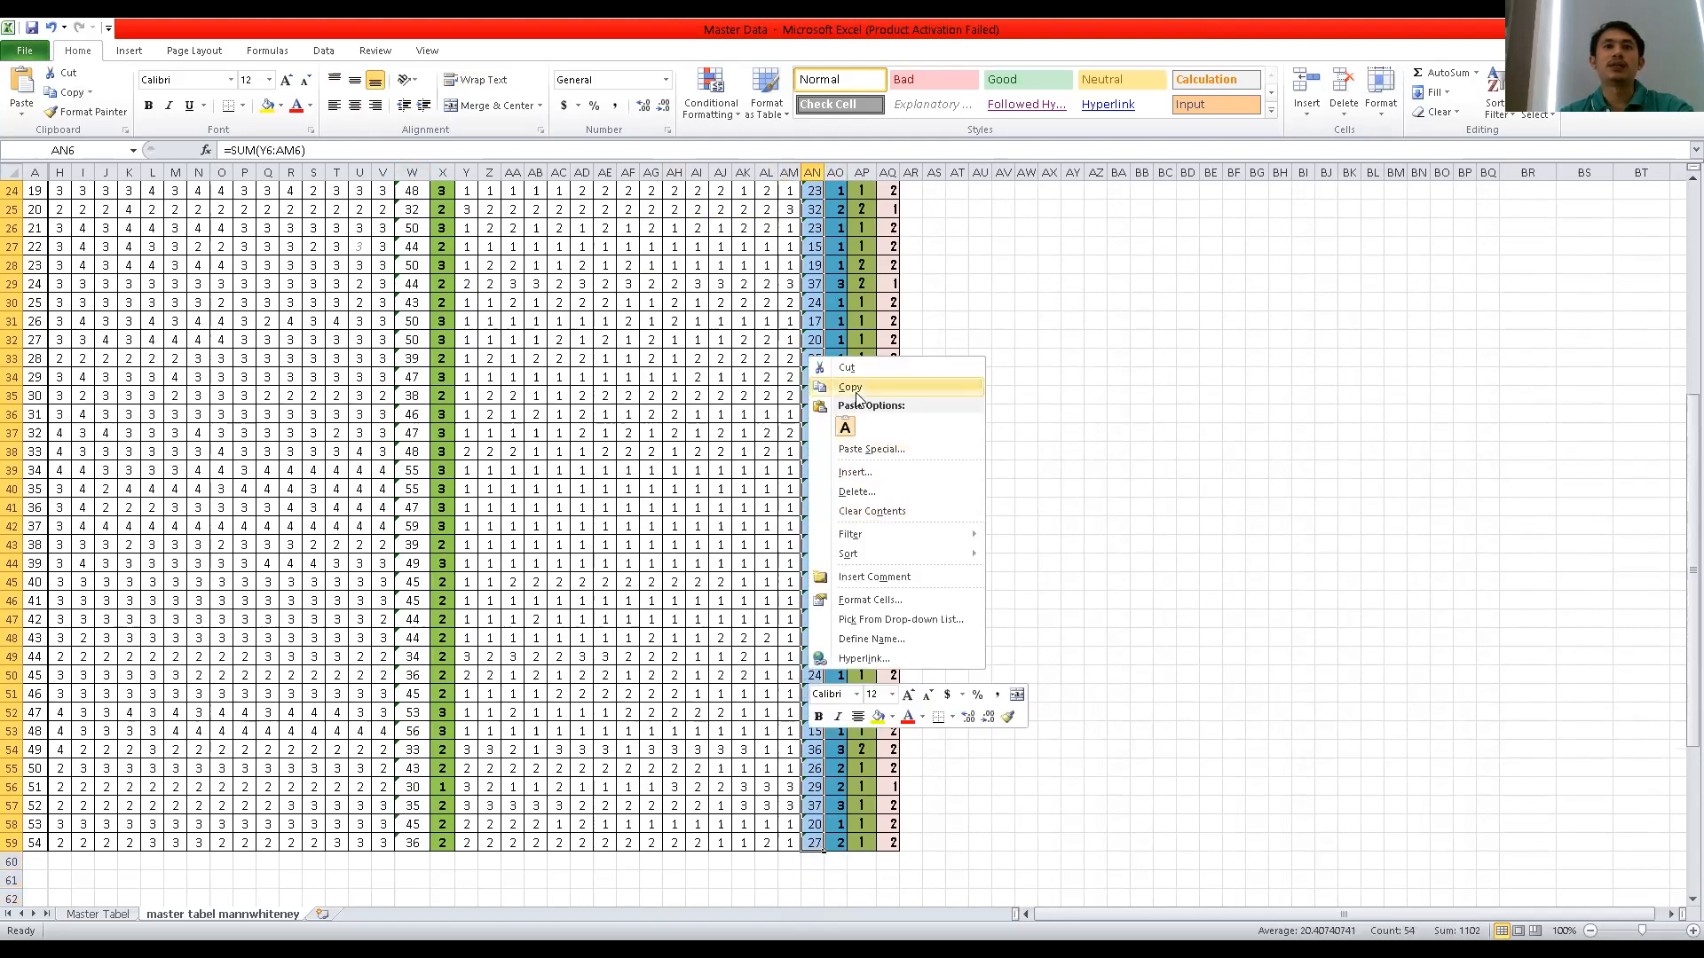
left_click(850, 387)
scroll(780, 410, "up", 8)
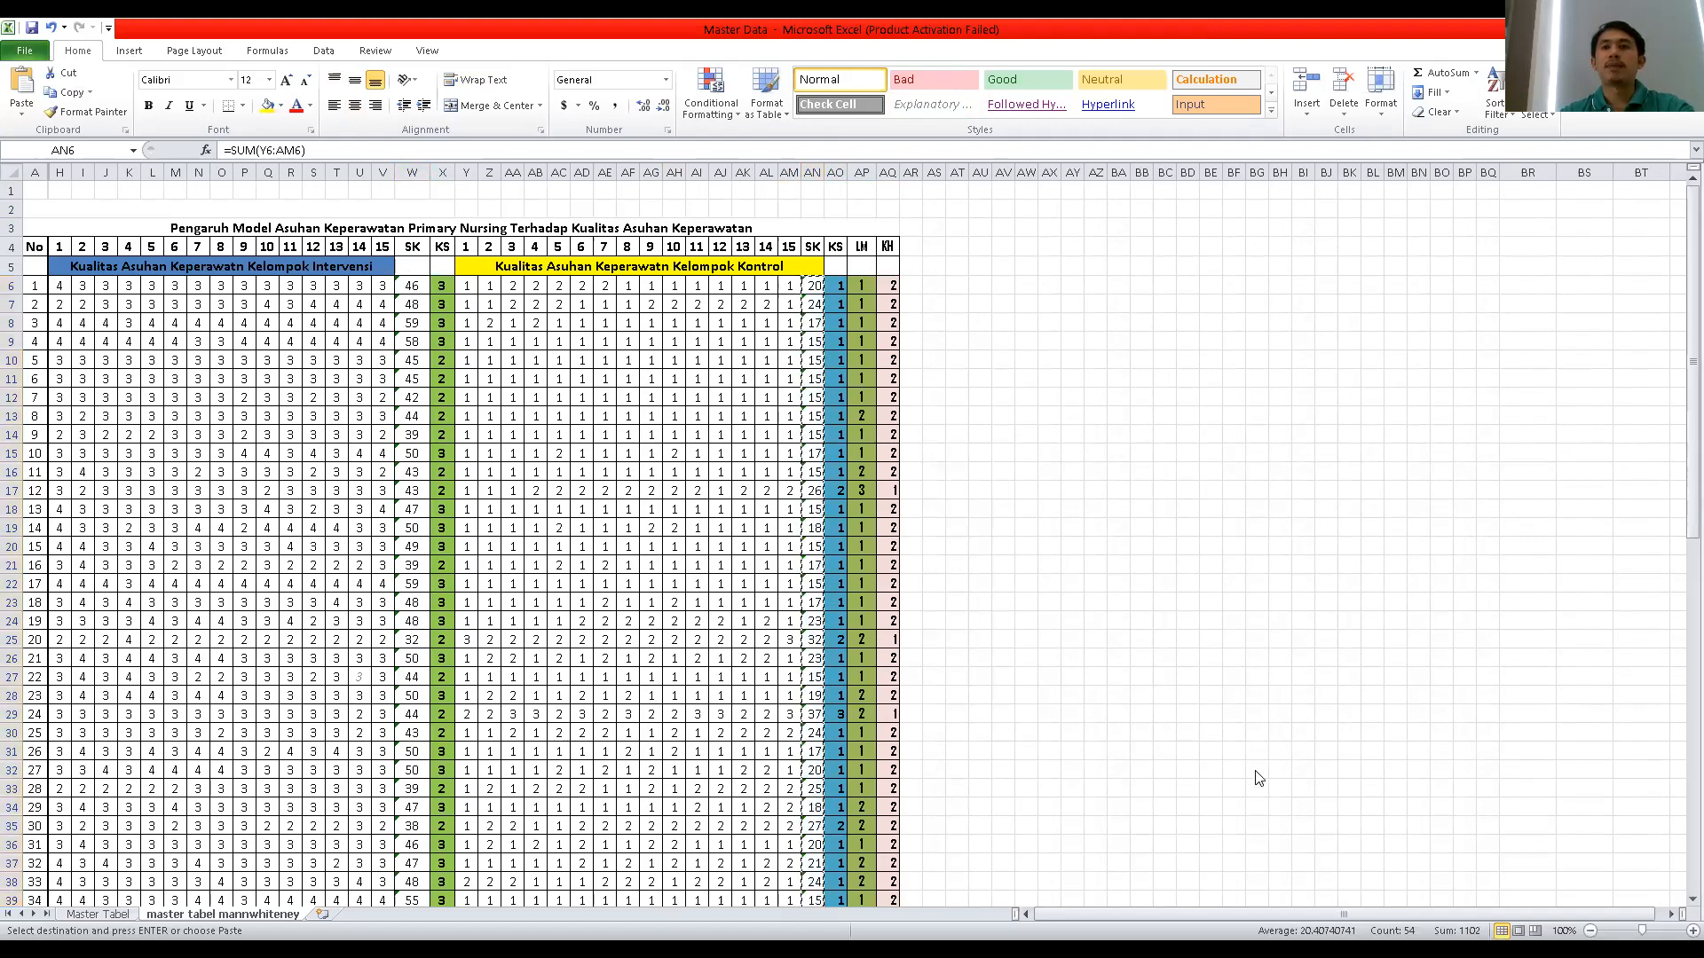
Switch to the SPSS Data Editor and paste the control scores into VAR00001 below the intervention scores, starting at row 55.
key("alt+Tab")
scroll(204, 514, "down", 8)
scroll(204, 515, "down", 4)
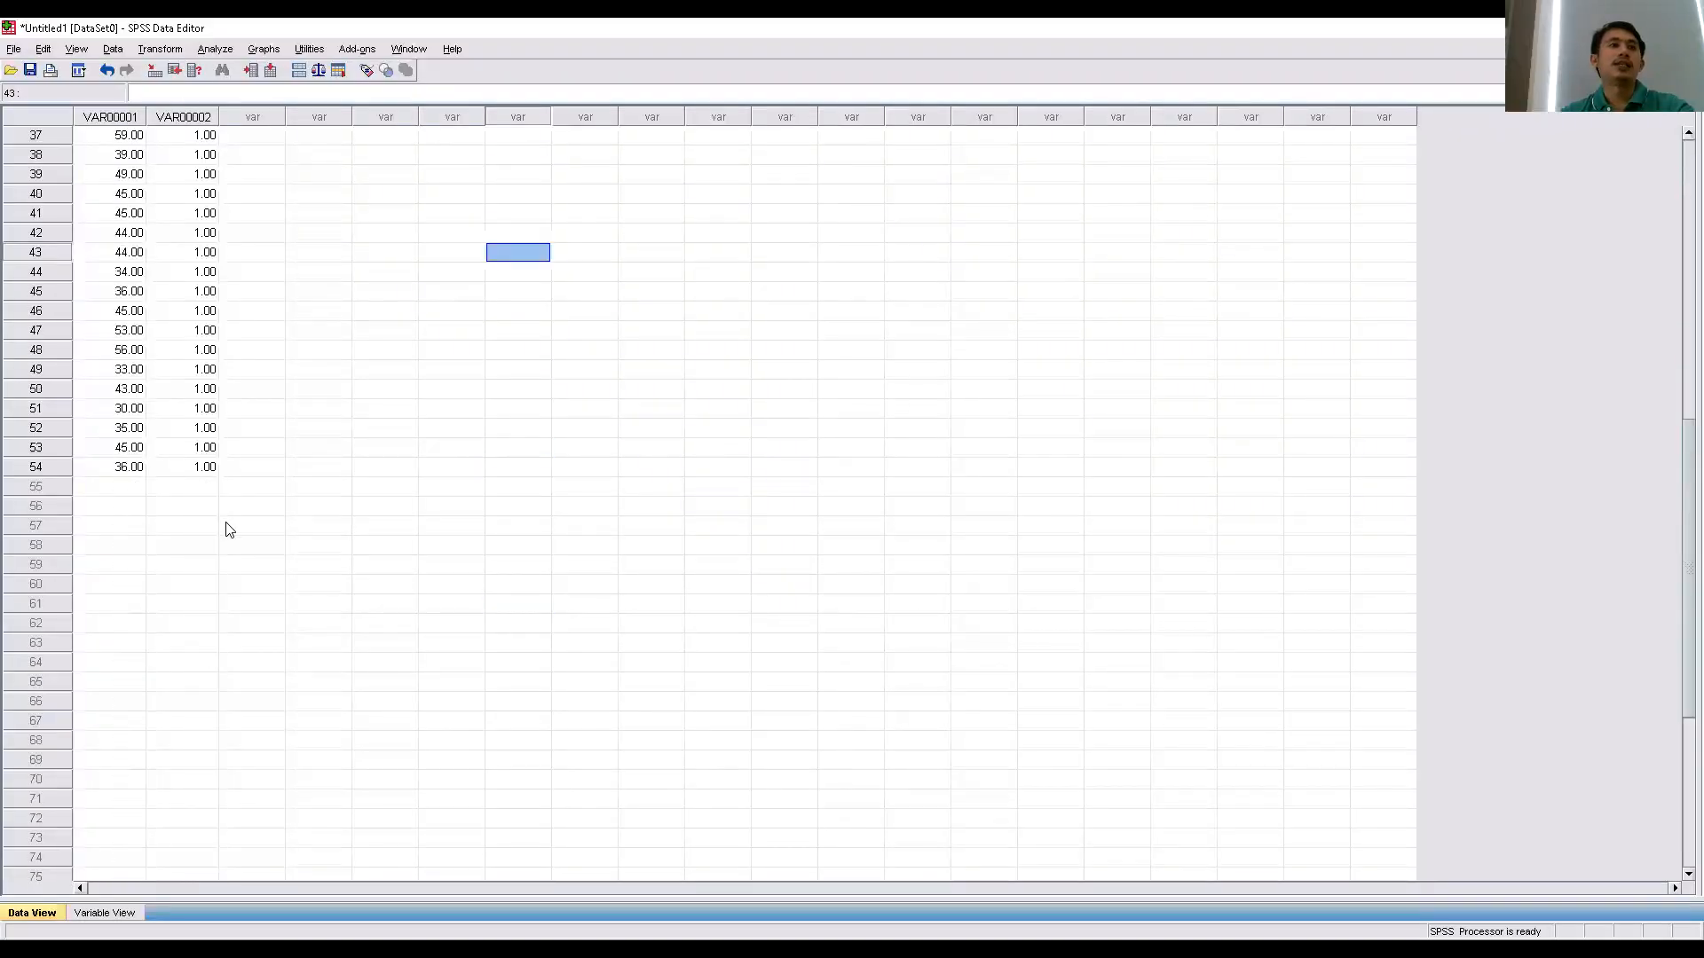
left_click(120, 491)
scroll(122, 488, "up", 12)
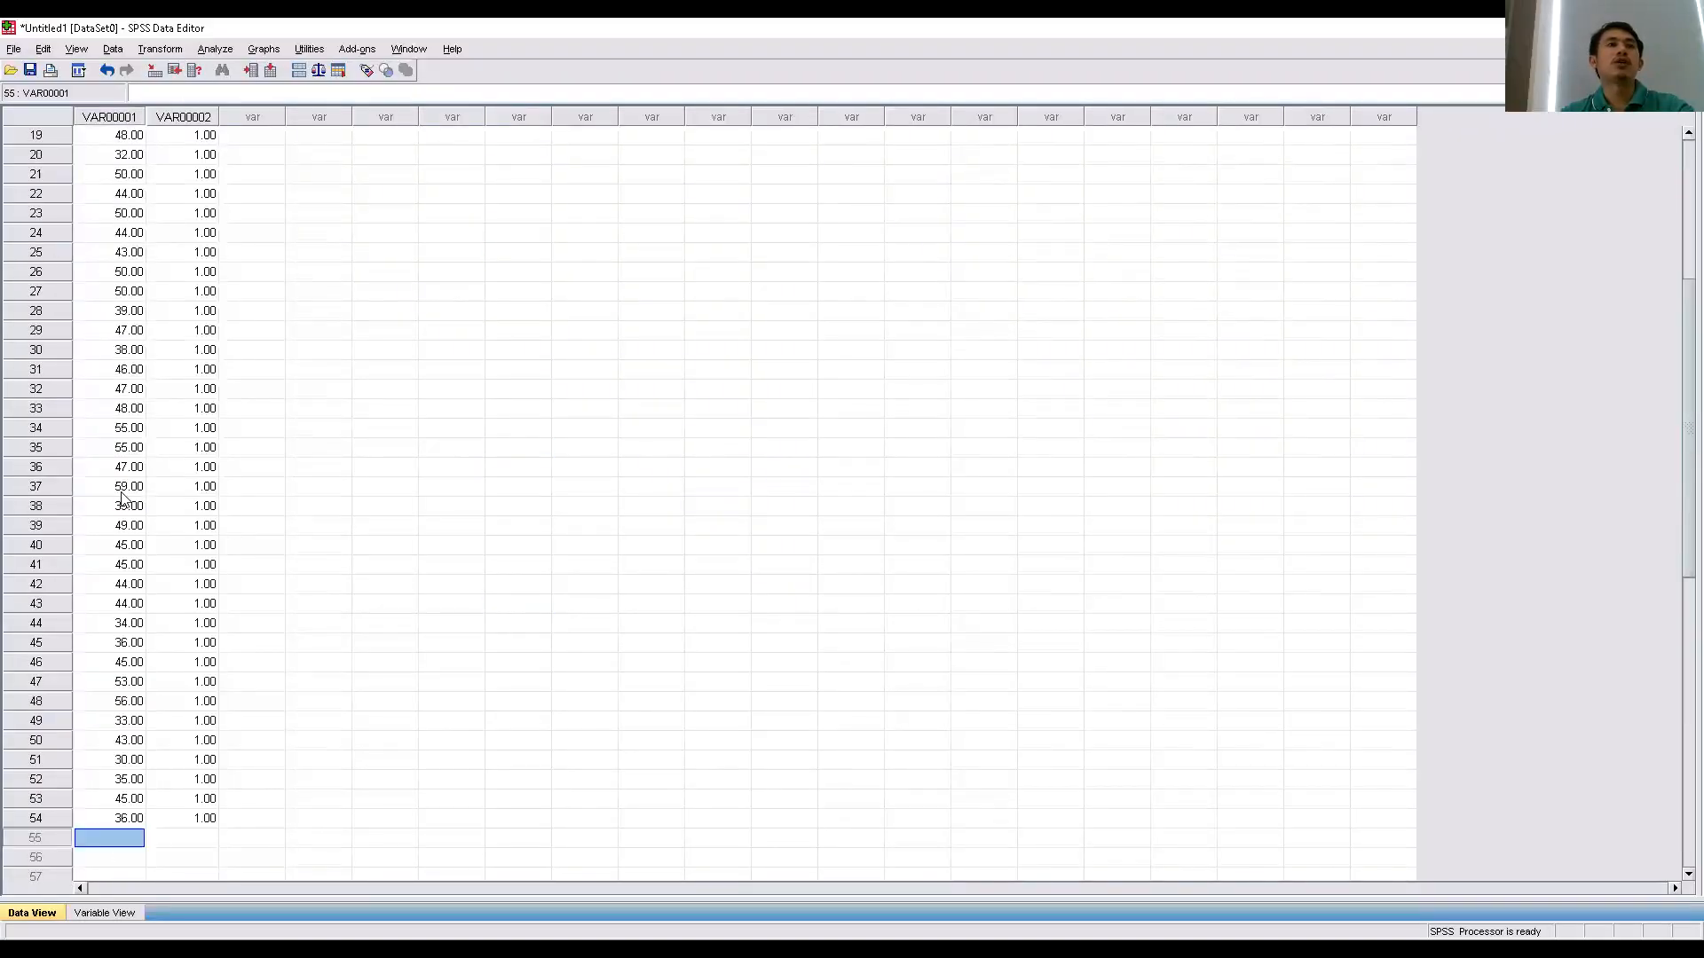
scroll(129, 205, "down", 18)
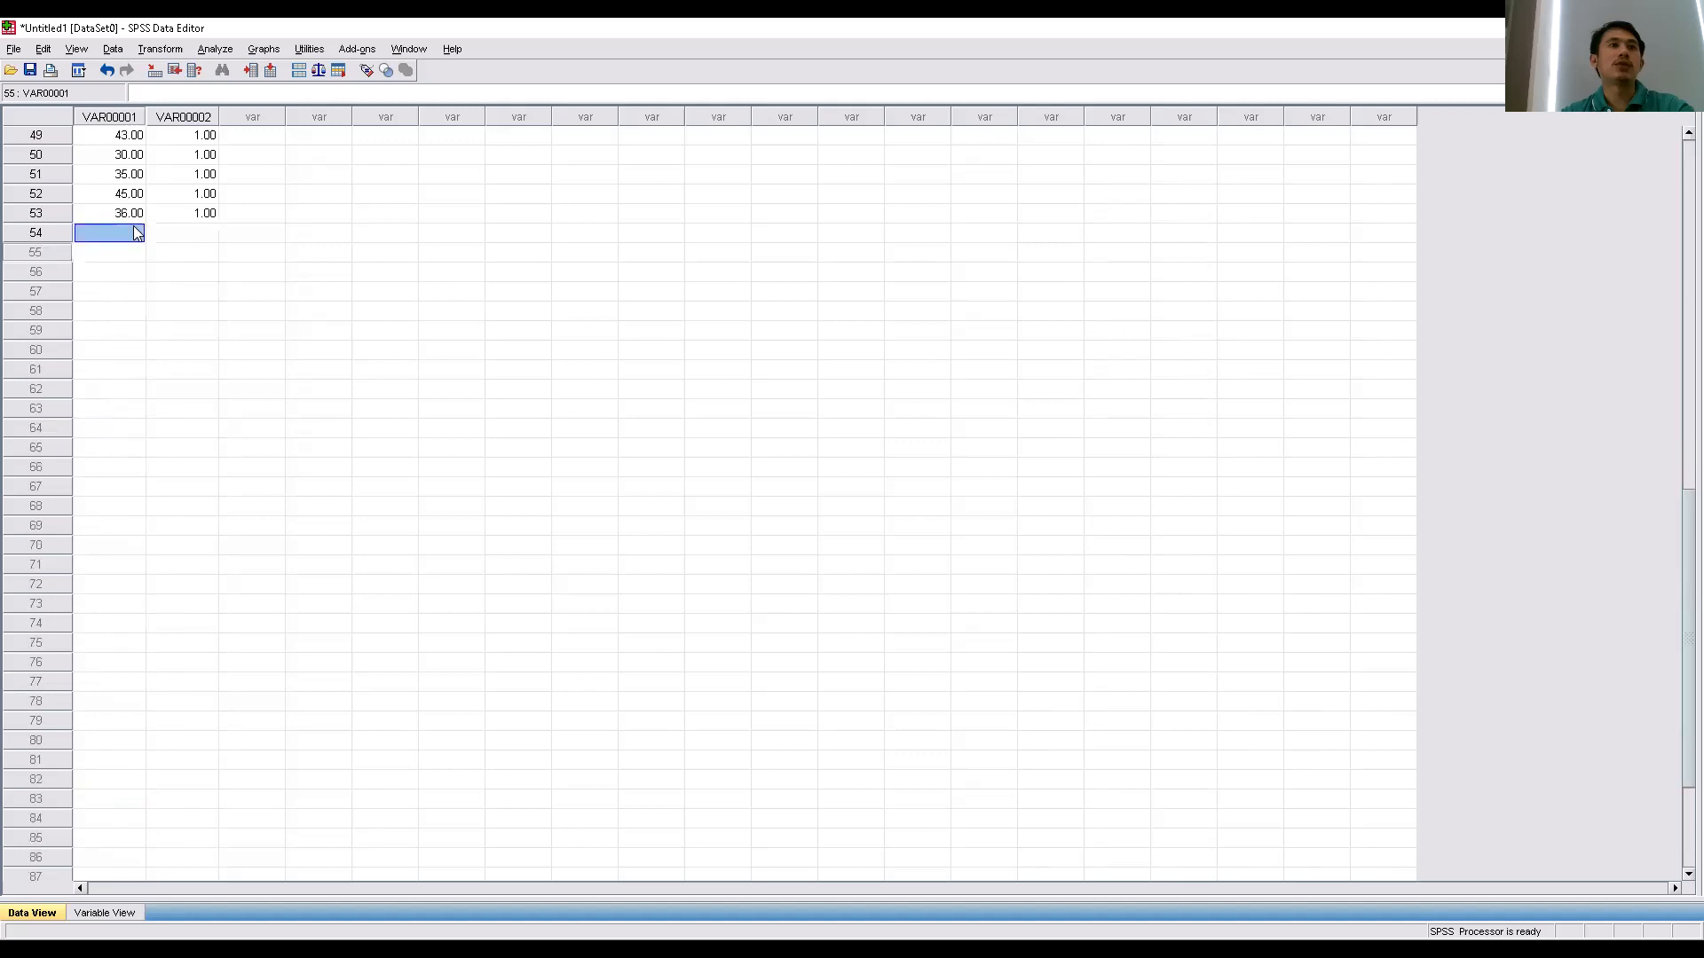
scroll(151, 212, "up", 1)
scroll(151, 213, "up", 3)
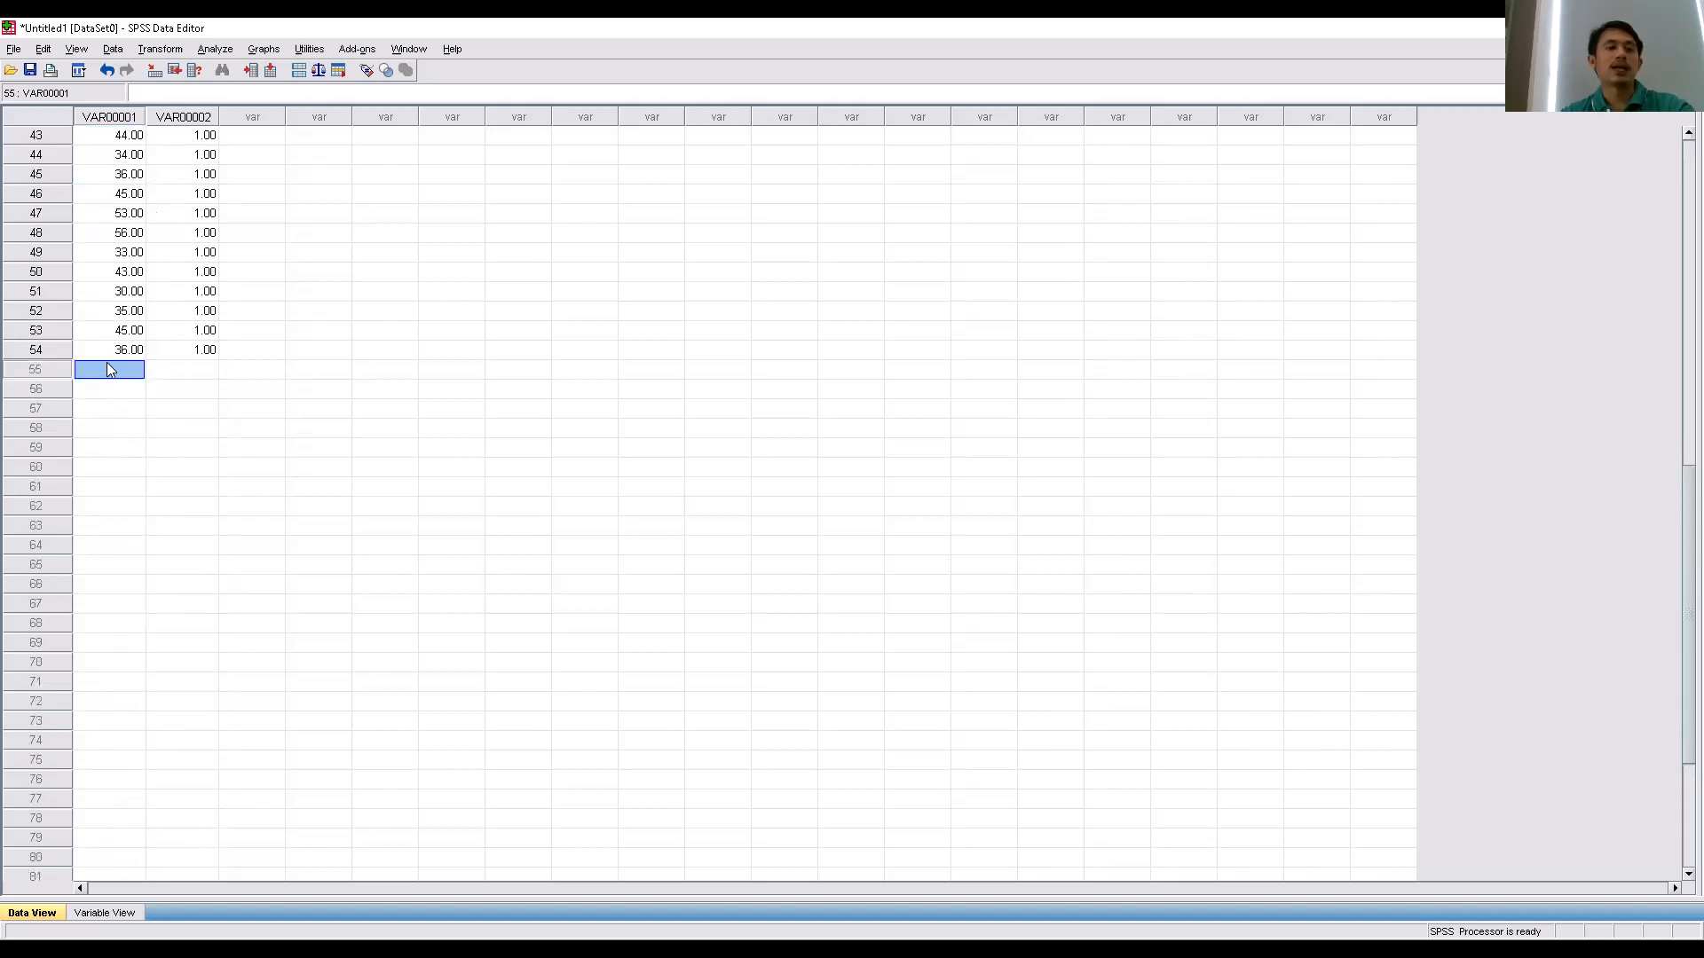
key("ctrl+v")
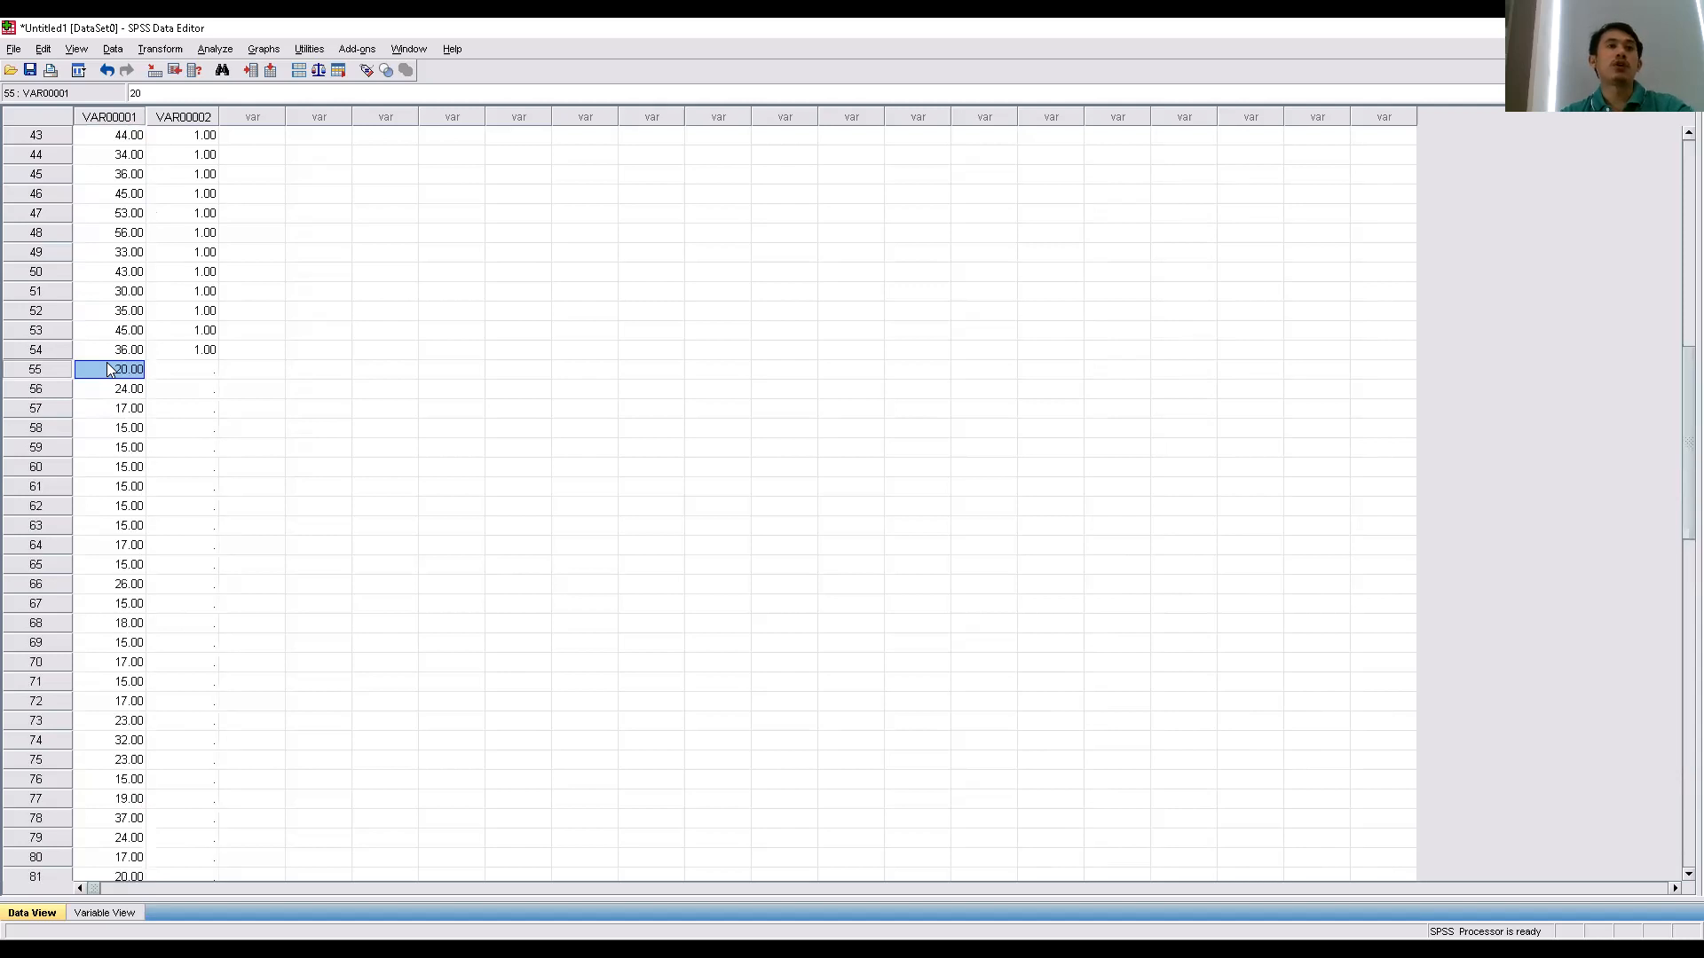
Enter group code 2 in VAR00002 for the control scores in rows 55 to 77.
left_click(192, 371)
type("2")
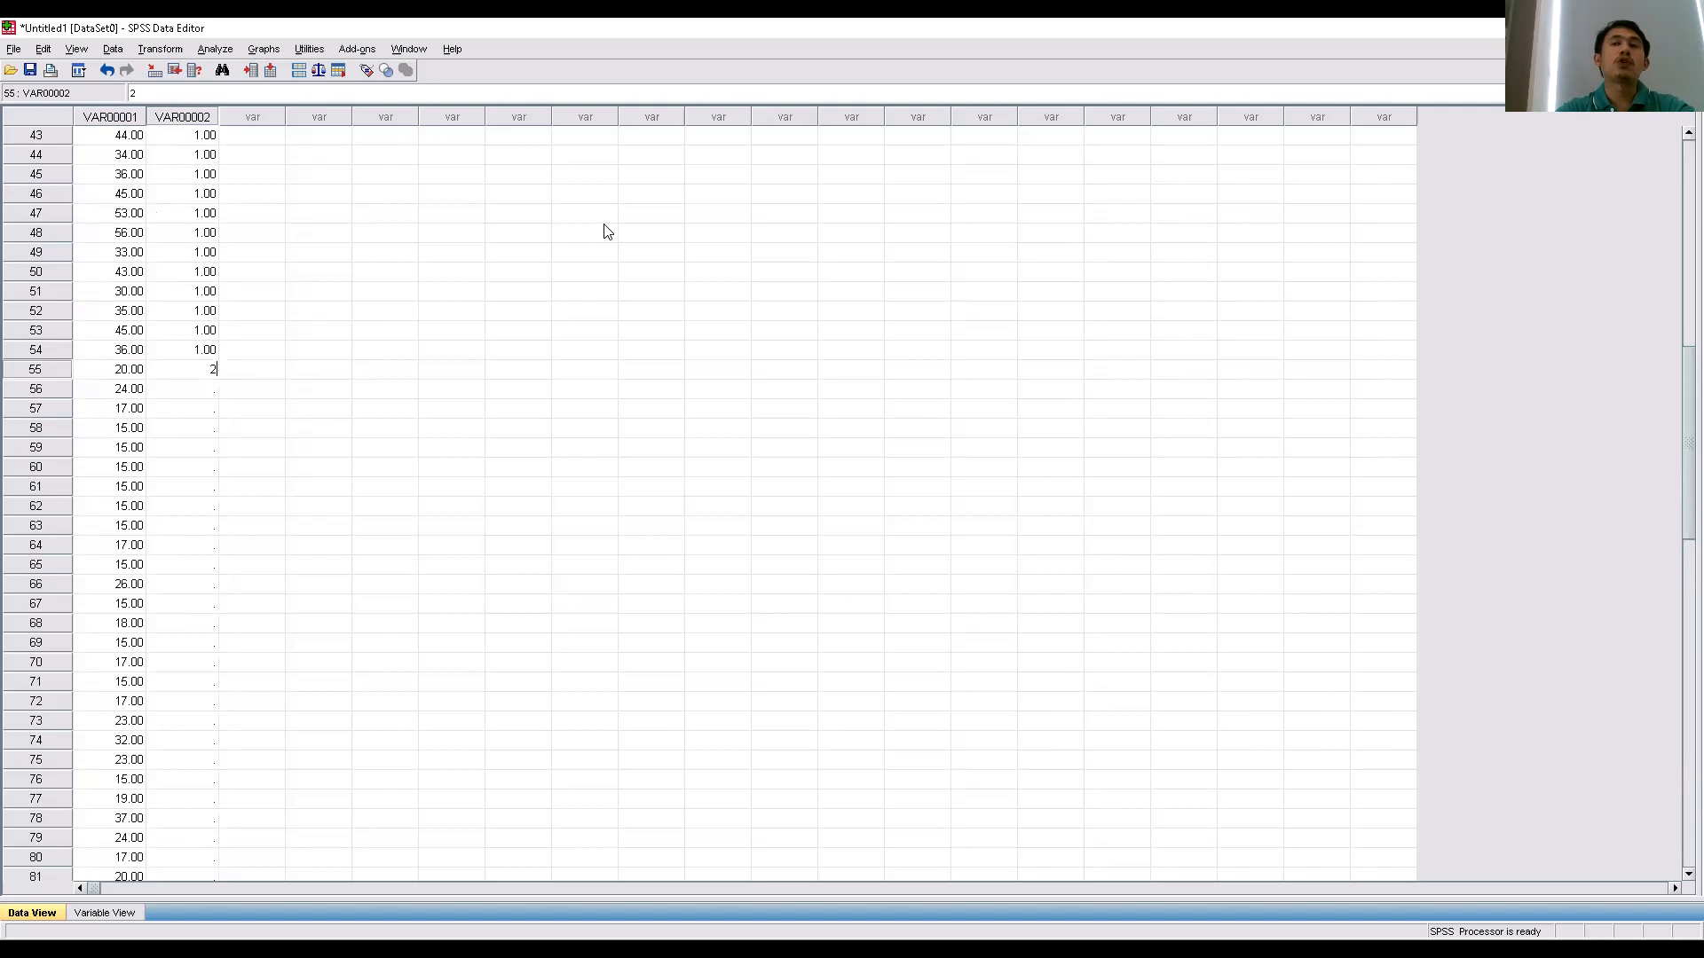
key("Return")
type("2 2 2 2 2 2 2 2 2 2 2 2 2 2 ")
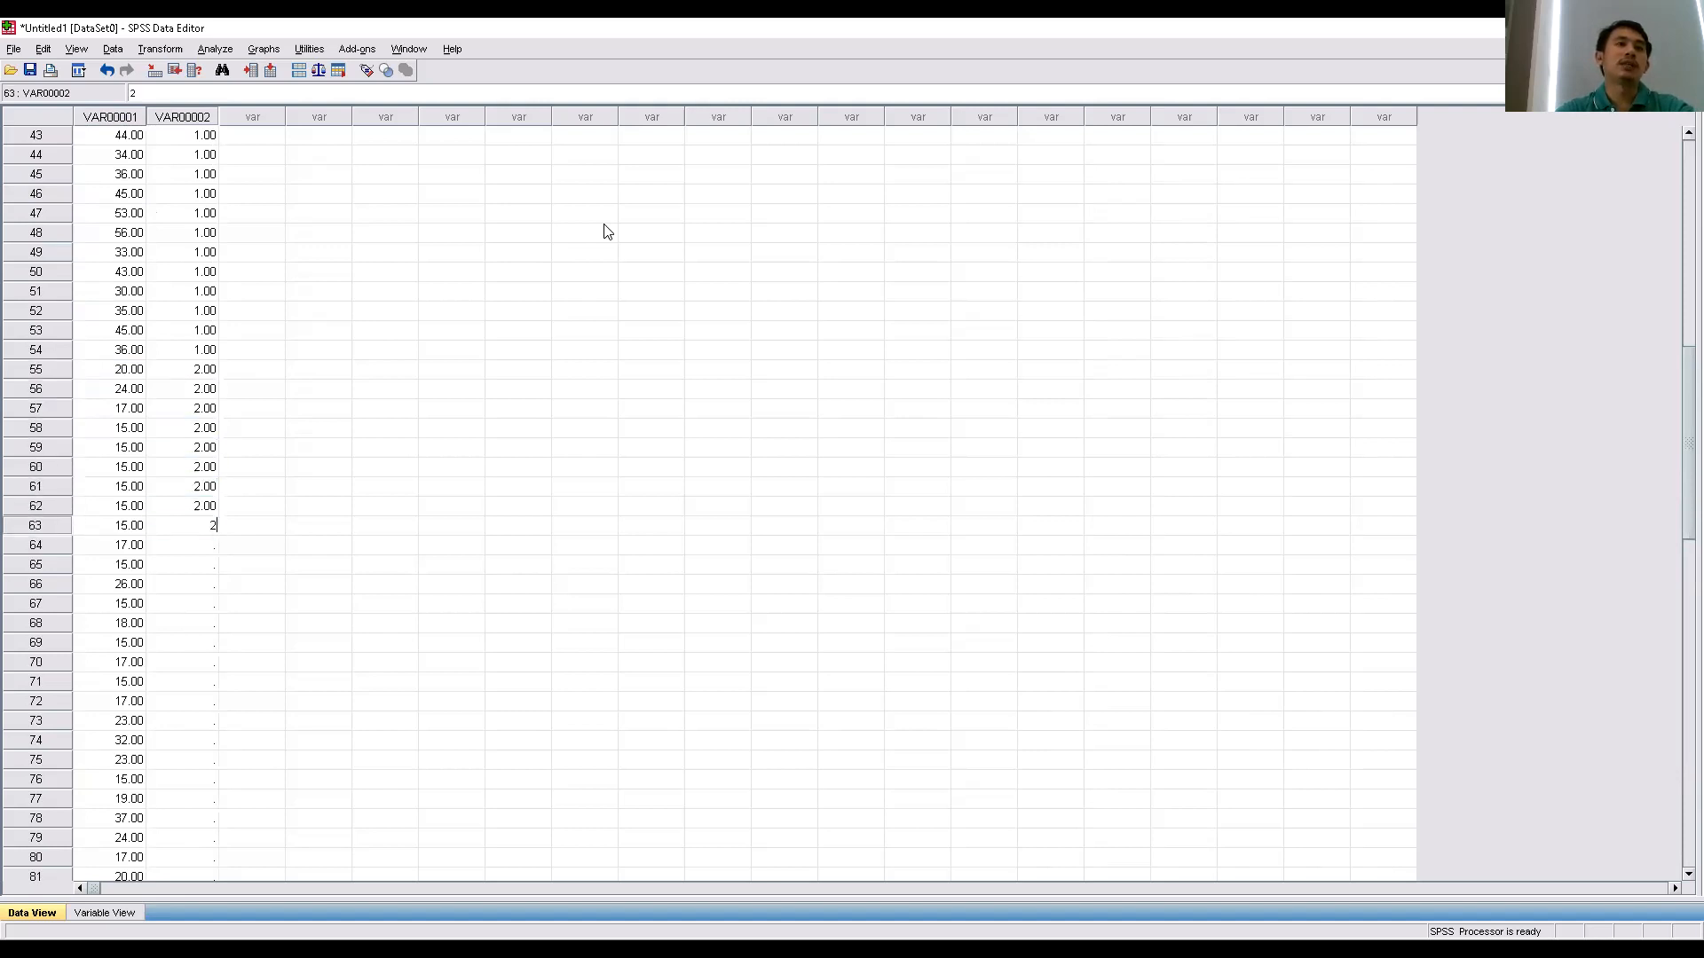
type("2 2 2 2 2 2 2 2")
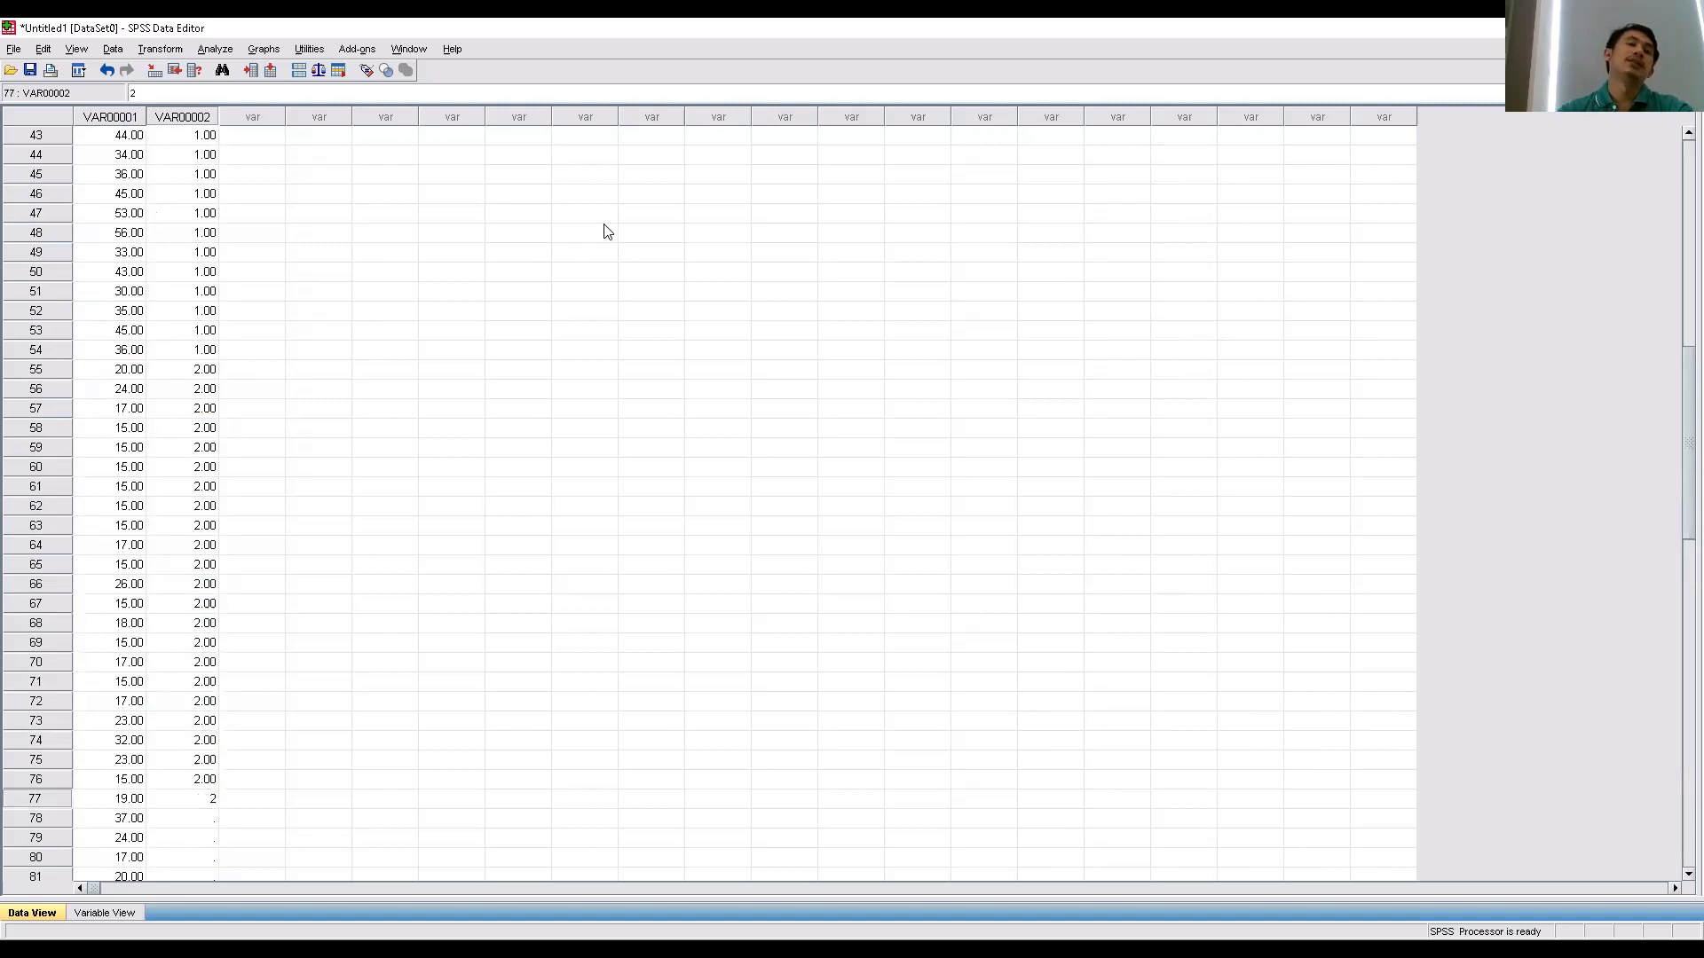
Copy the group codes of rows 55 to 61 repeatedly into rows 78 to 105 of VAR00002.
scroll(263, 562, "up", 1)
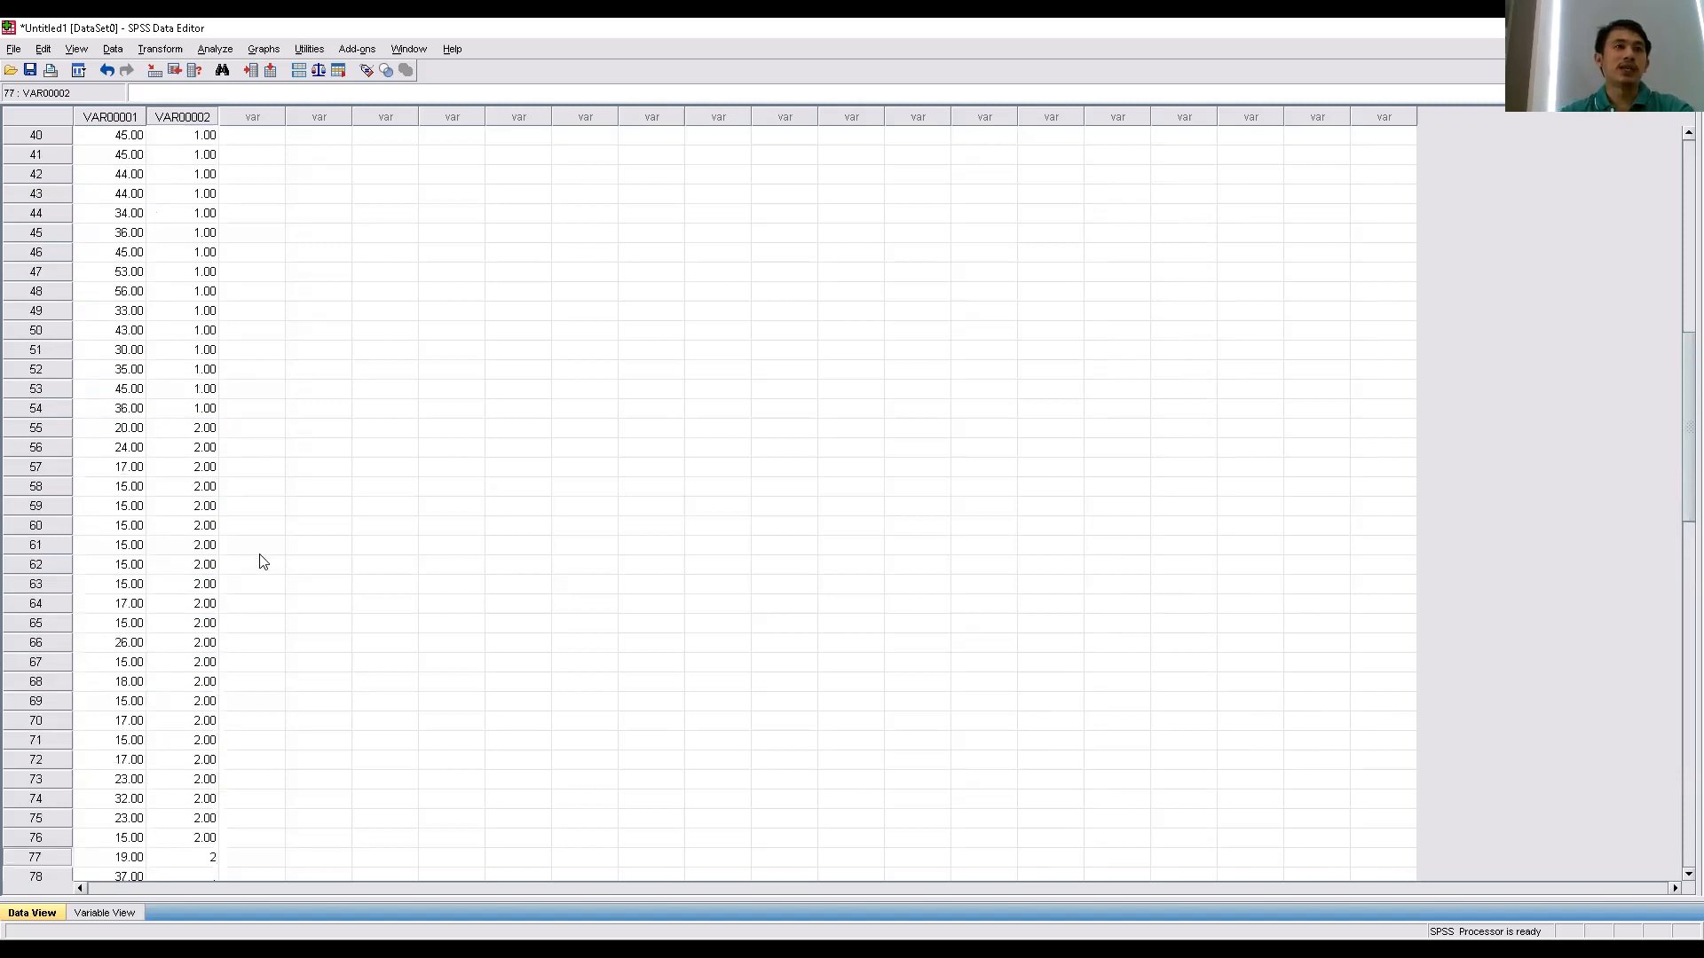
left_click_drag(202, 428, 205, 557)
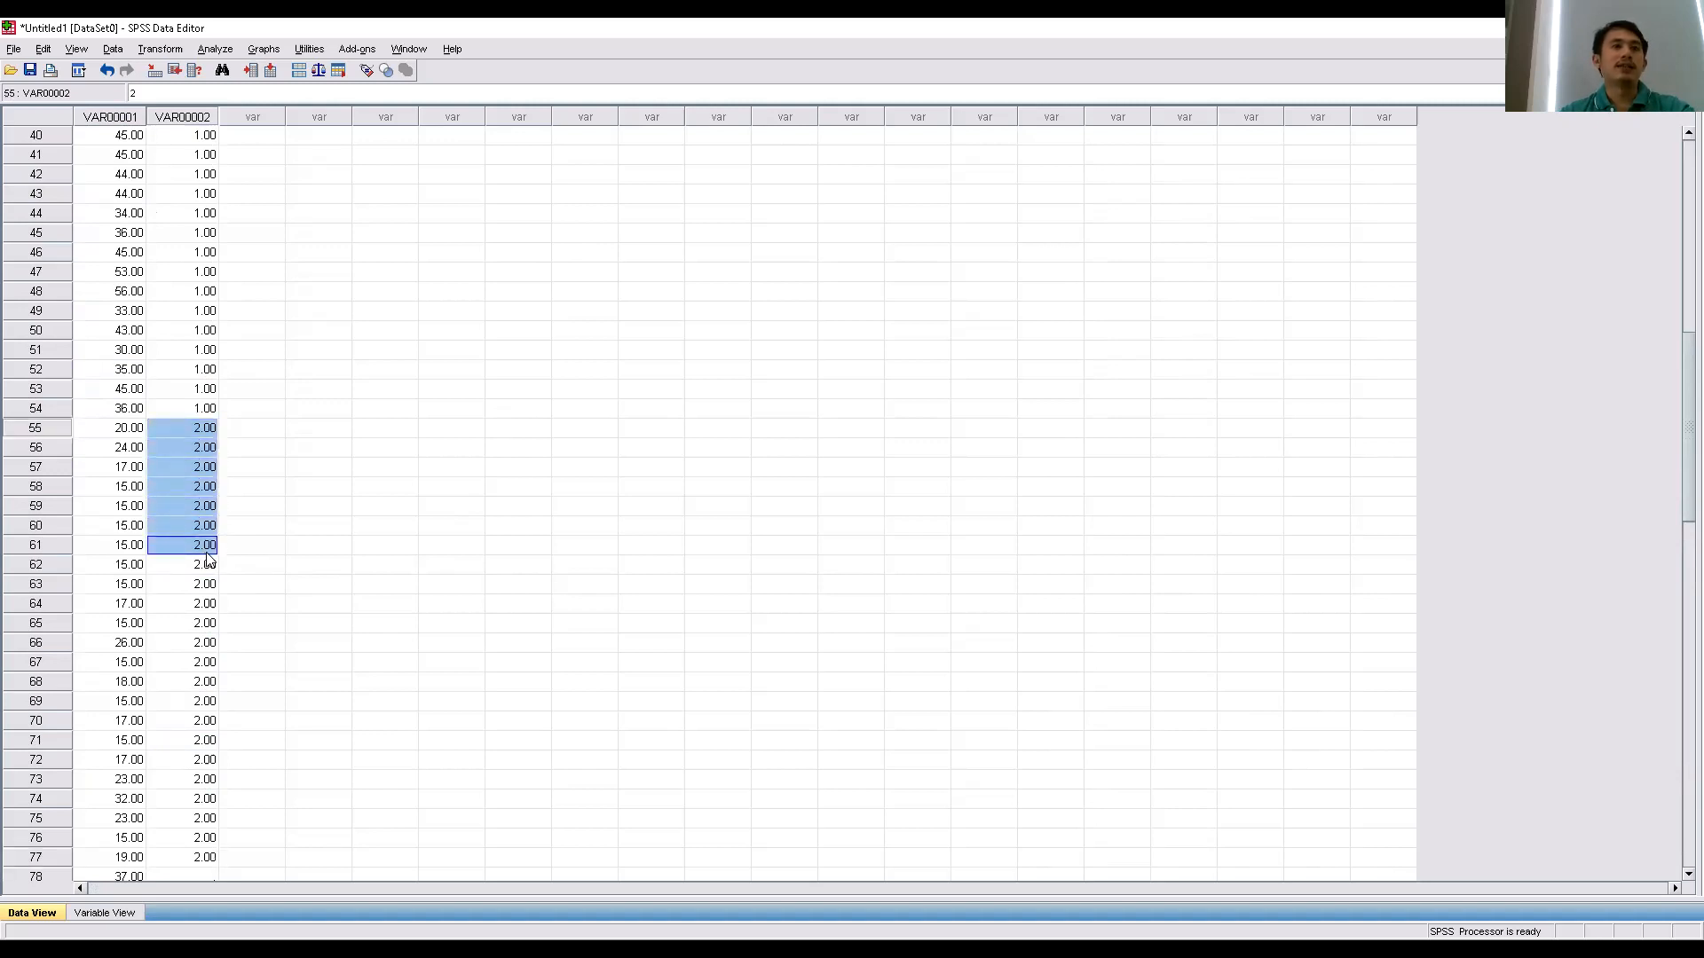
scroll(208, 559, "down", 7)
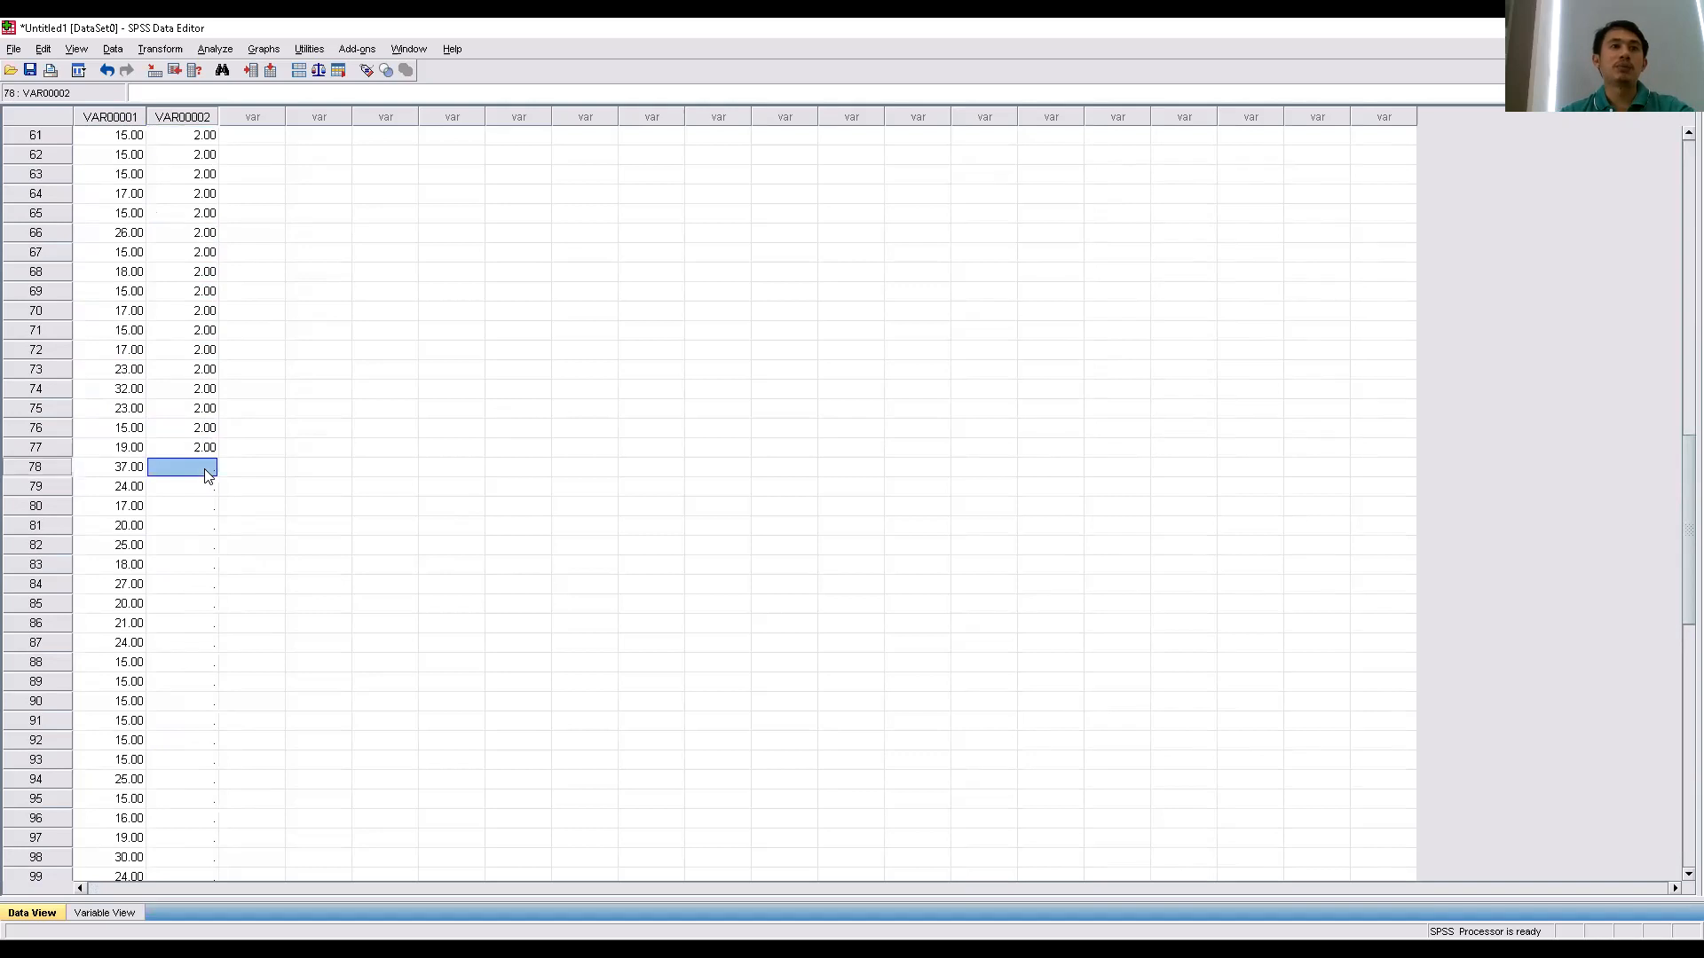
key("ctrl+v")
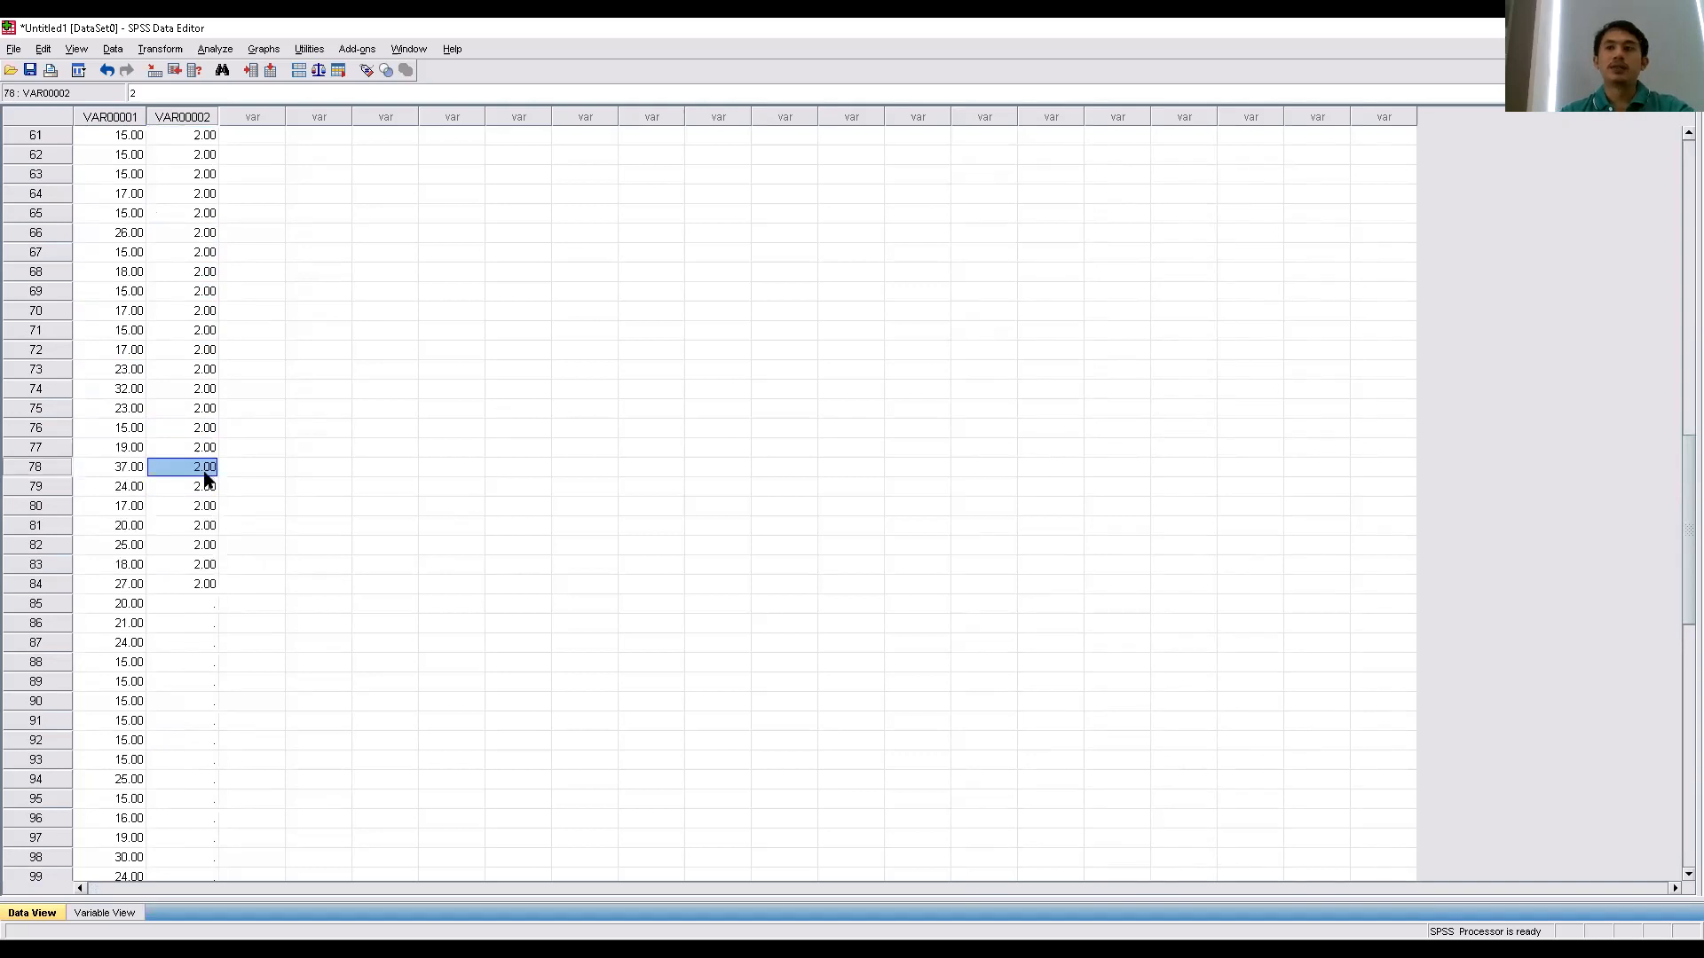
scroll(204, 477, "down", 2)
left_click(197, 488)
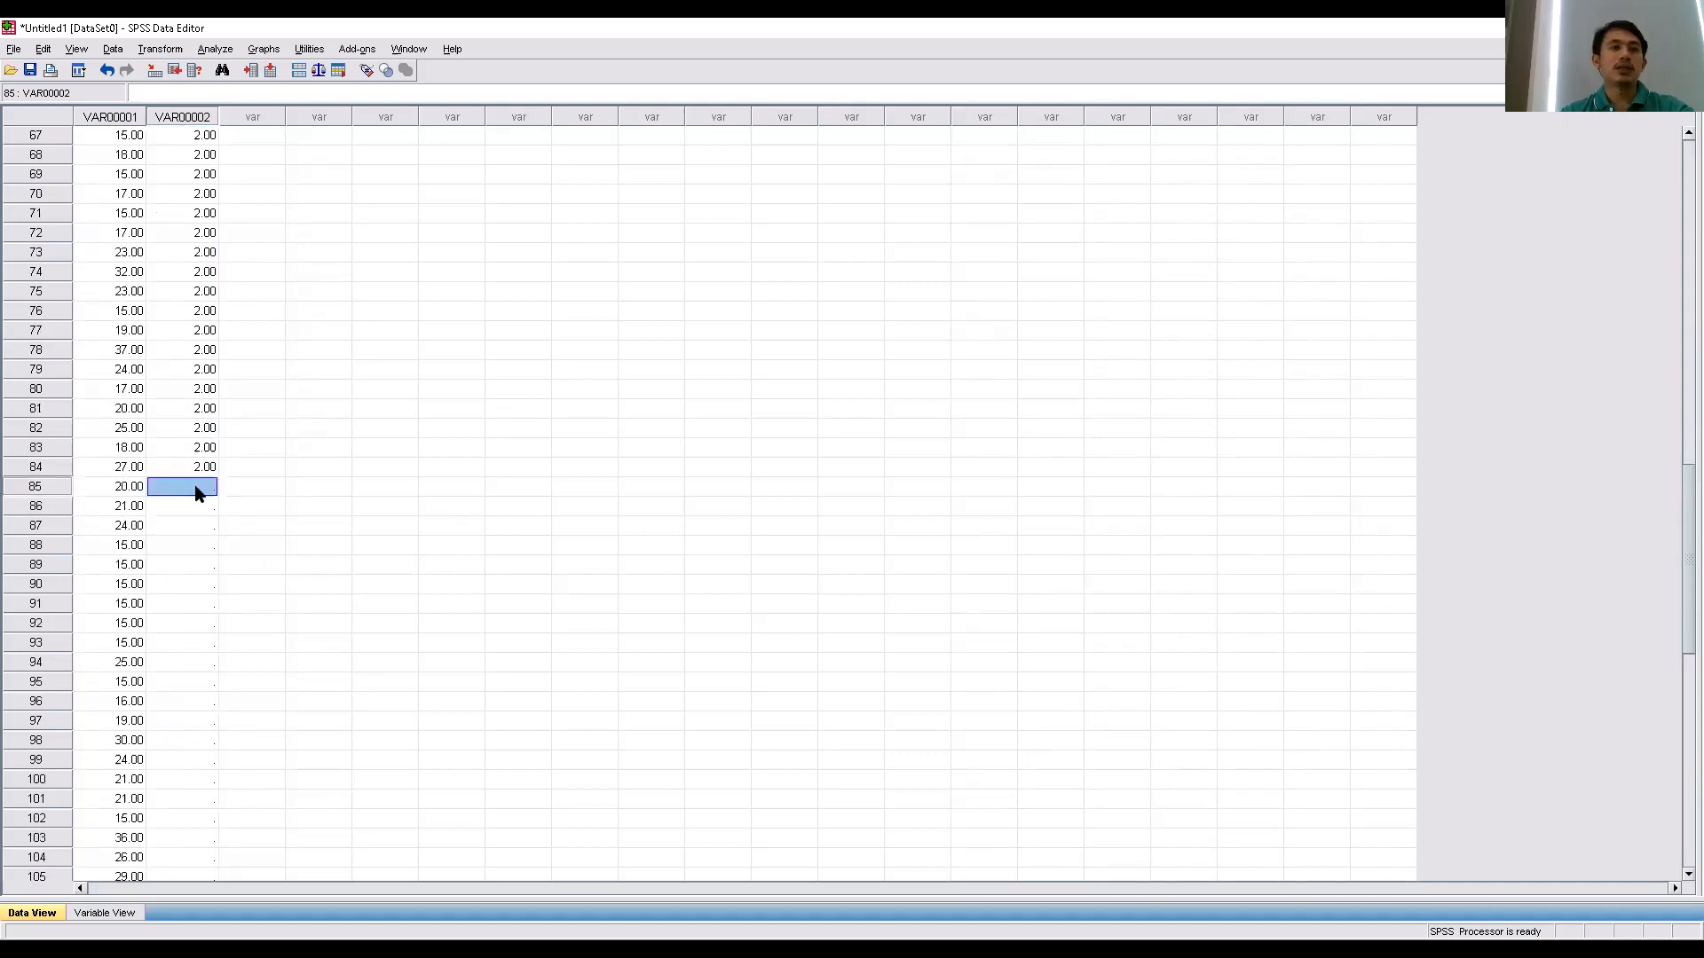
key("ctrl+v")
scroll(195, 488, "down", 4)
left_click(206, 389)
key("ctrl+v")
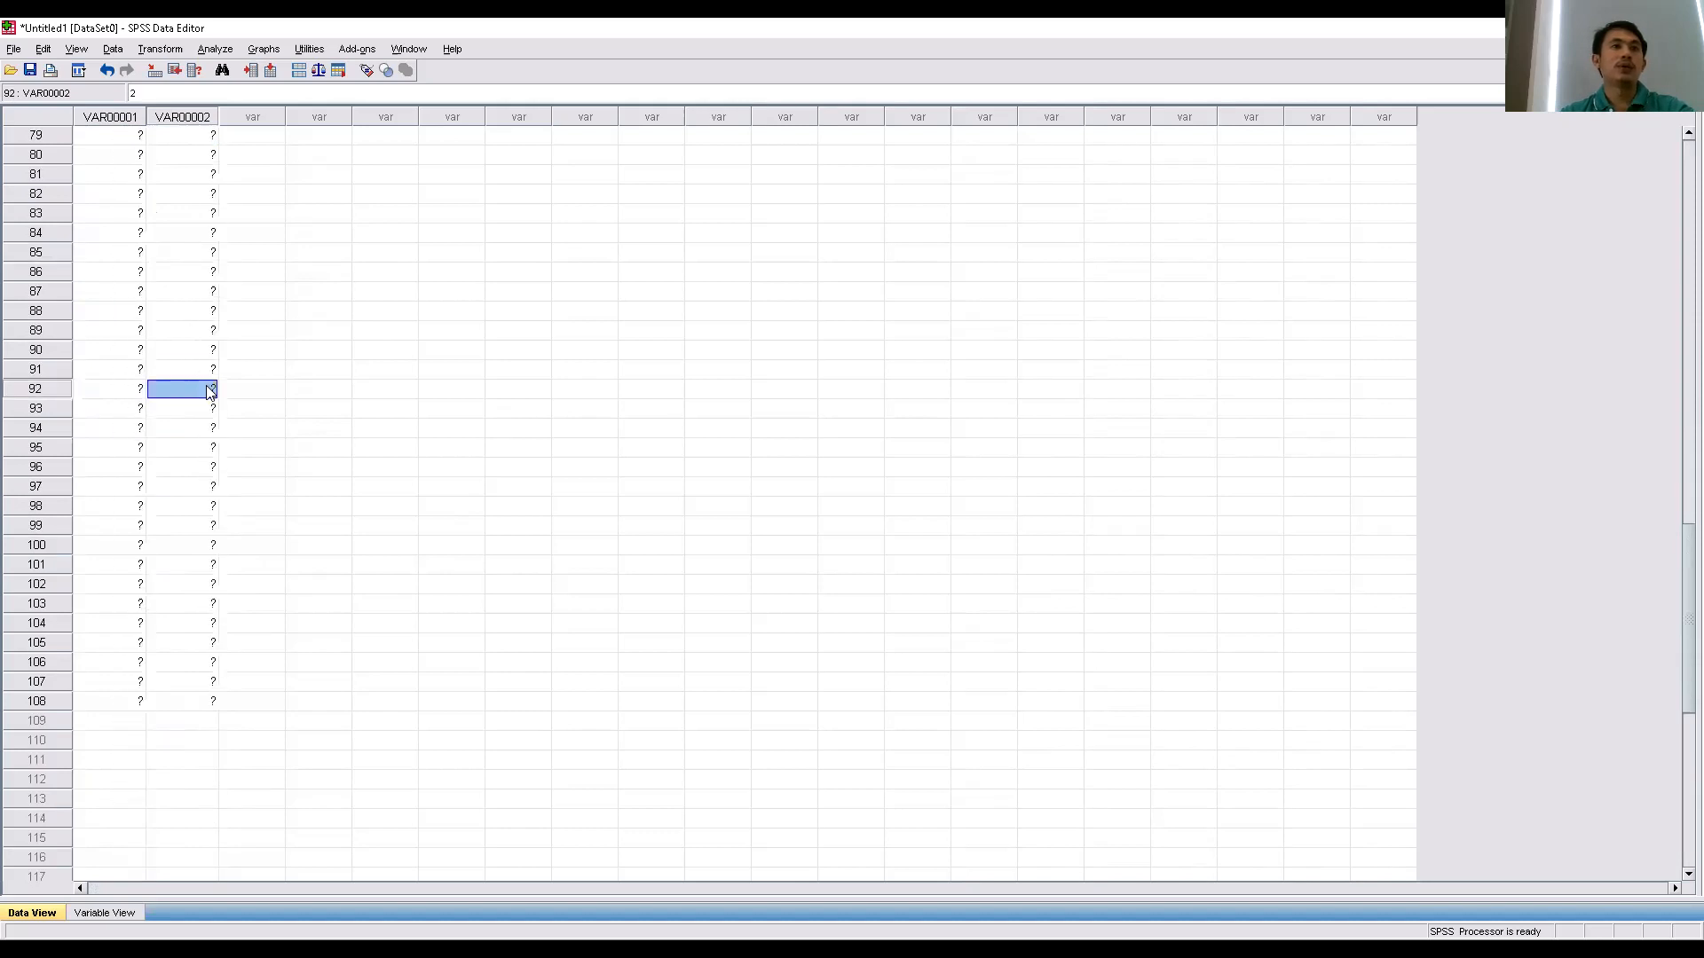
left_click(189, 526)
key("ctrl+v")
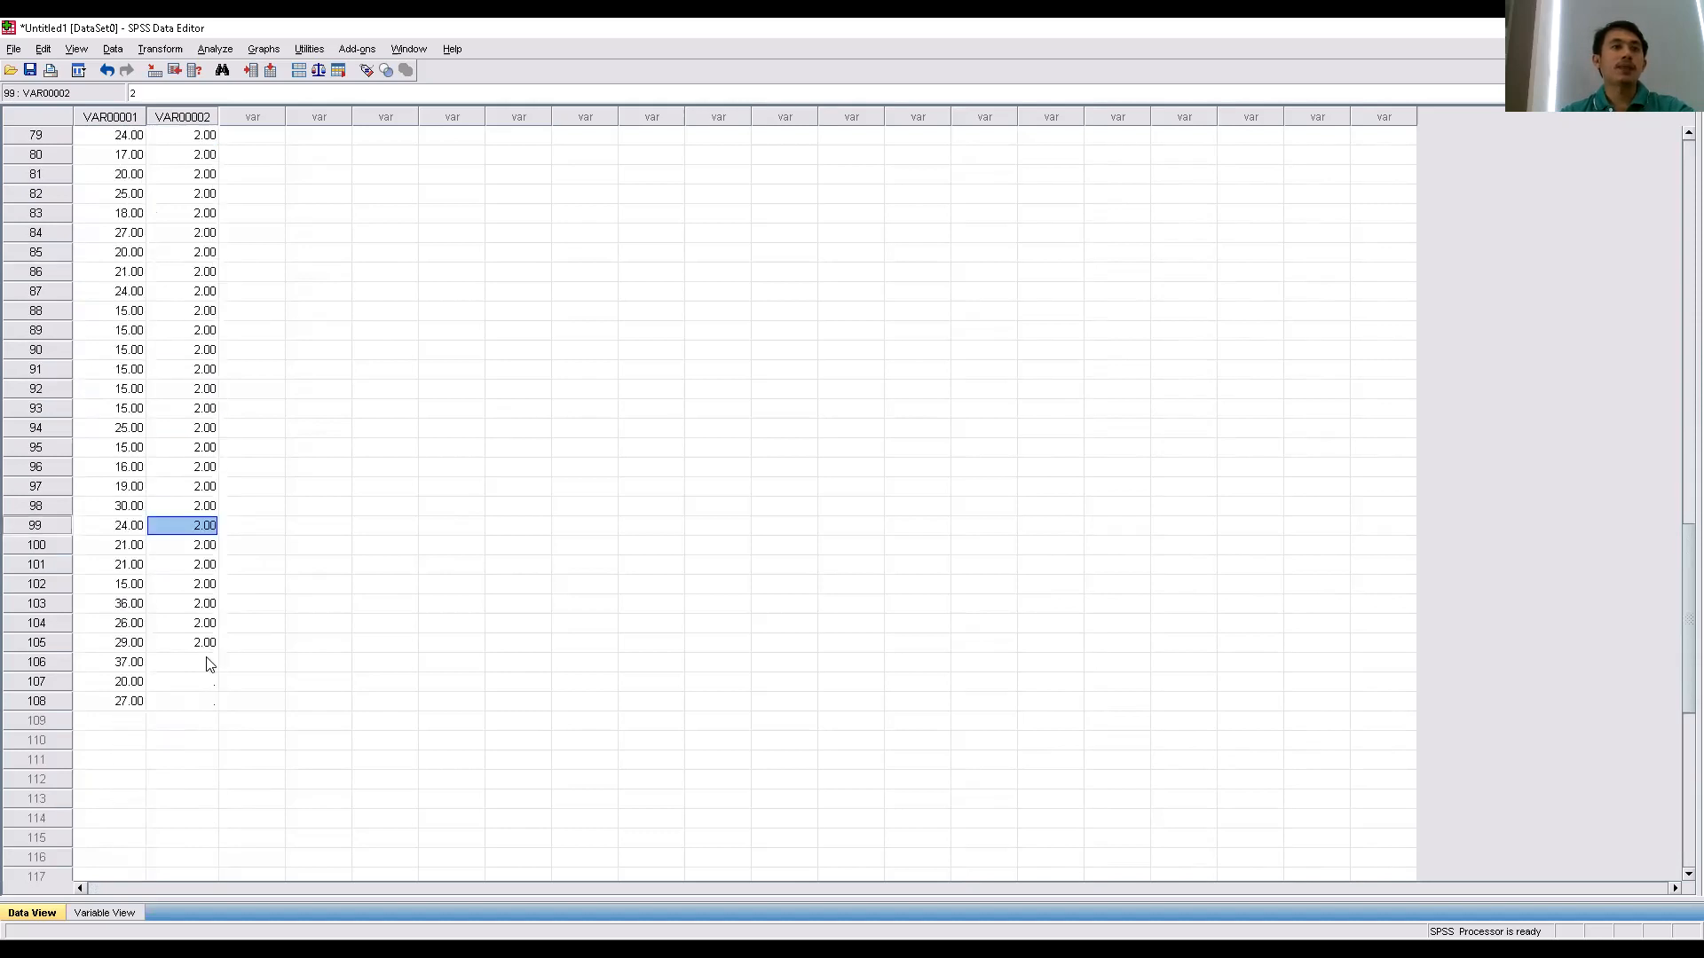
Enter group code 2 in VAR00002 for the remaining rows 106 to 108.
left_click(210, 665)
type("2")
key("Return")
type("2")
key("Return")
scroll(332, 577, "up", 10)
scroll(332, 577, "up", 4)
Rename the variable VAR00001 as NILAI in the variable definitions.
left_click(106, 912)
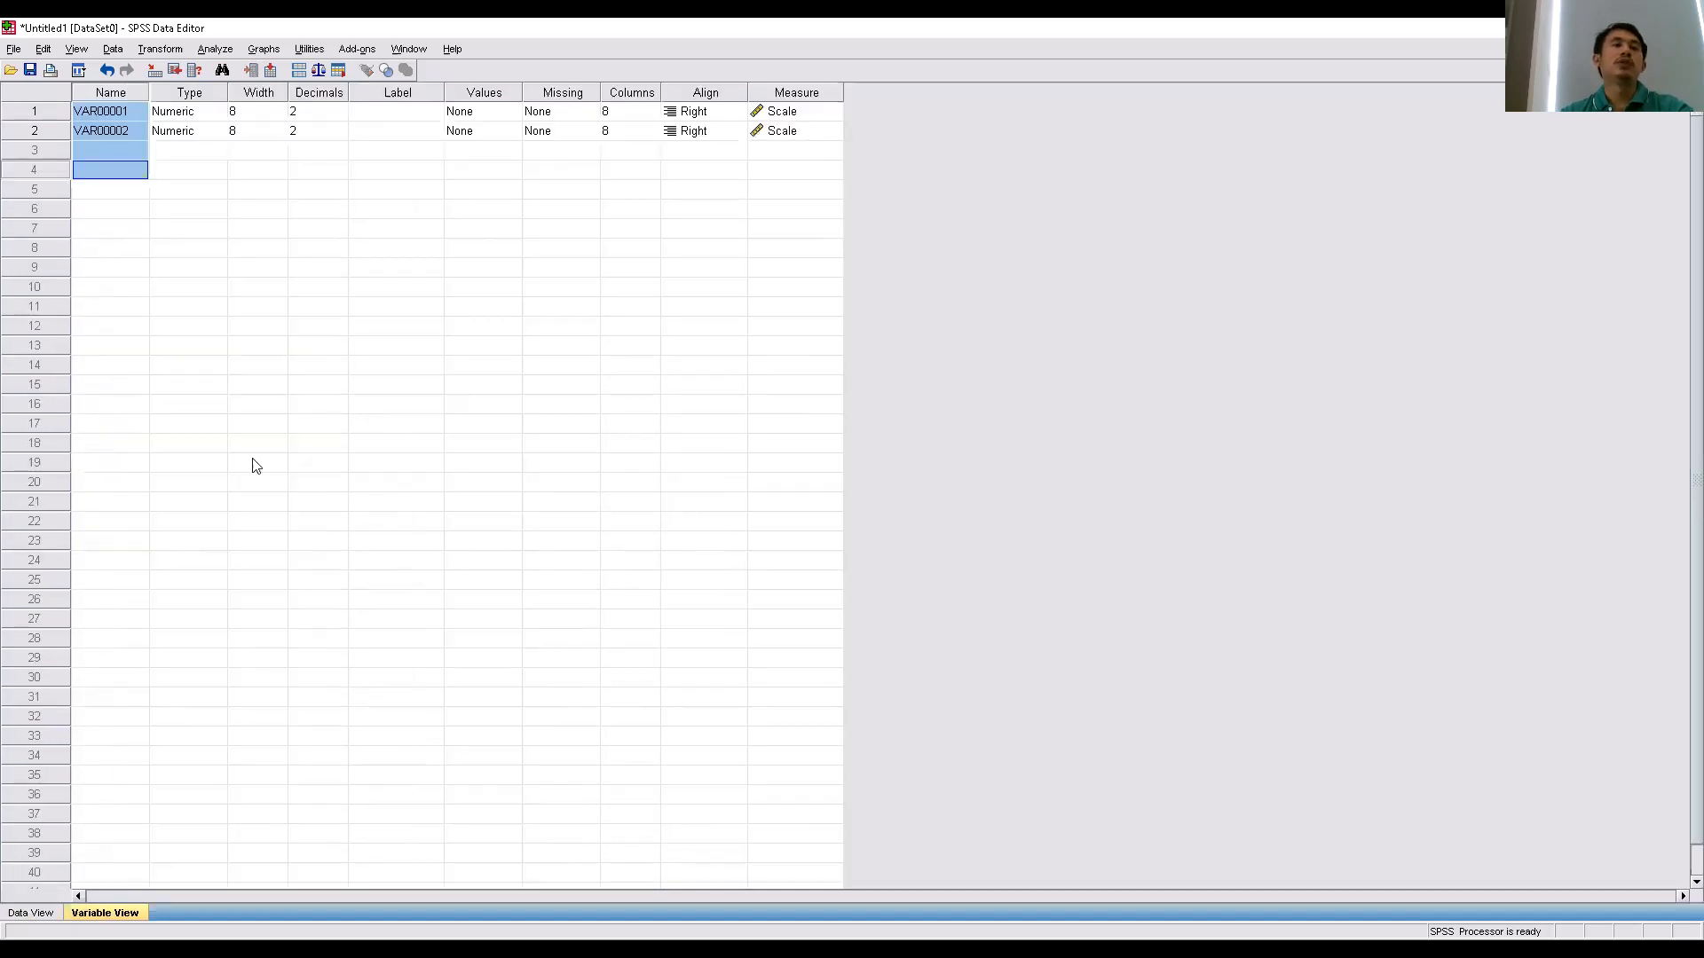
left_click(99, 109)
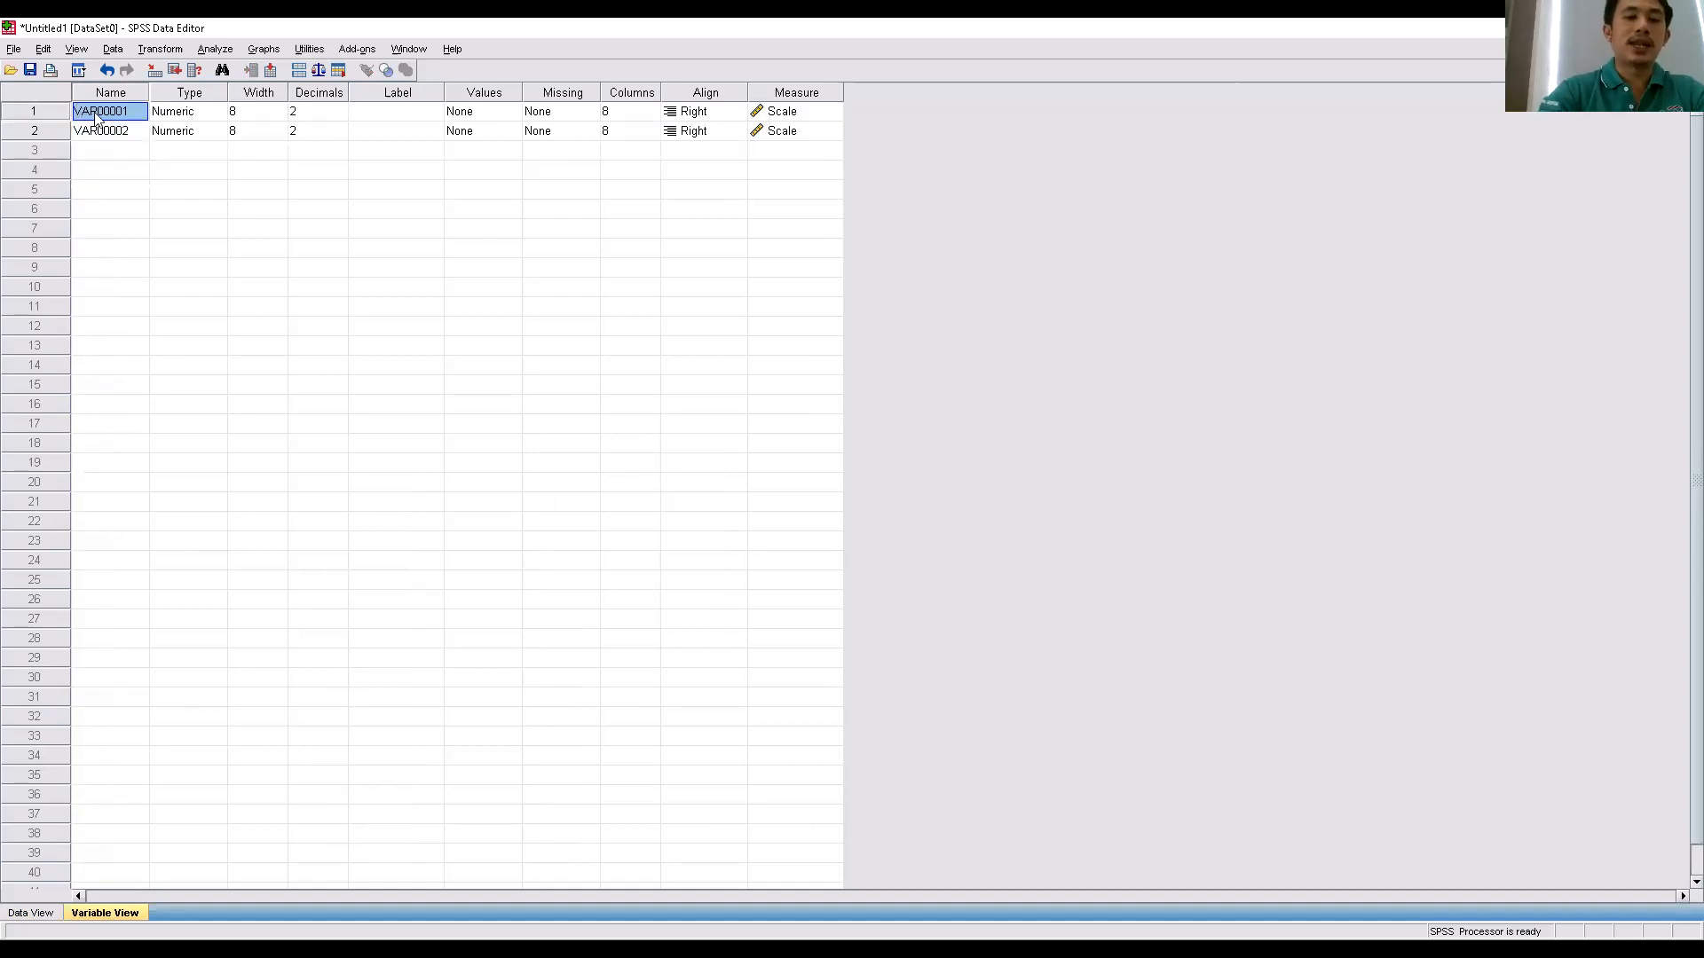
type("N")
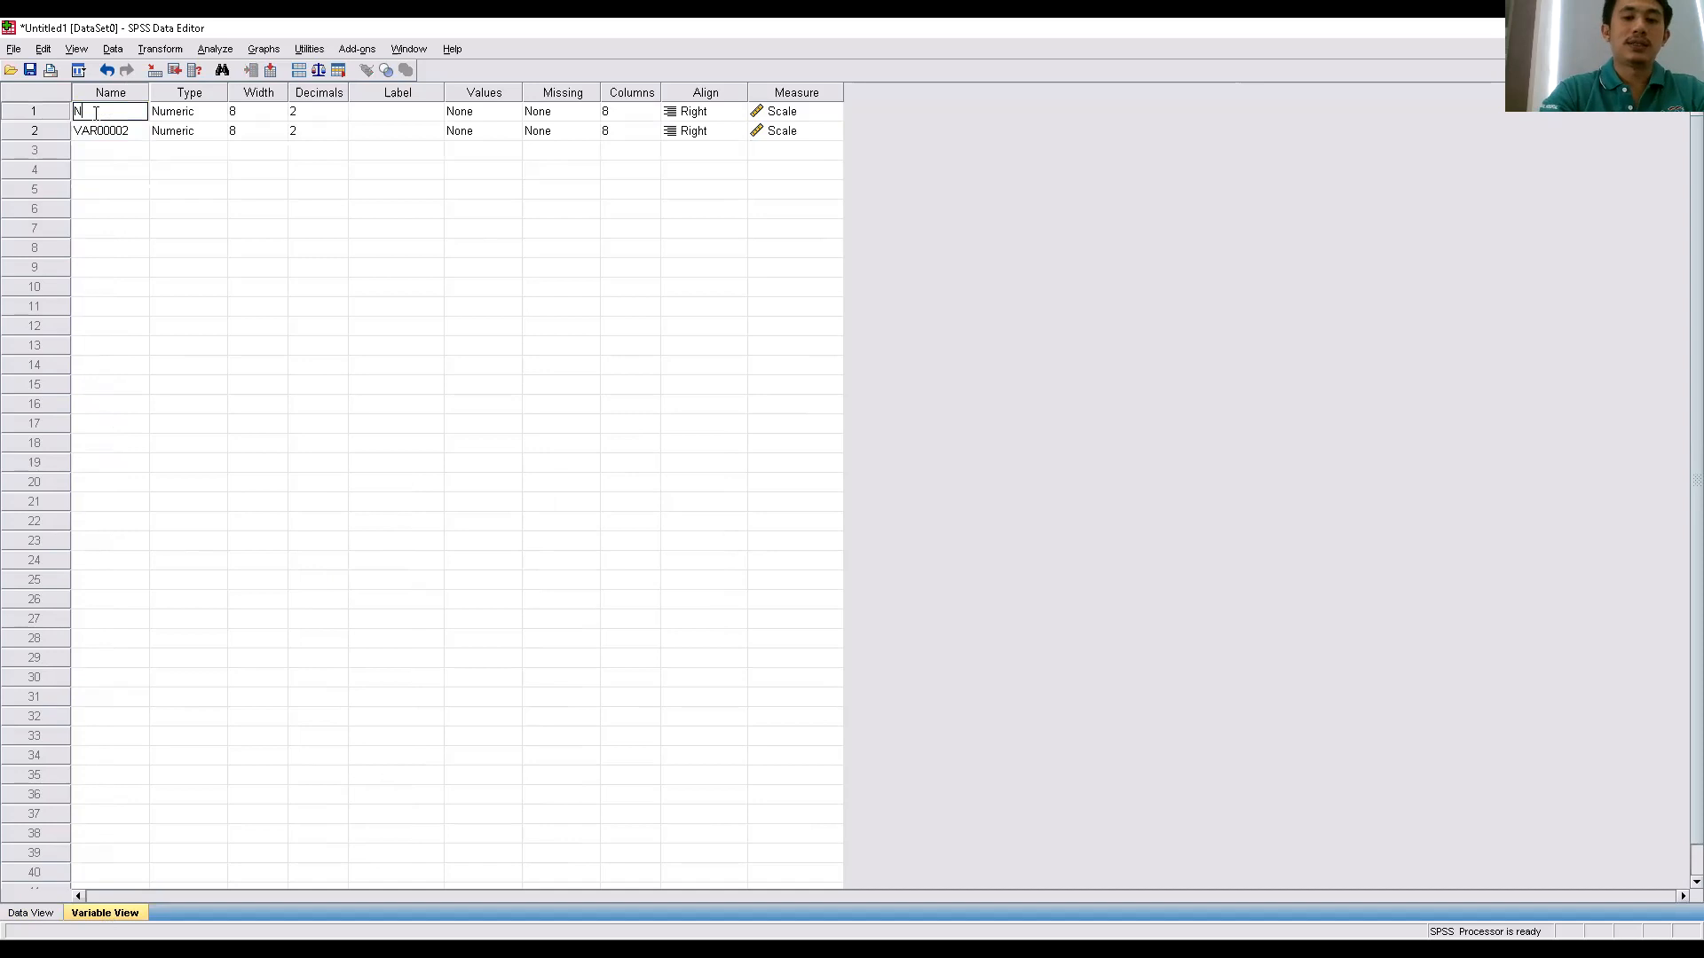
type("ILAI")
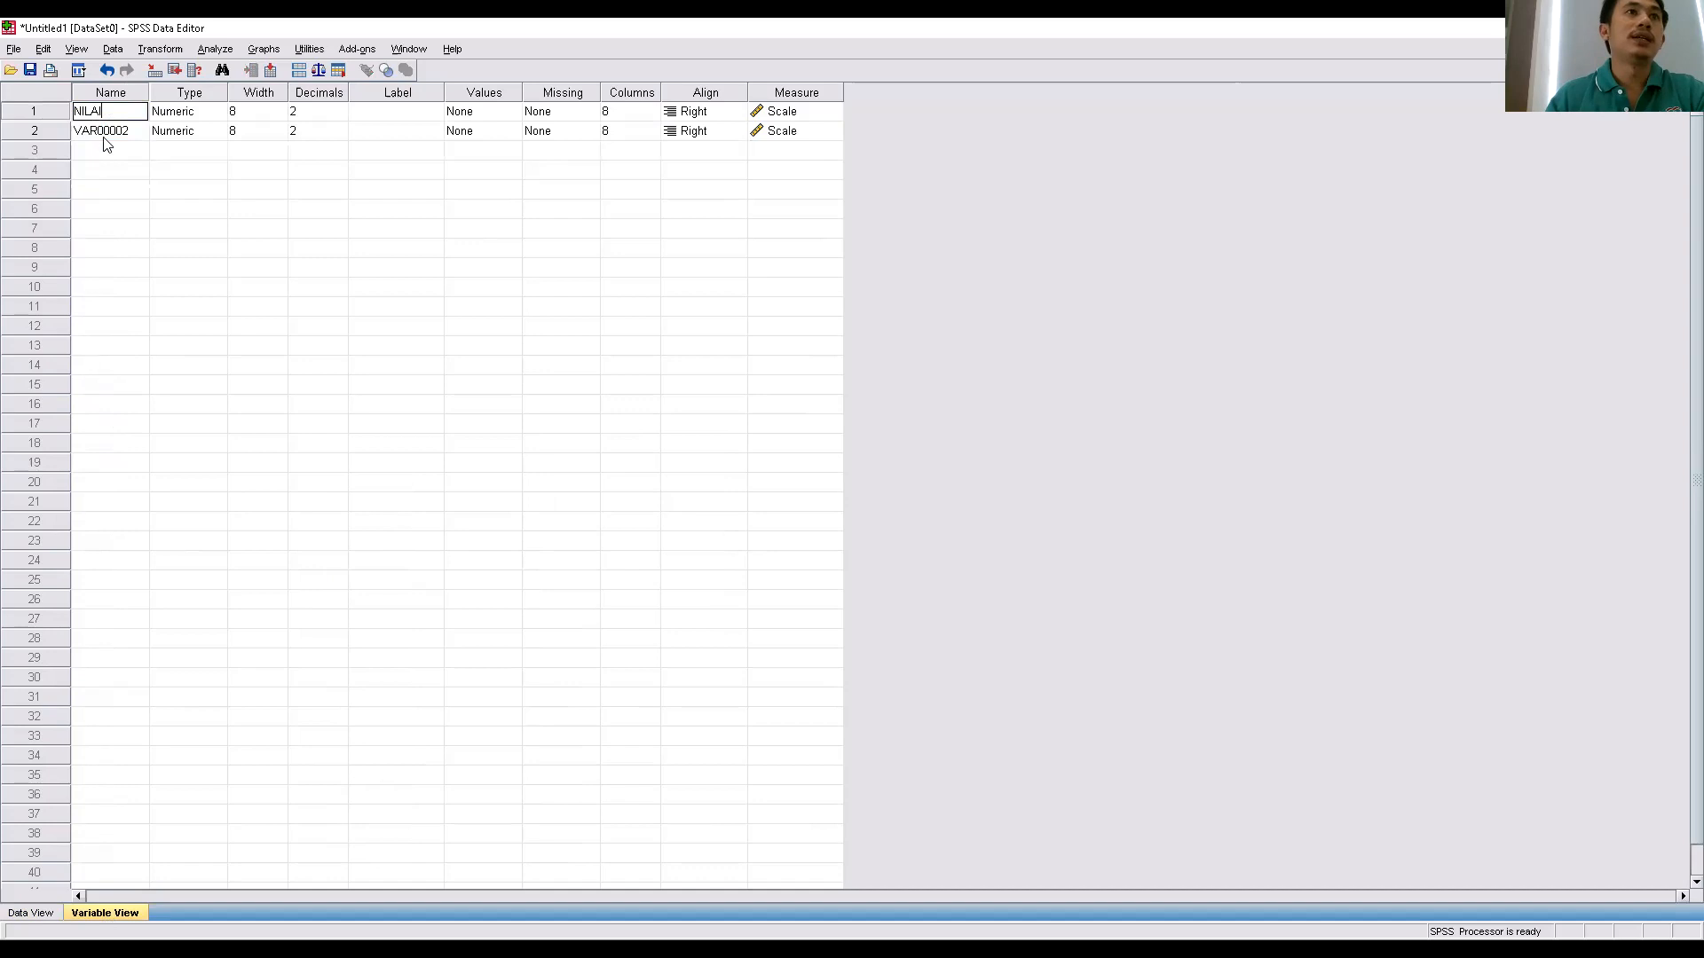
Rename the variable VAR00002 as Kelompok.
left_click(104, 139)
type("KElompo")
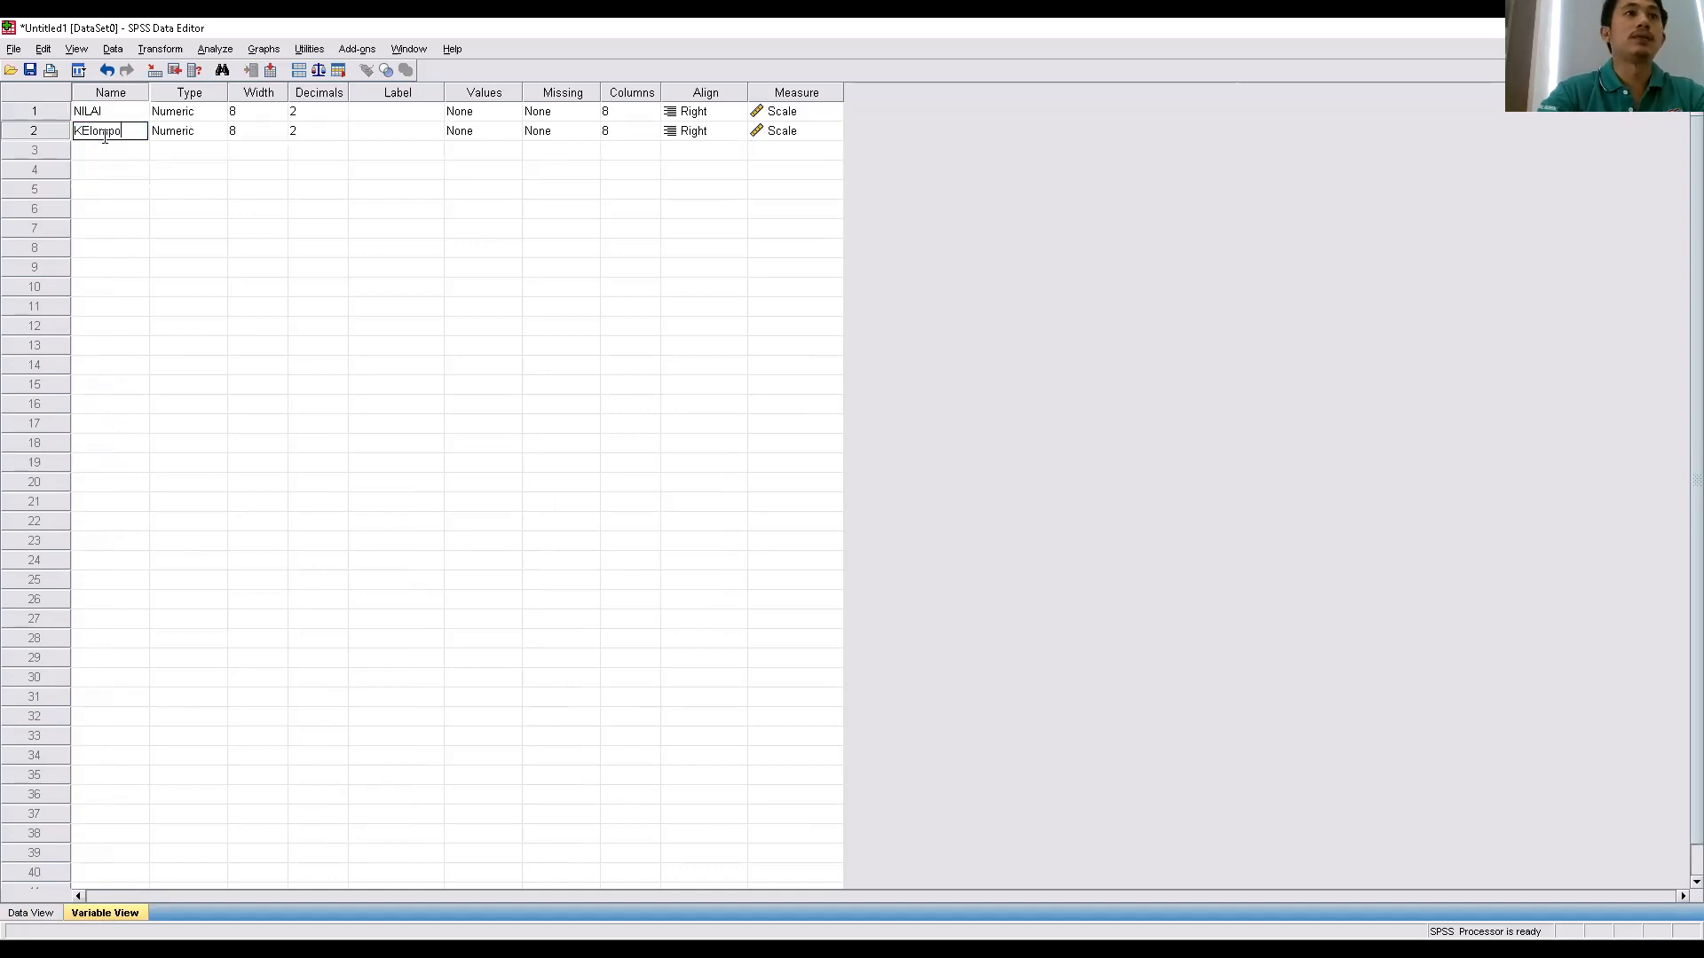
key("BackSpace")
key("BackSpace")
key("BackSpace")
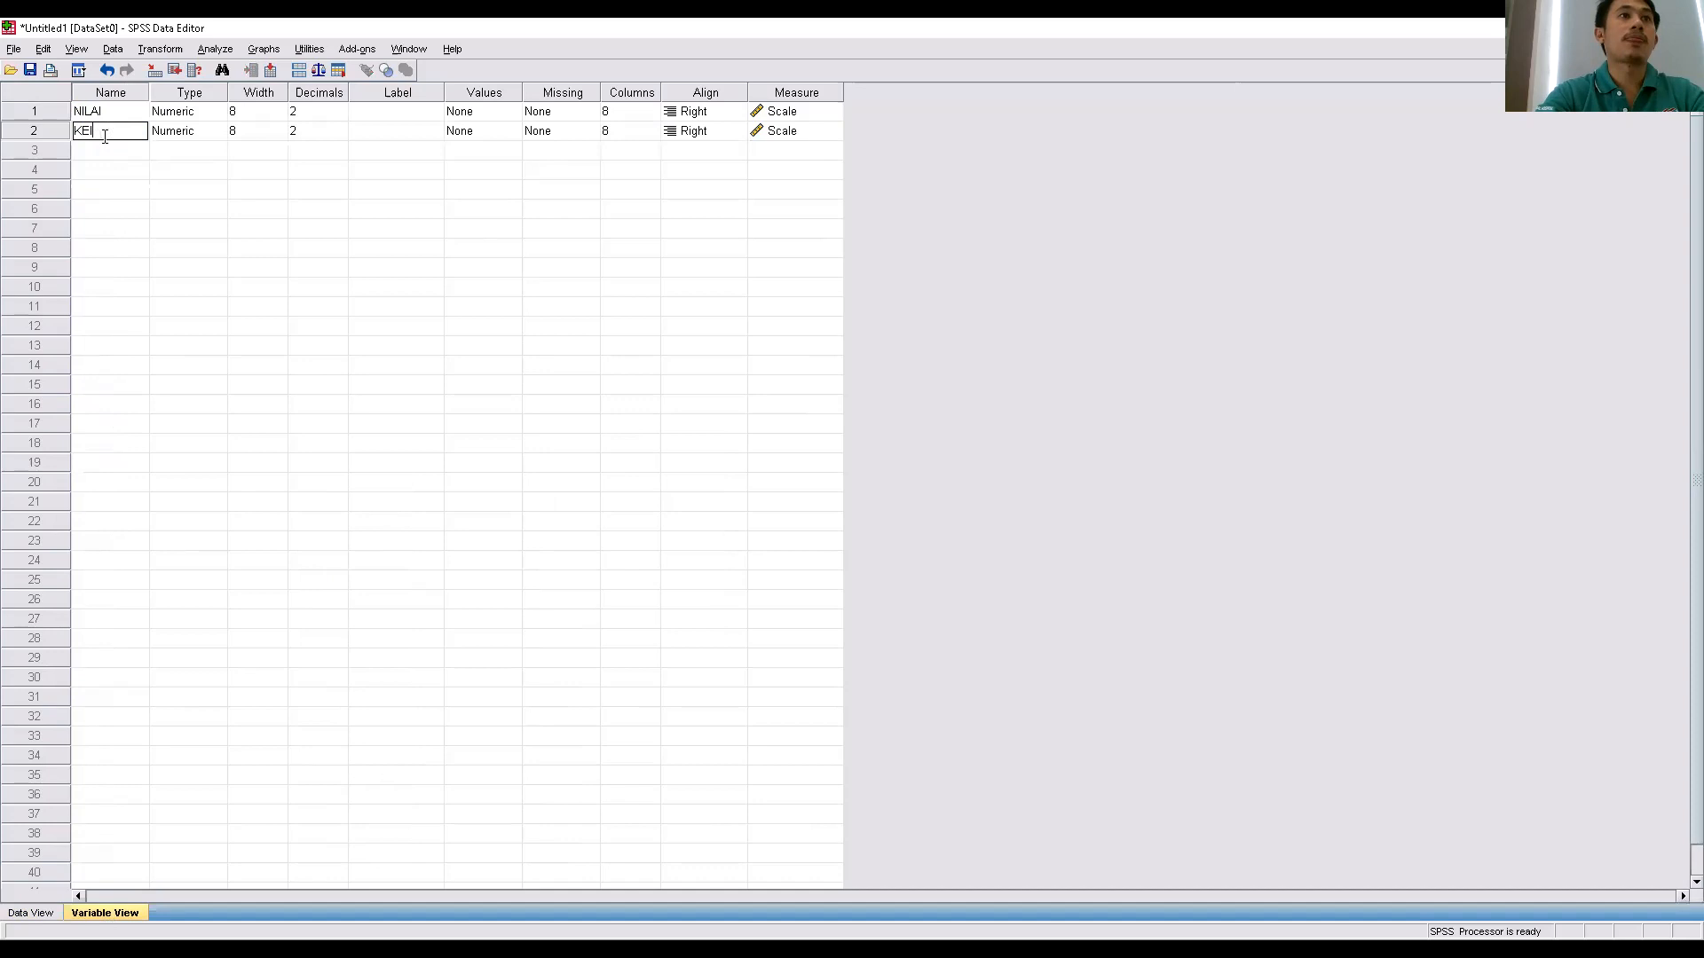
key("BackSpace")
type("elompok")
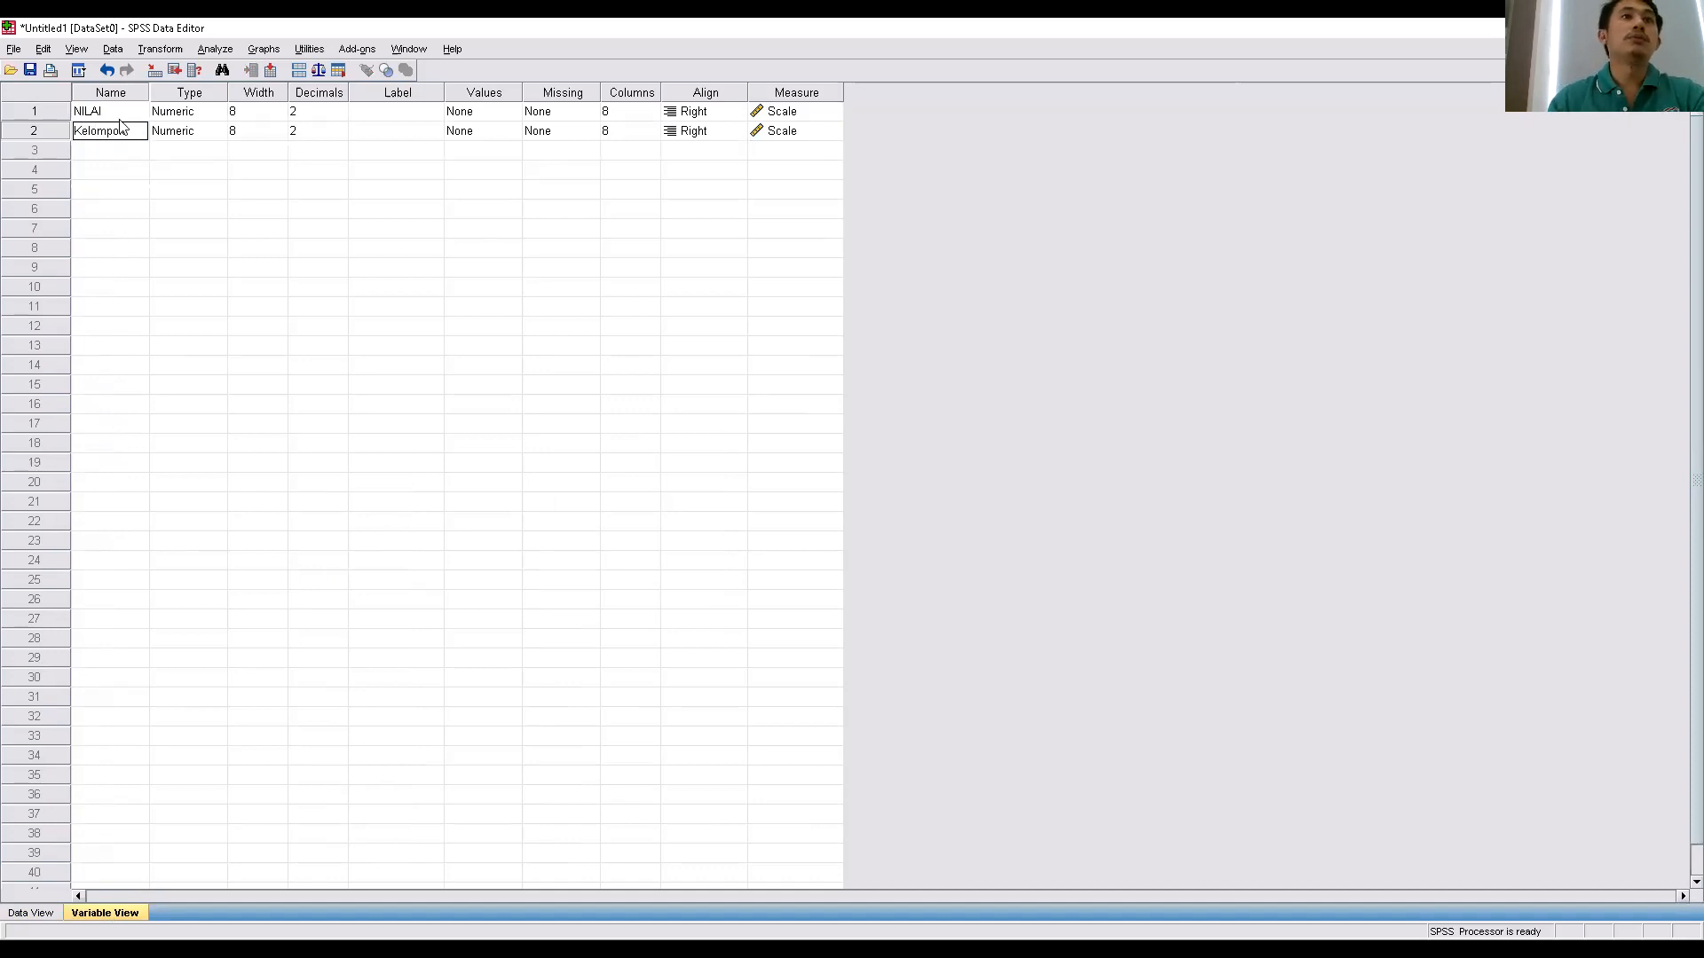
Label the NILAI variable "NILAI KUALITAS ASUHAN" and the Kelompok variable "KELOMPOK".
left_click(420, 116)
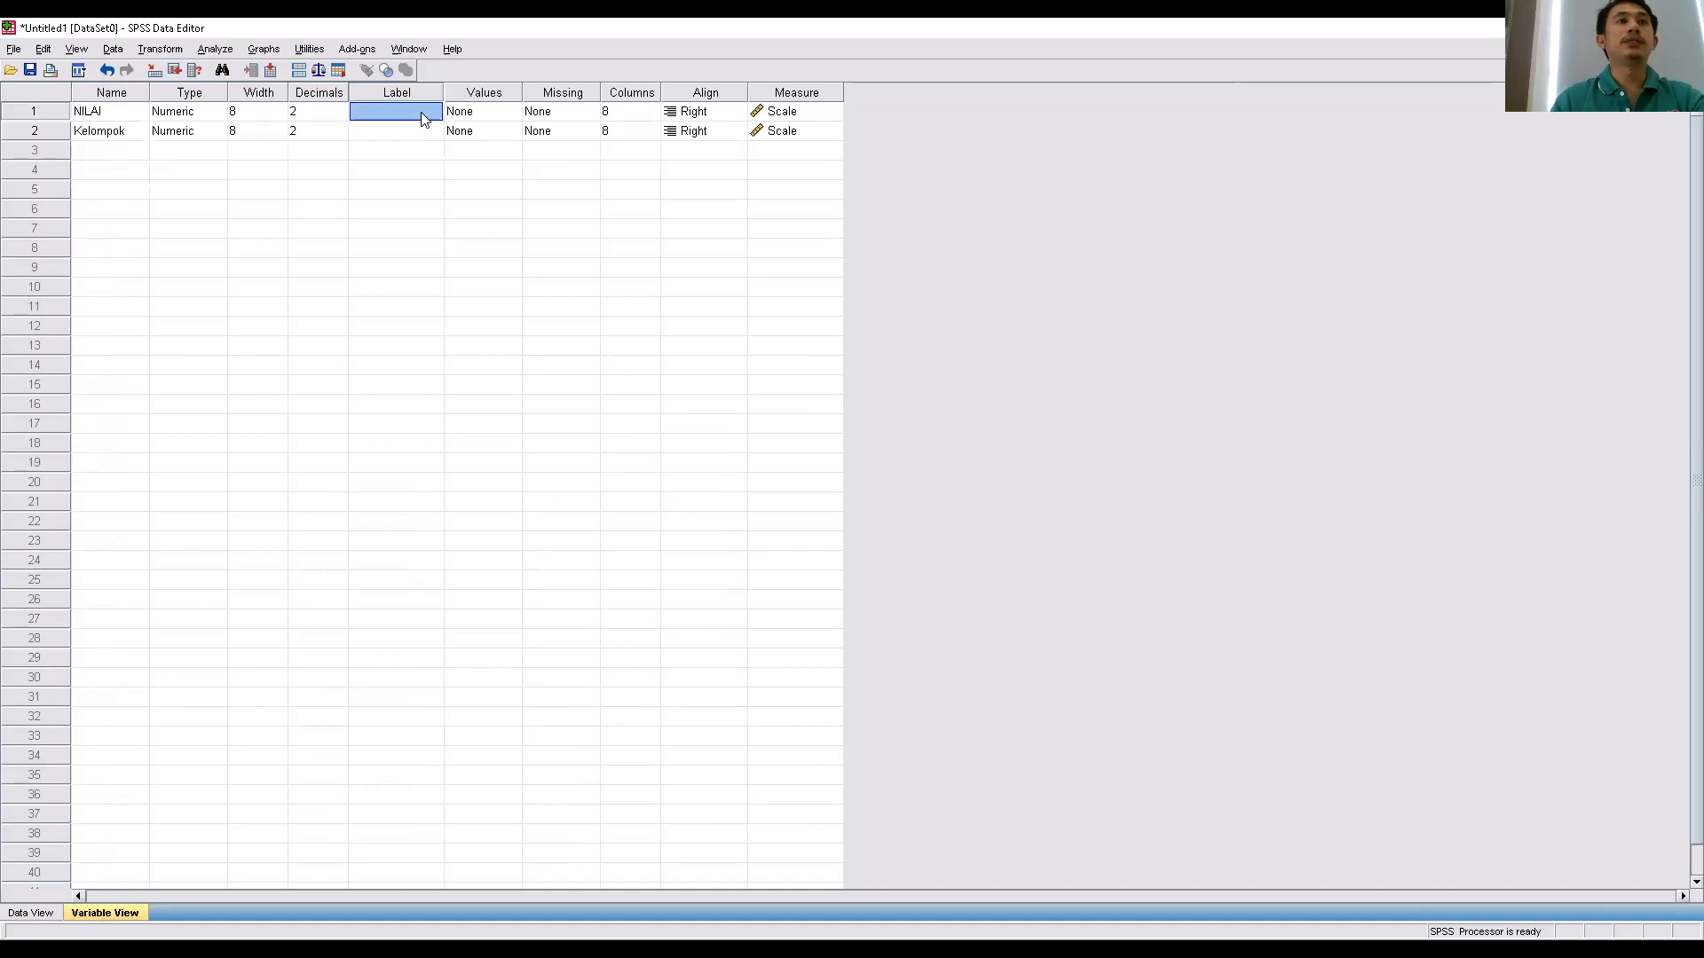
type("NI")
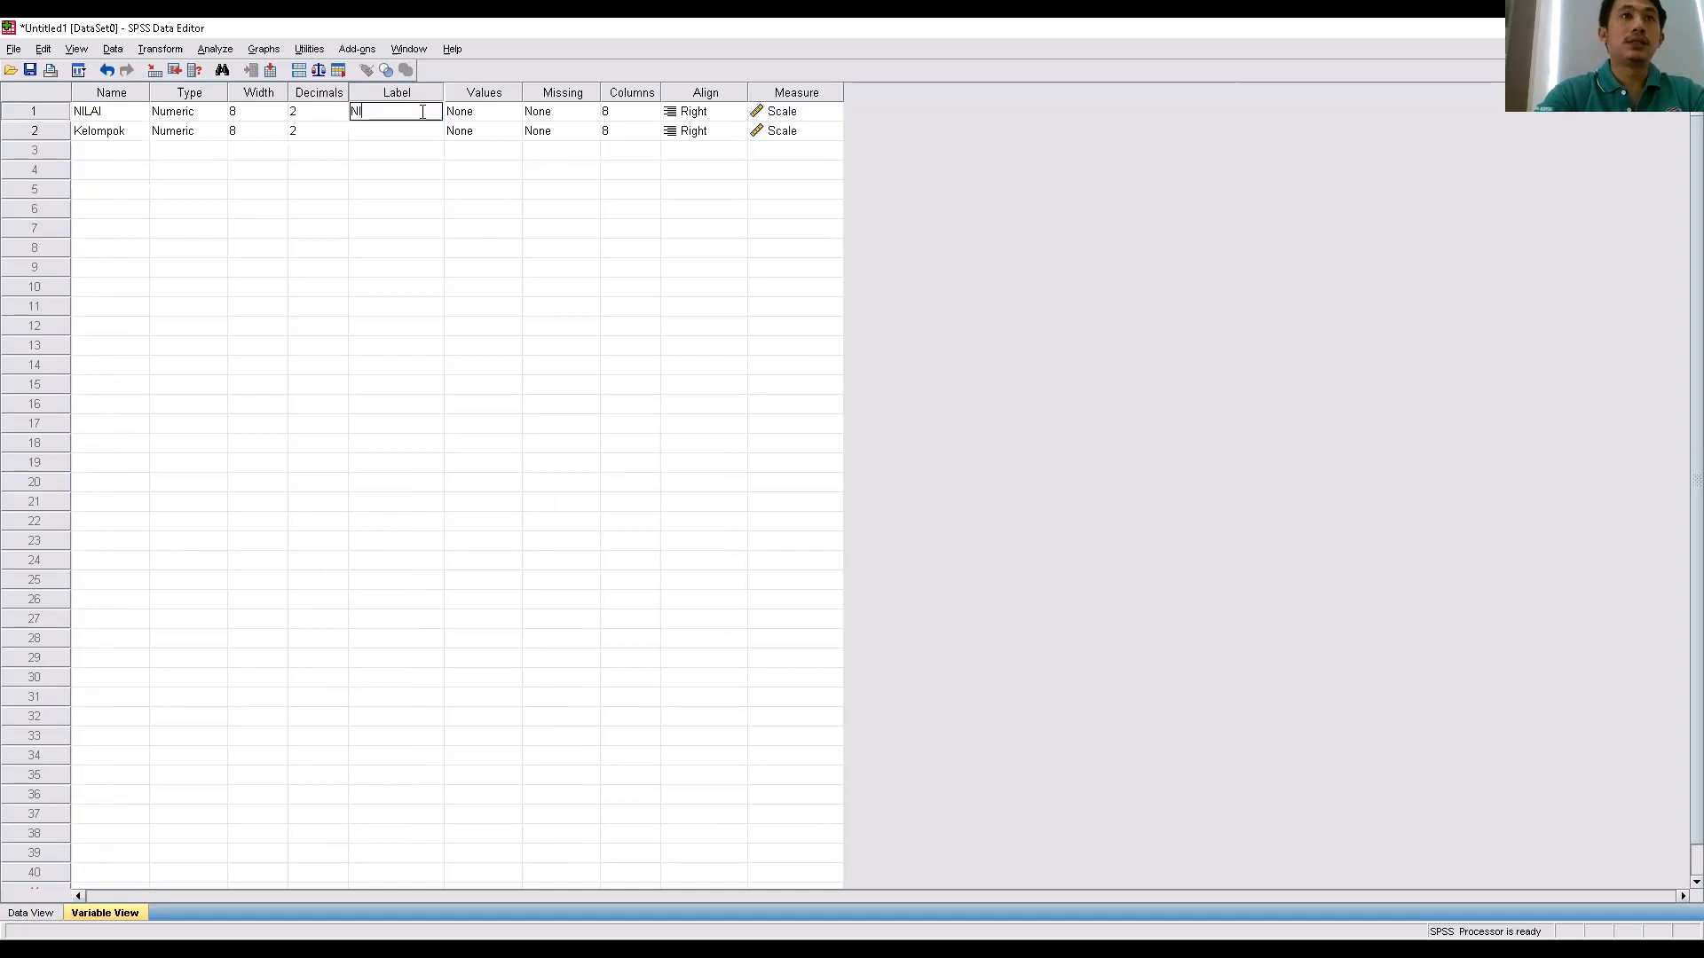
type("LAI K")
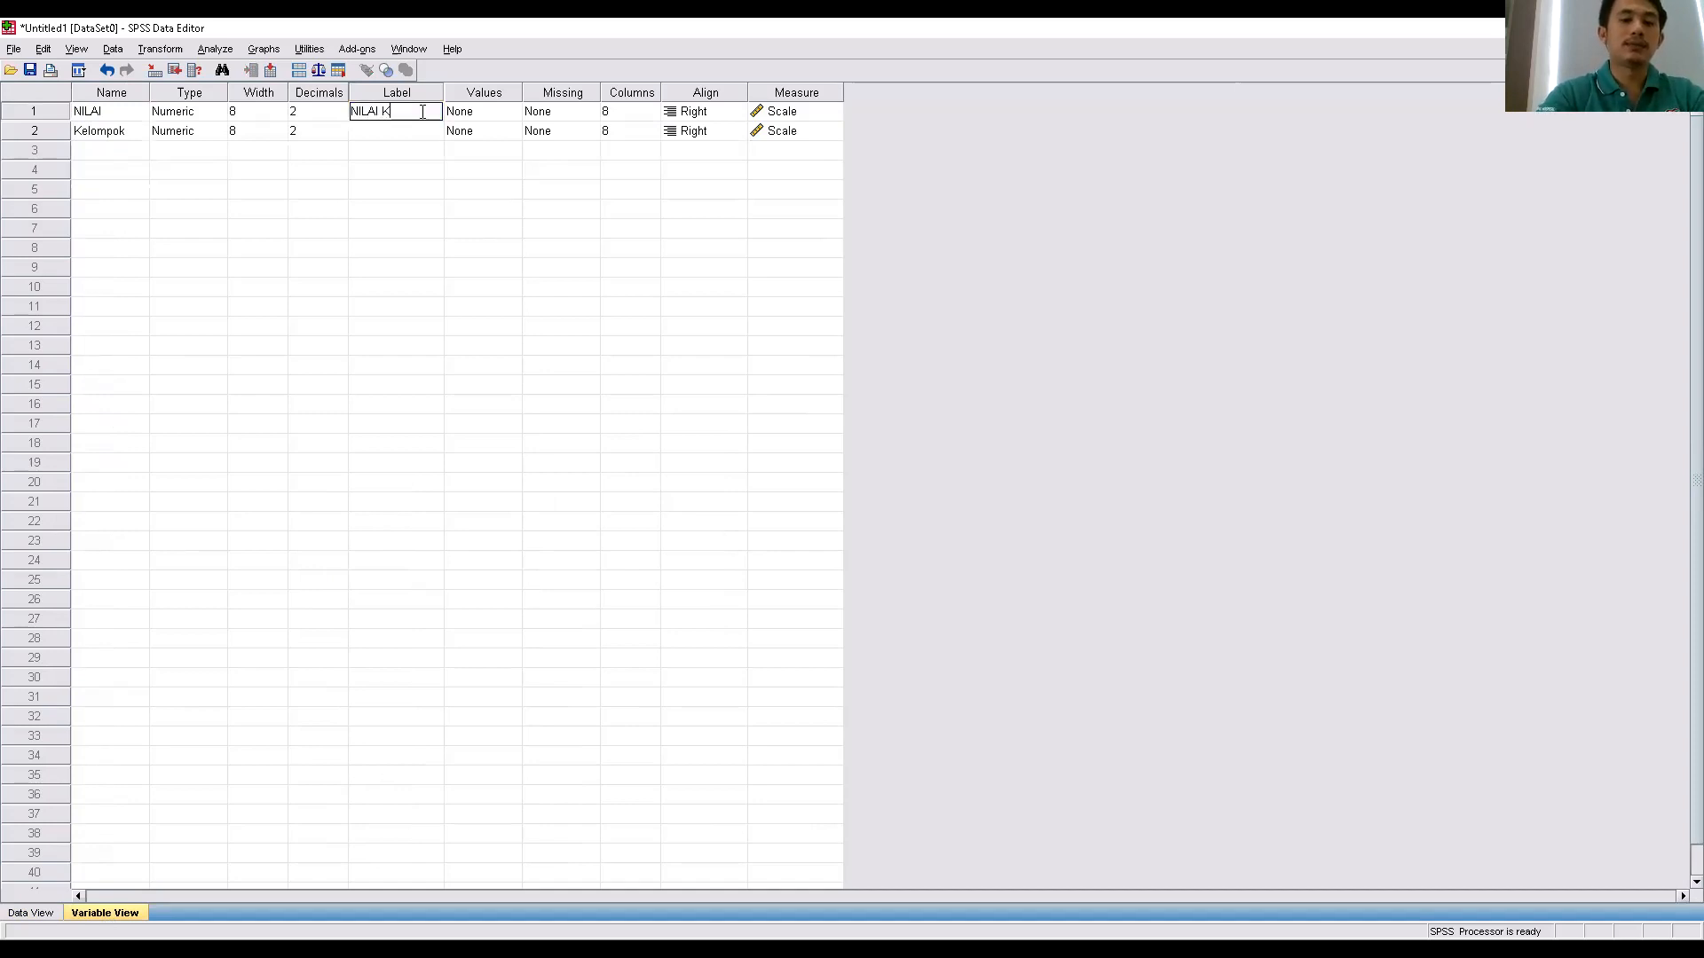
type("UALITAS ASUHAN")
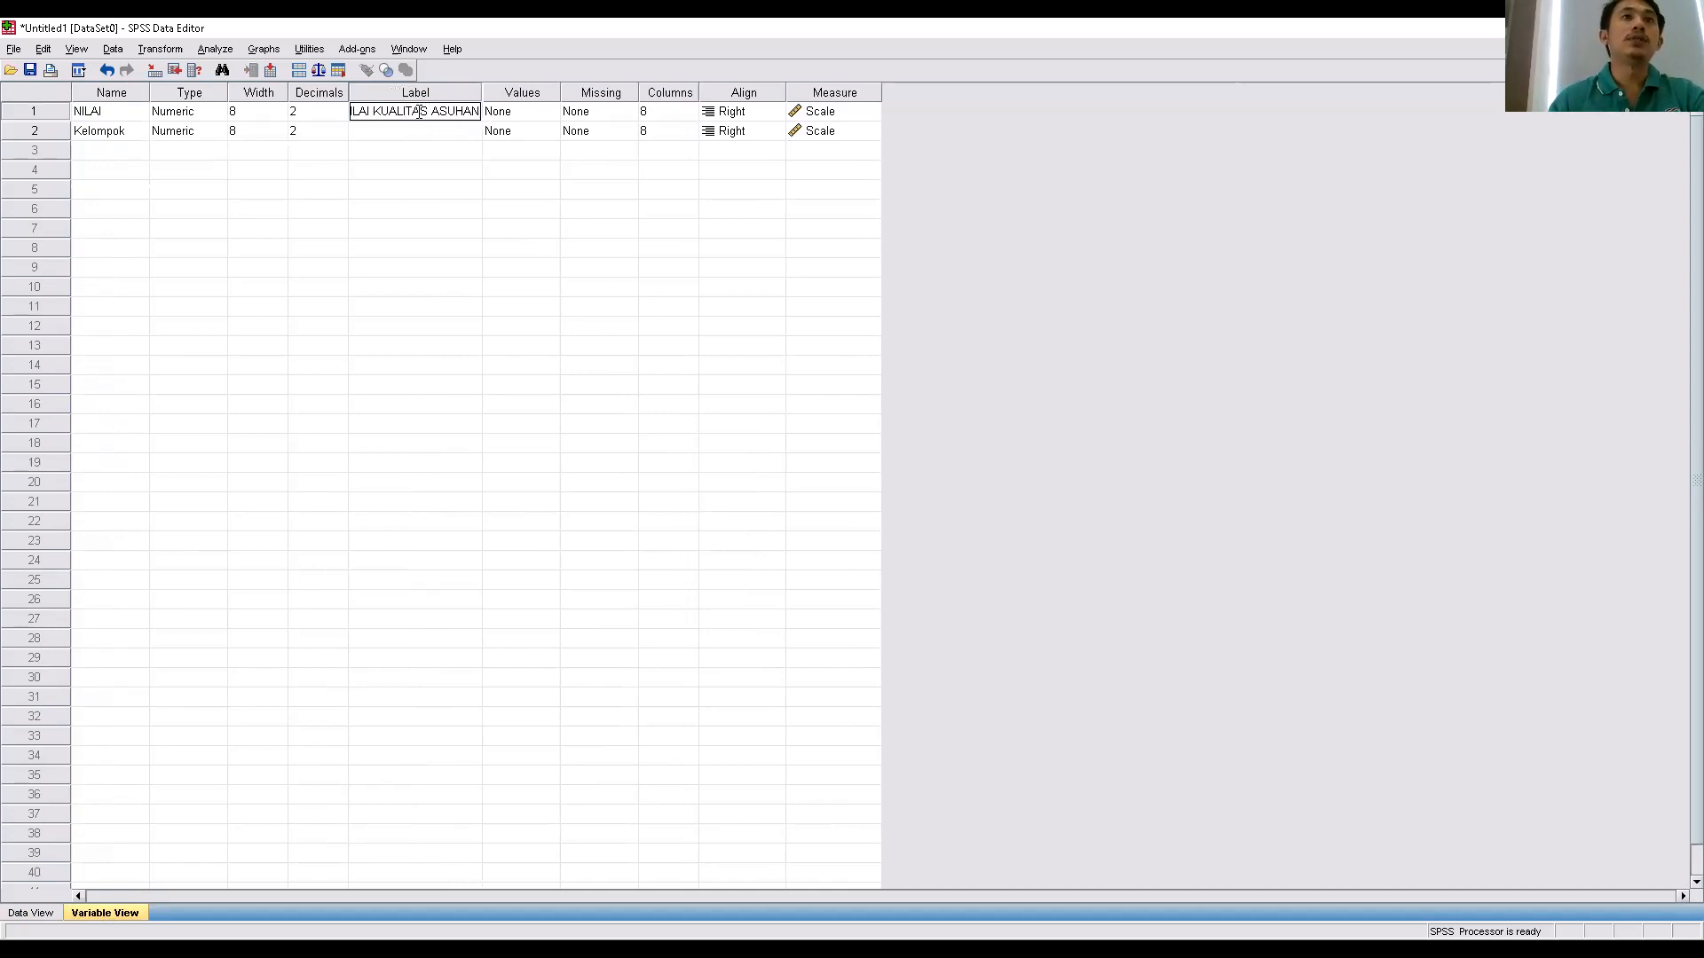
left_click(407, 131)
type("KELOMP")
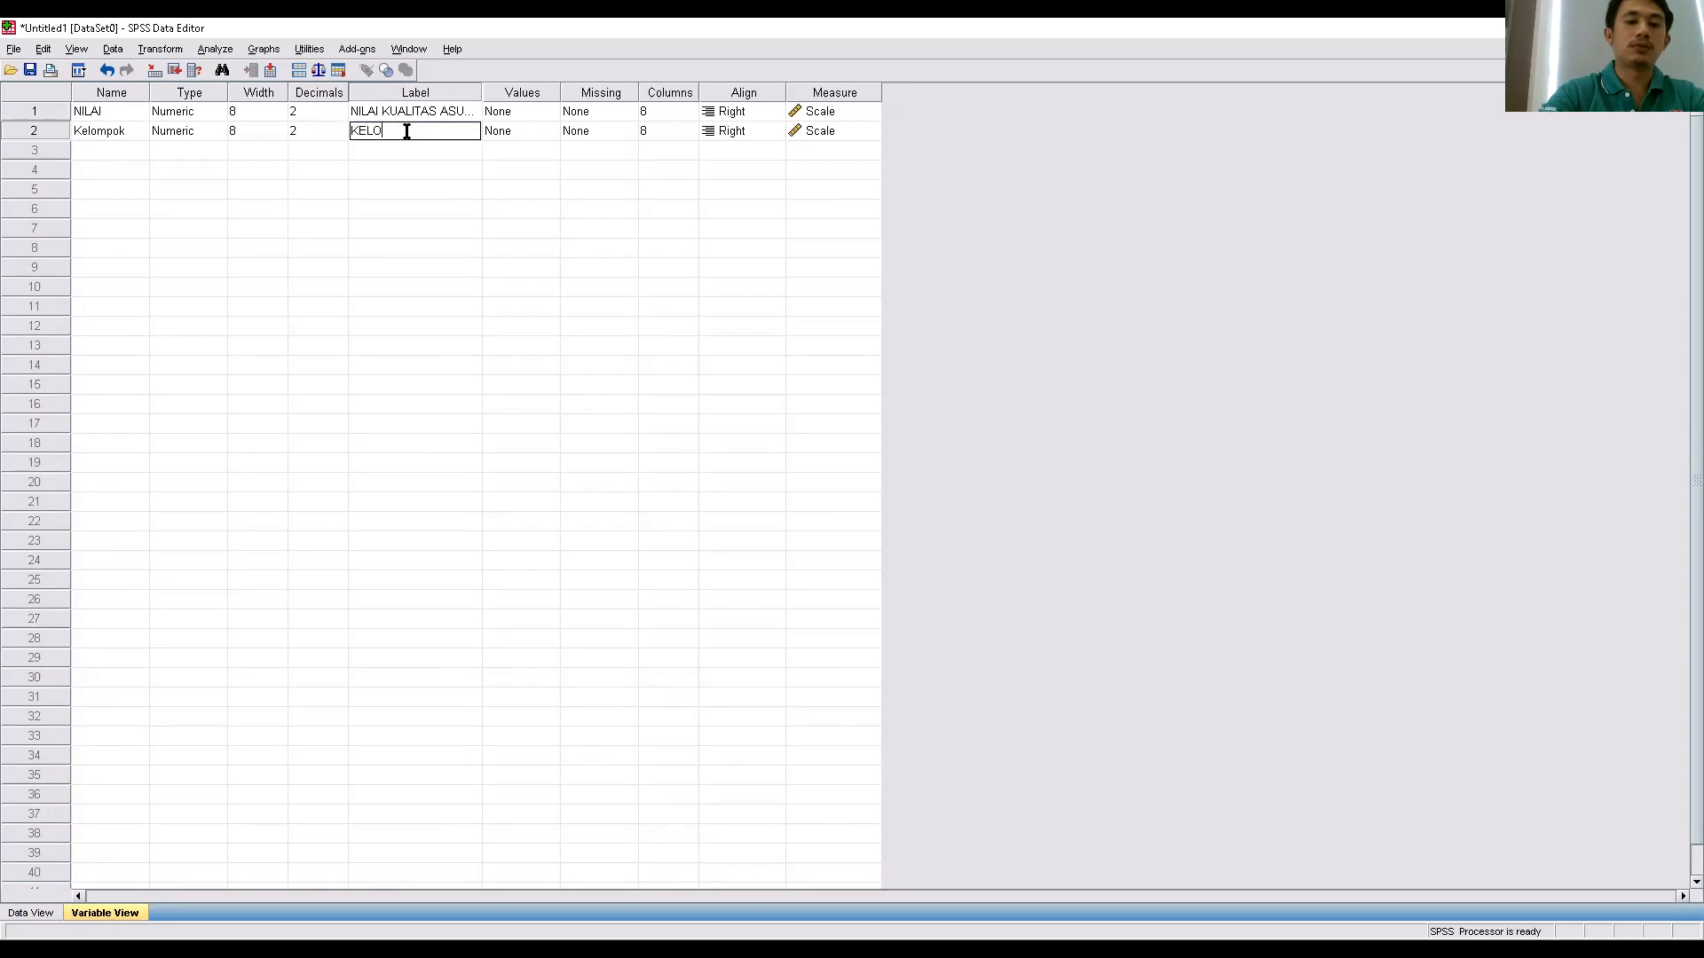
left_click(393, 232)
Set the decimals of both NILAI and Kelompok to 0 and review the values in the data sheet.
left_click(286, 133)
left_click(336, 115)
left_click(339, 117)
left_click(339, 118)
left_click(339, 131)
left_click(341, 136)
left_click(341, 136)
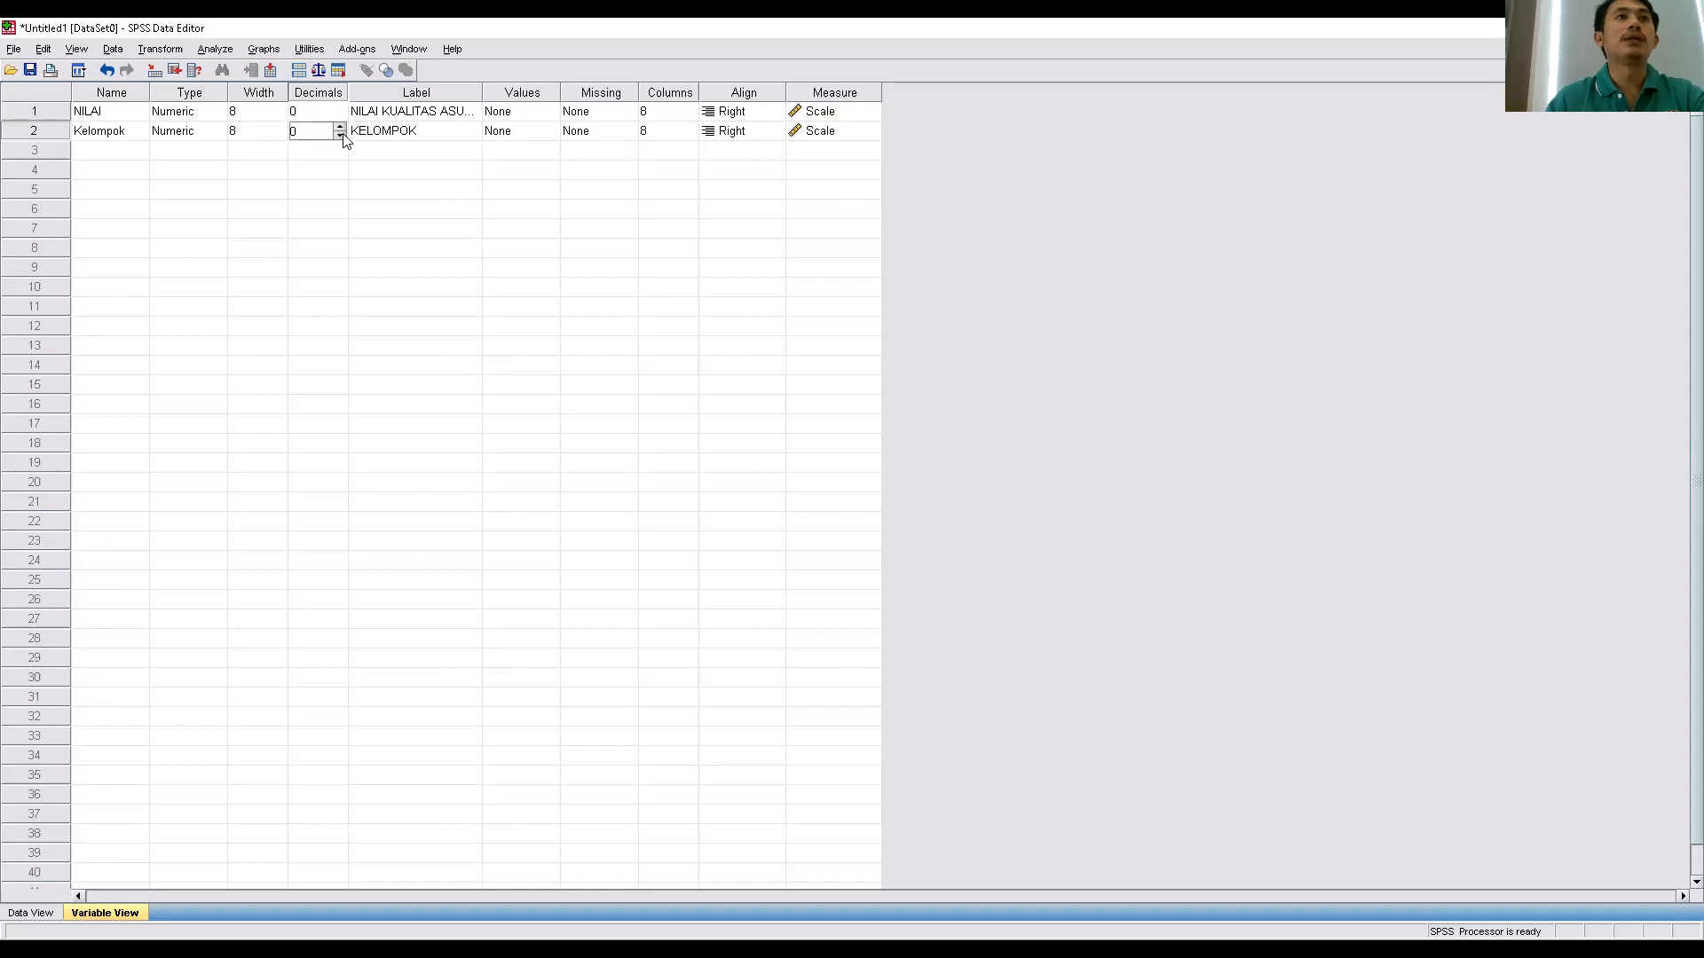
left_click(37, 907)
scroll(178, 311, "down", 6)
scroll(161, 314, "up", 18)
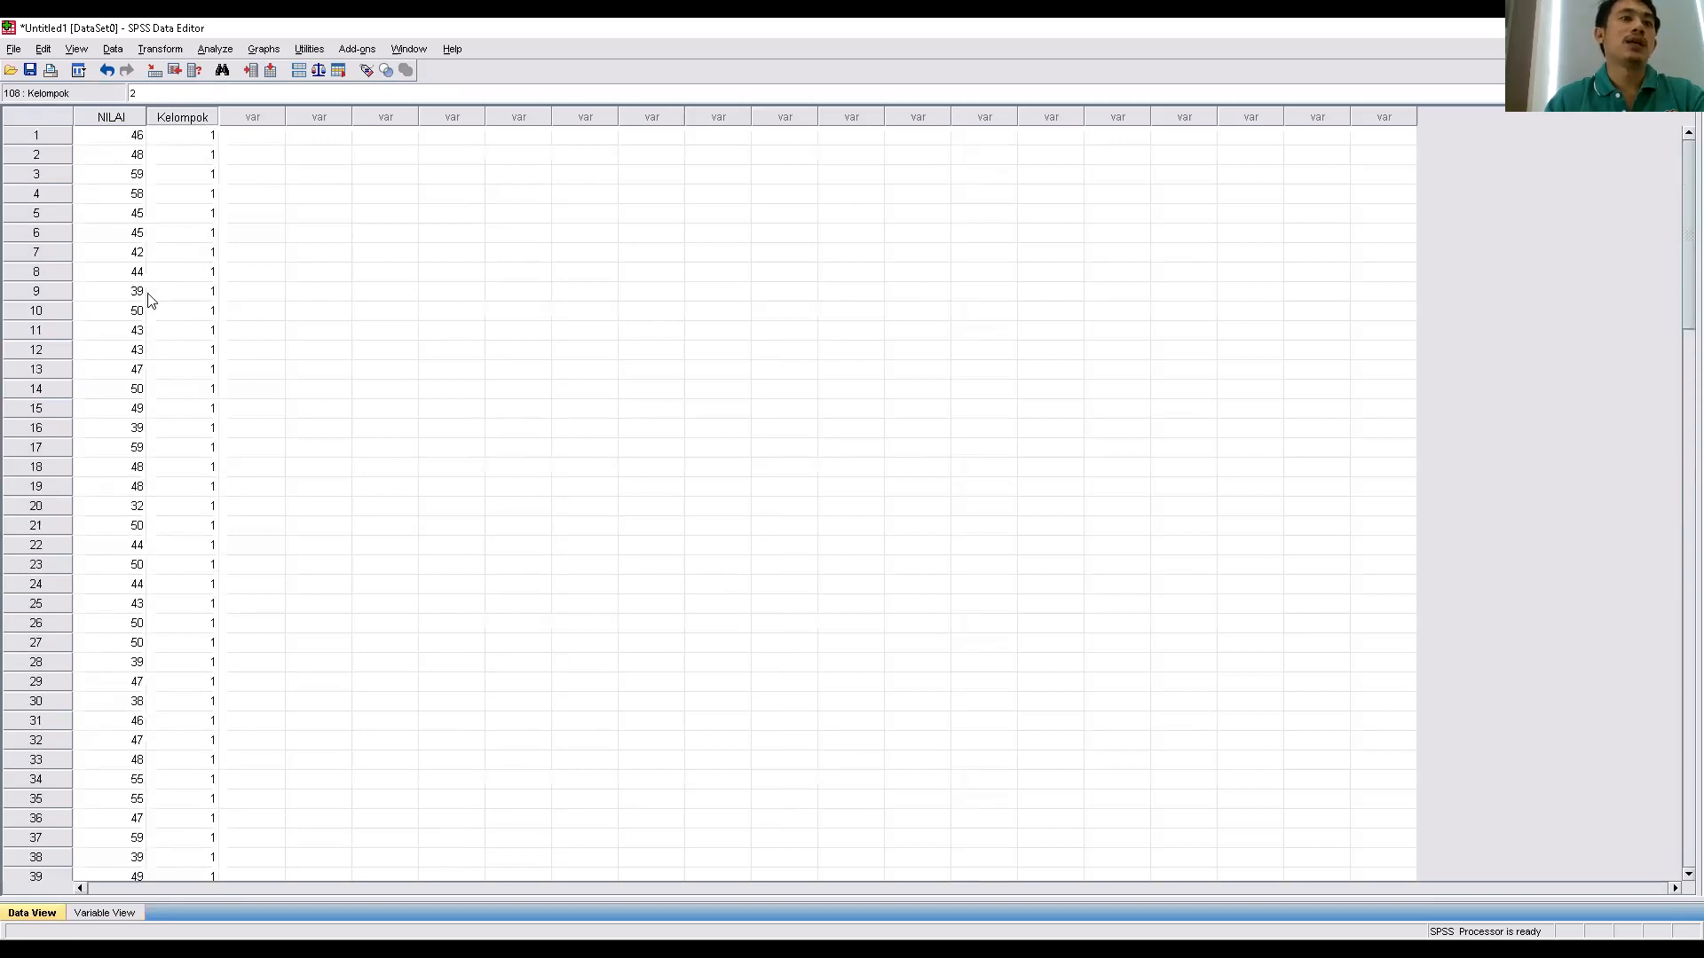
Add the value label "KELOMPOK INTERVENSI" for value 1 of the Kelompok variable.
left_click(110, 914)
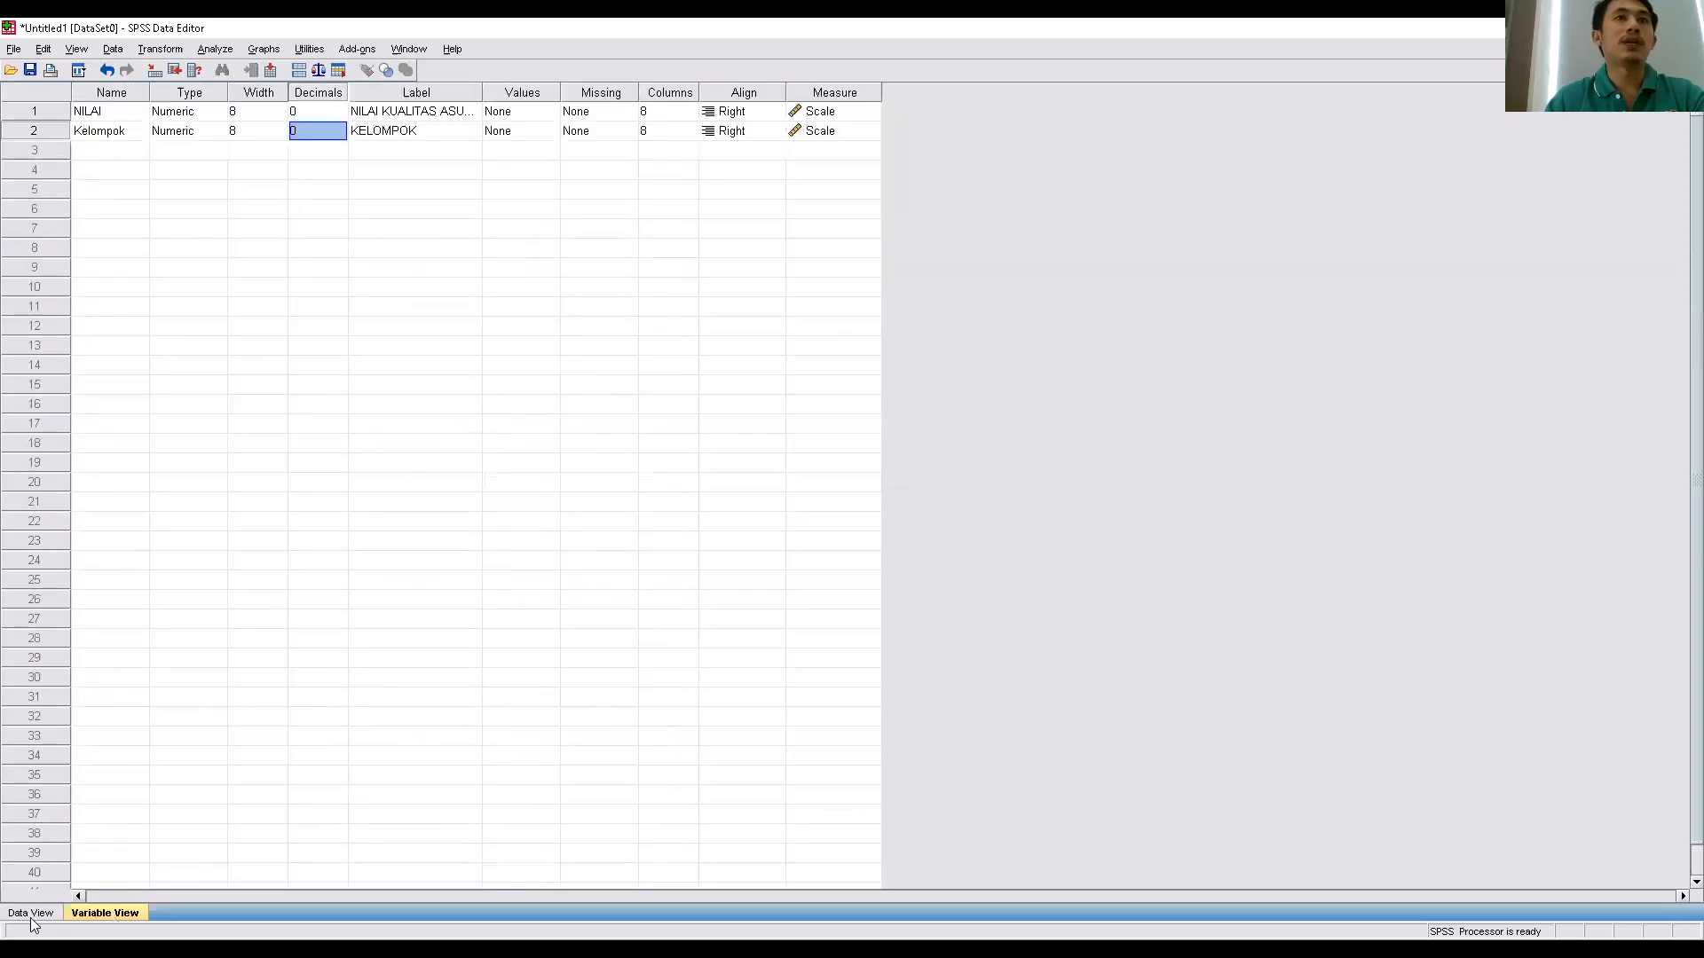
left_click(501, 133)
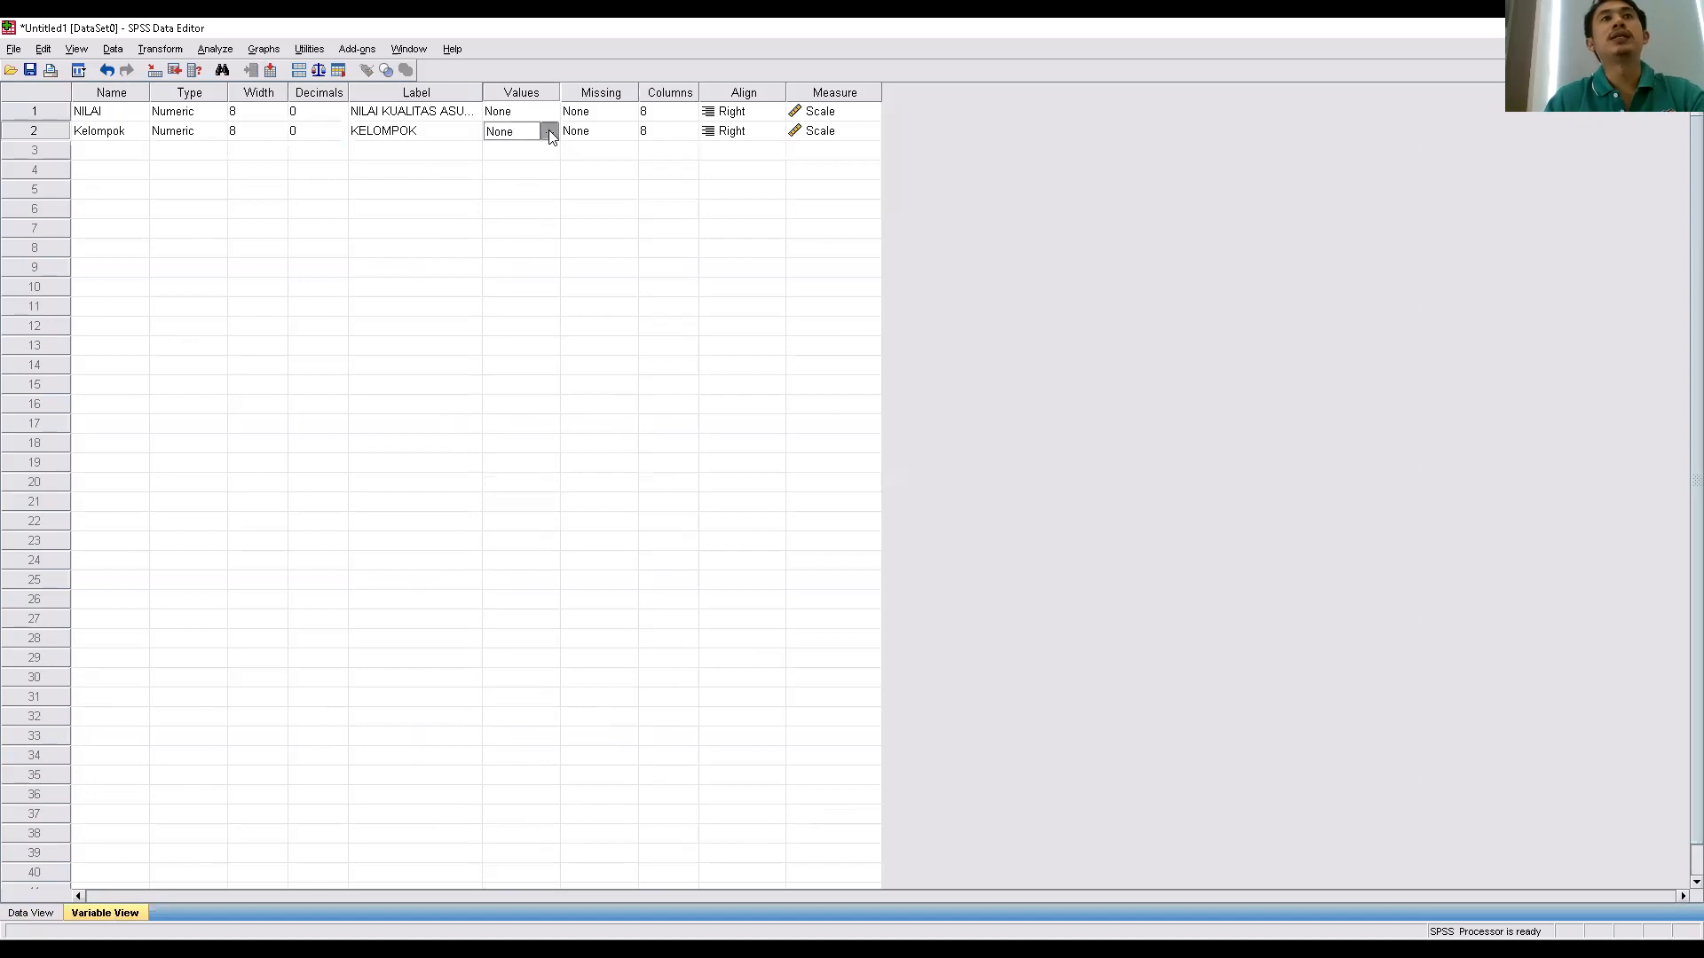
left_click(548, 131)
type("1")
left_click(736, 442)
type("kELOMPOK INTERVENSI")
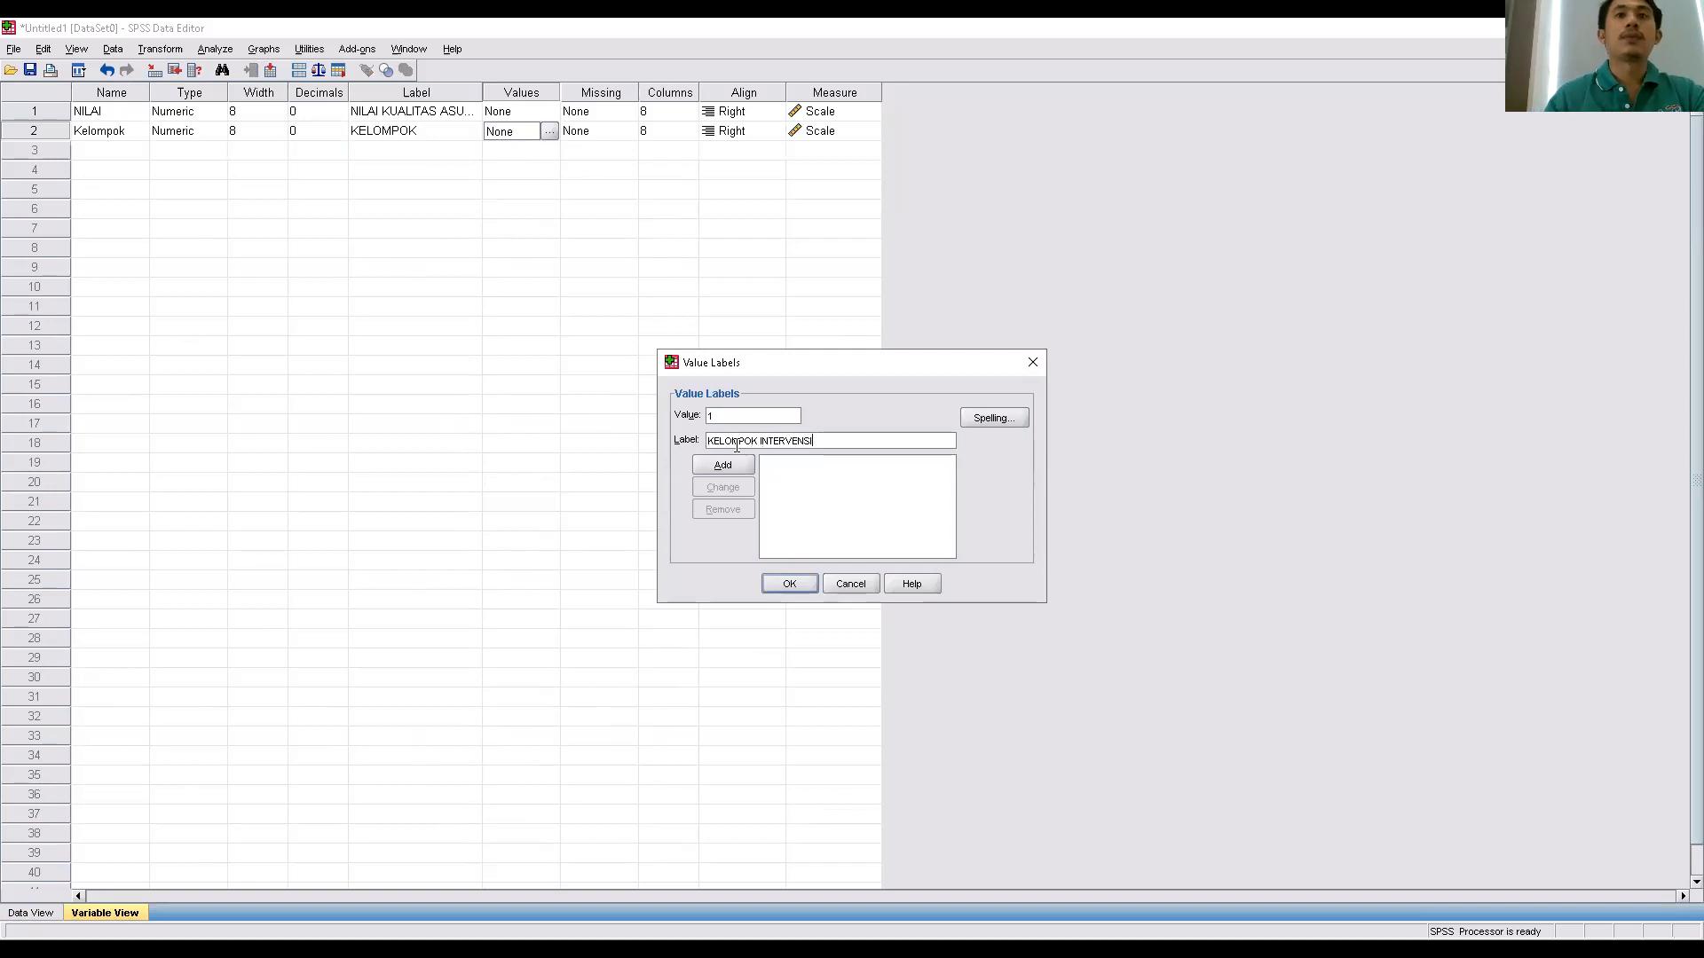
left_click(742, 467)
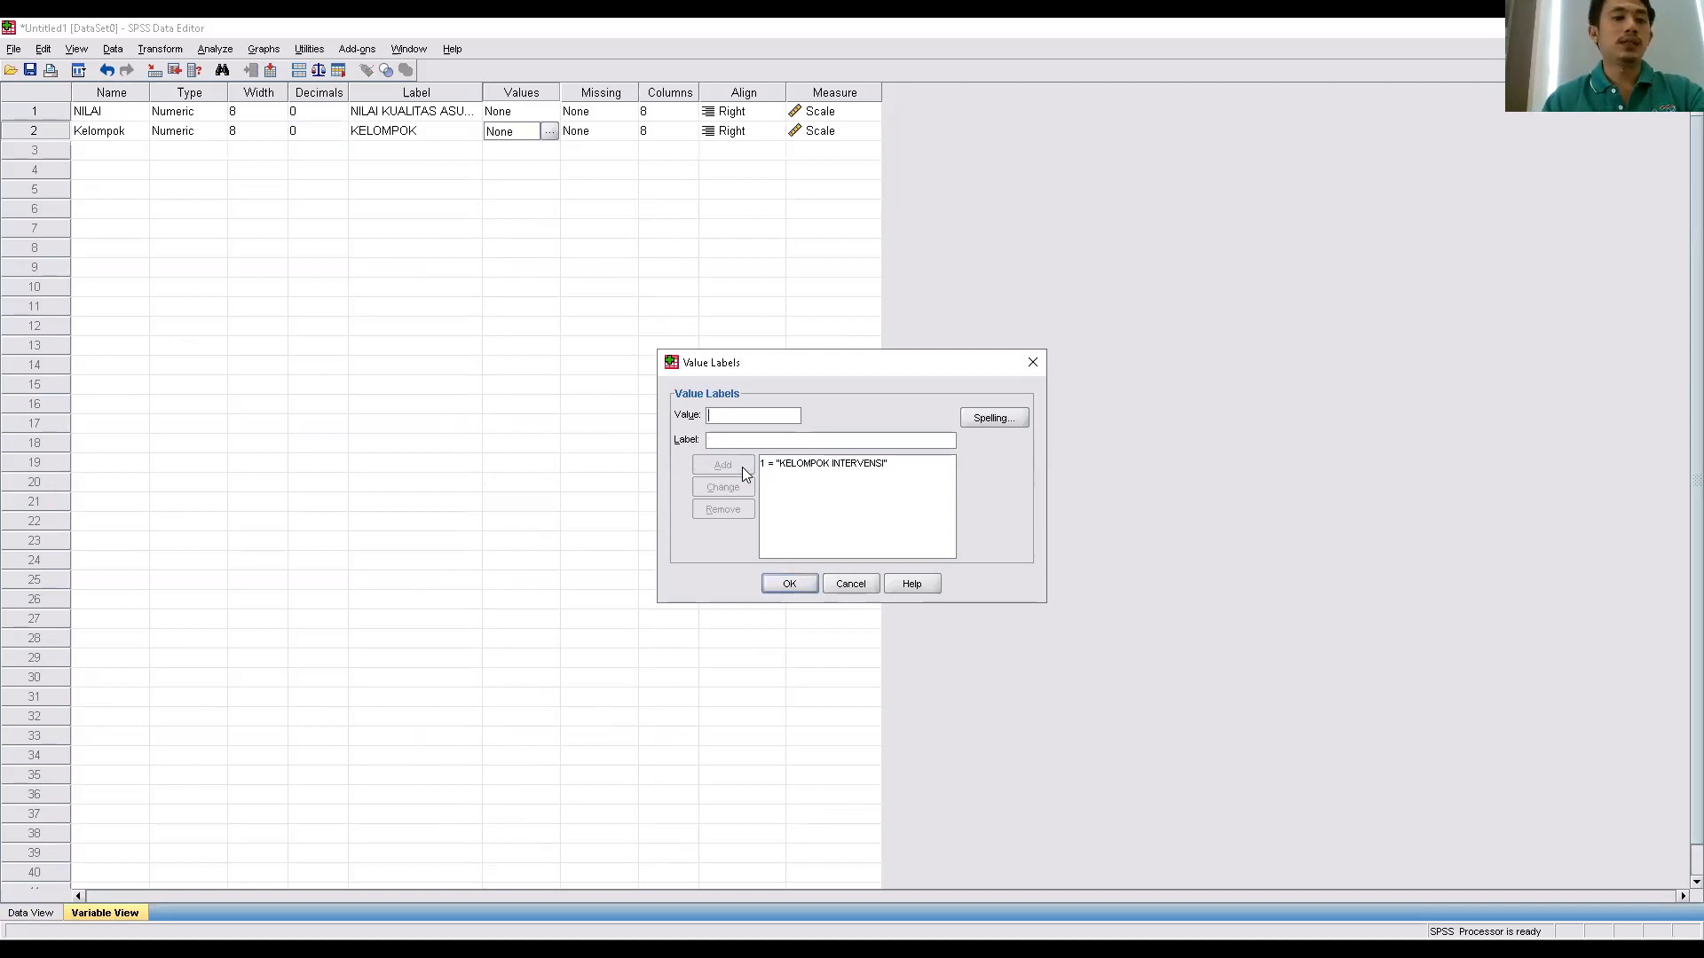
Add the value label "KELOMPOK KONTROL" for value 2 of Kelompok and apply the value labels.
type("KE")
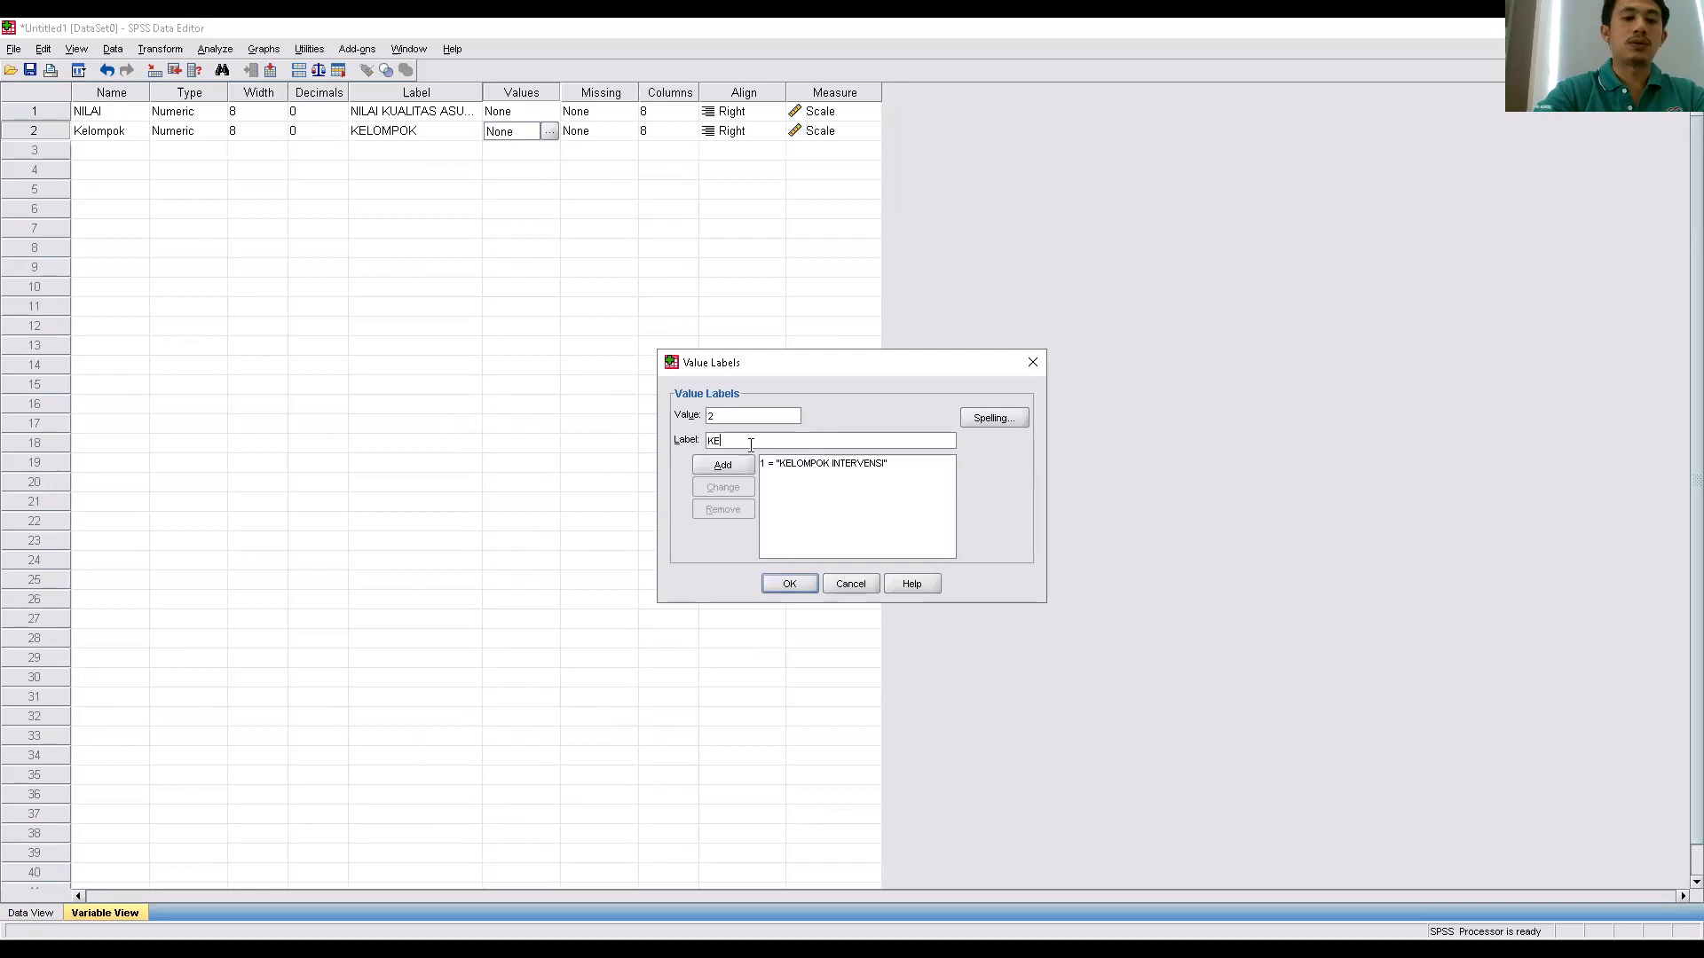
type("LOMPOK KONTROL")
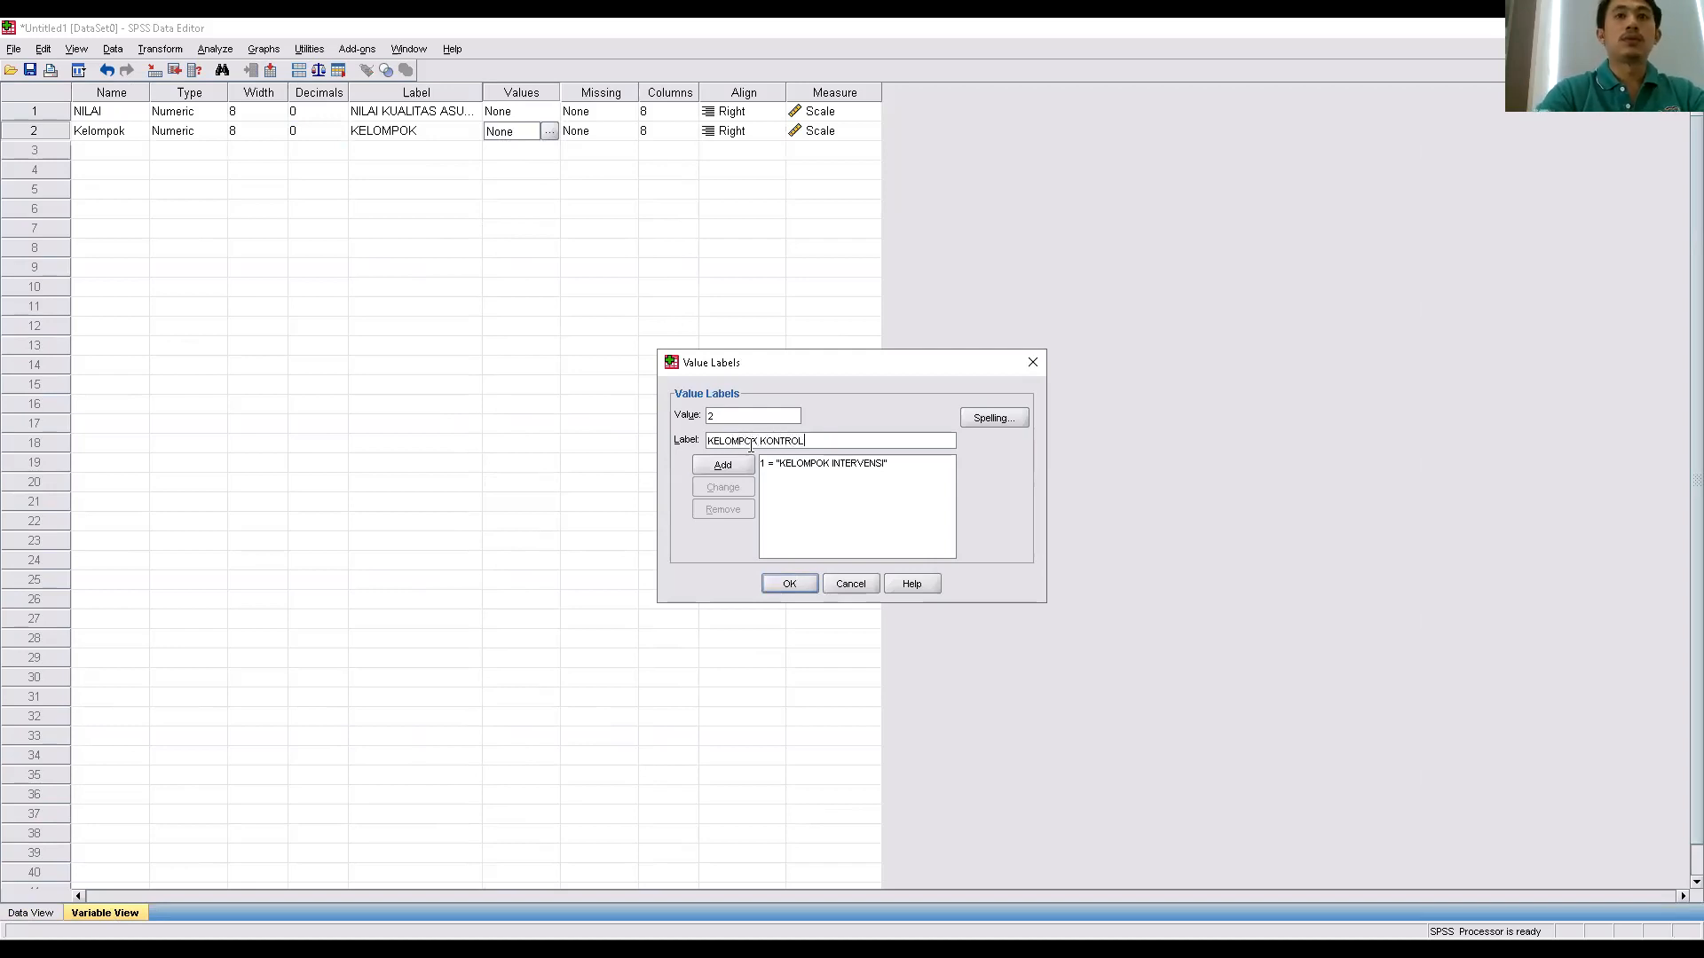
left_click(722, 464)
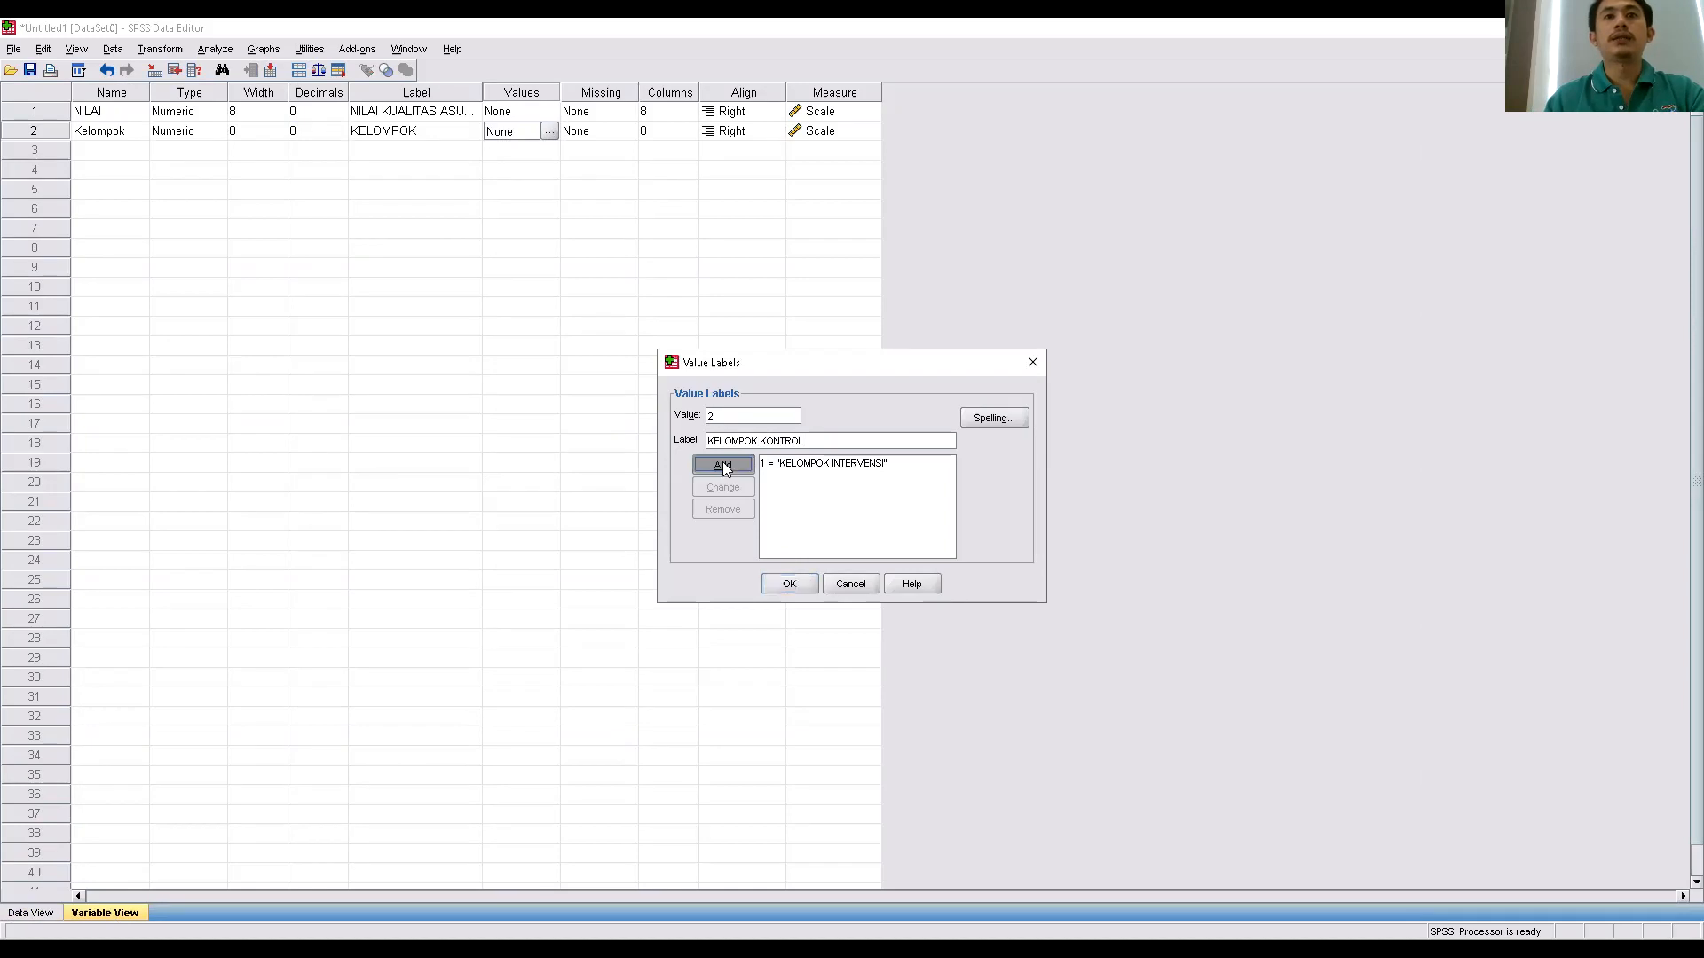
left_click(793, 583)
left_click(441, 309)
left_click(463, 212)
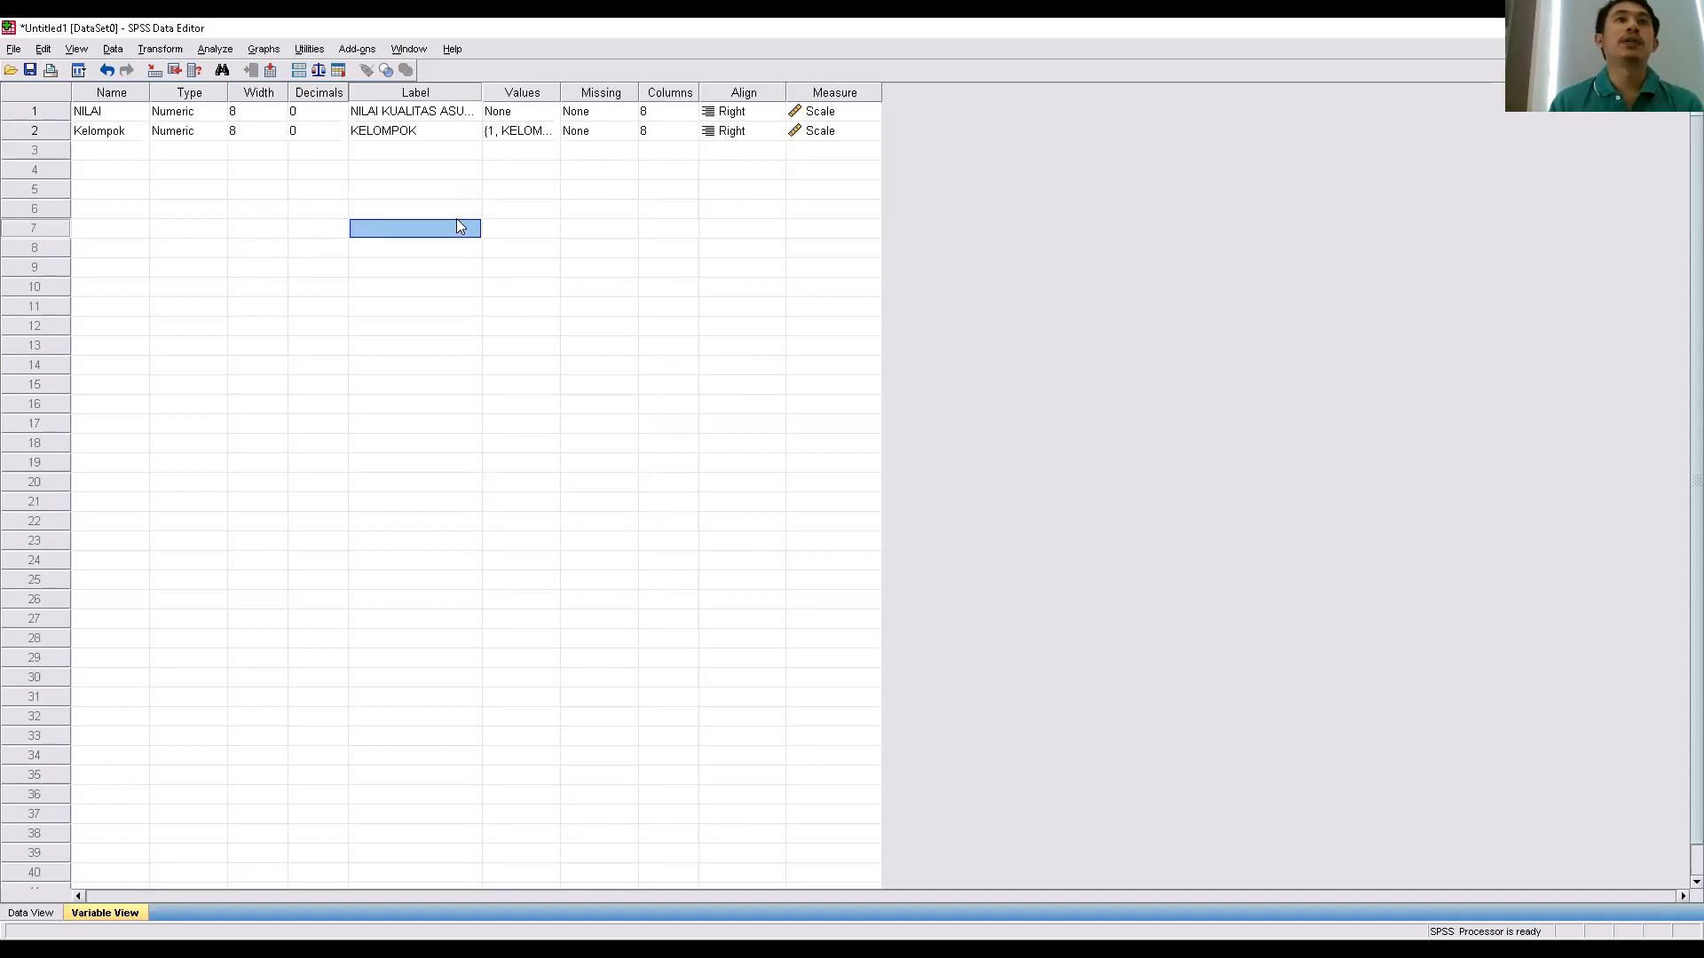
left_click(413, 152)
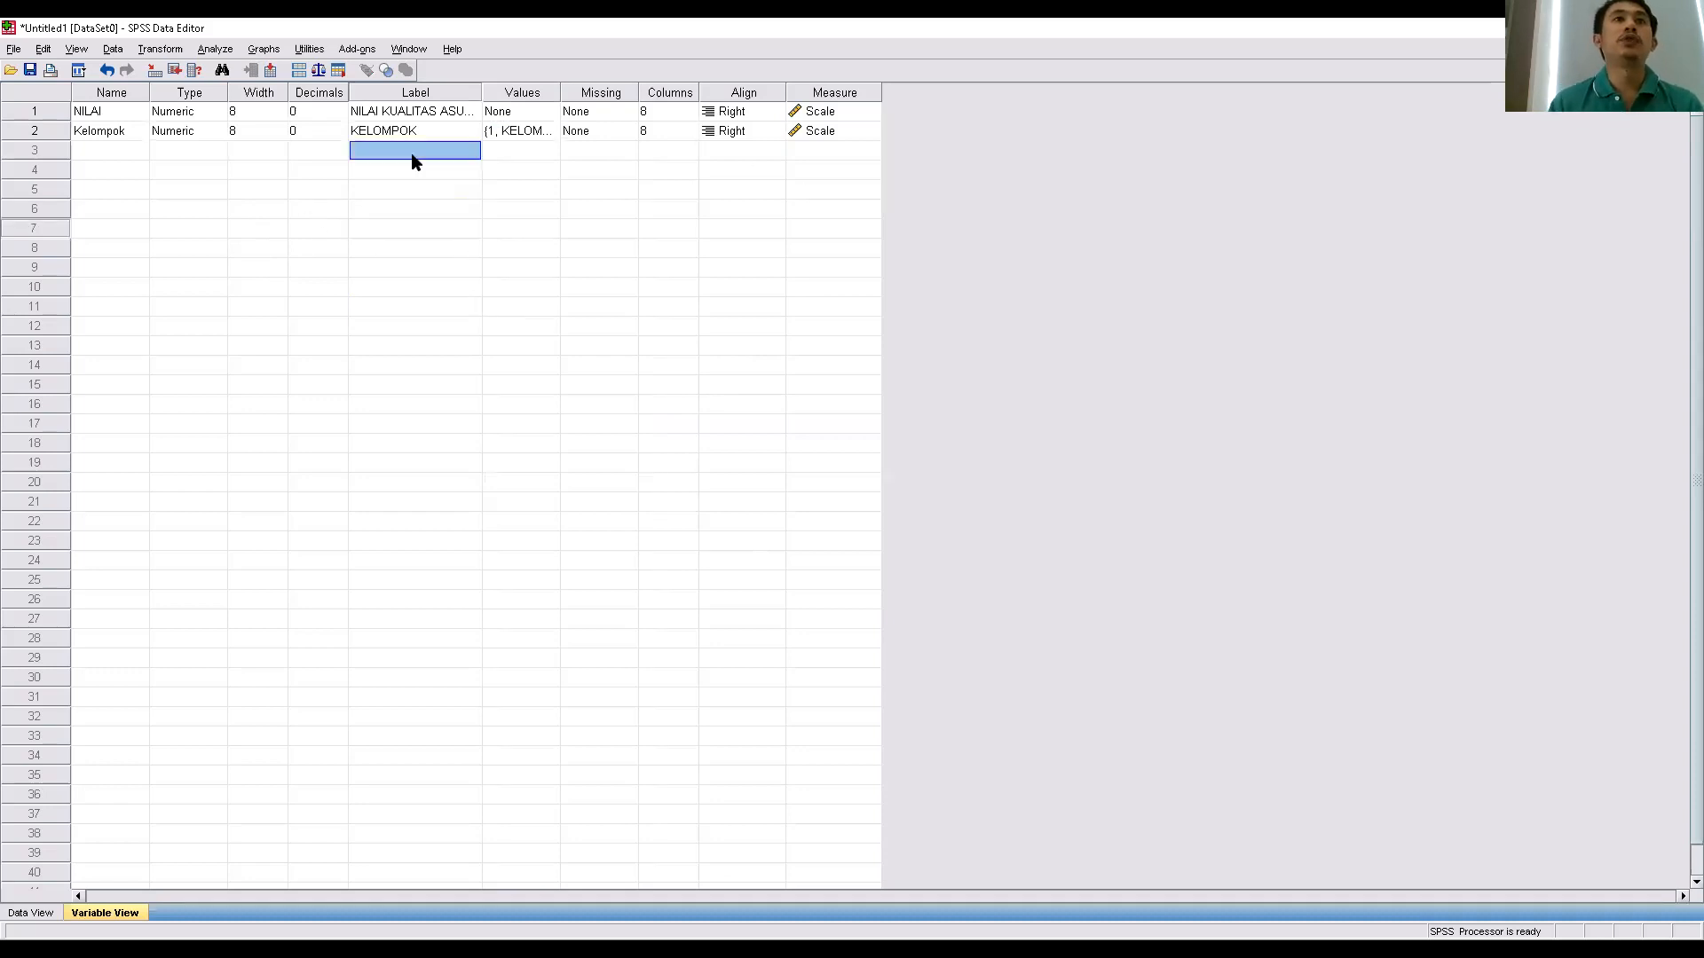
Set up a nonparametric two-independent-samples test with NILAI KUALITAS ASUHAN as the test variable and Kelompok as the grouping variable.
left_click(213, 50)
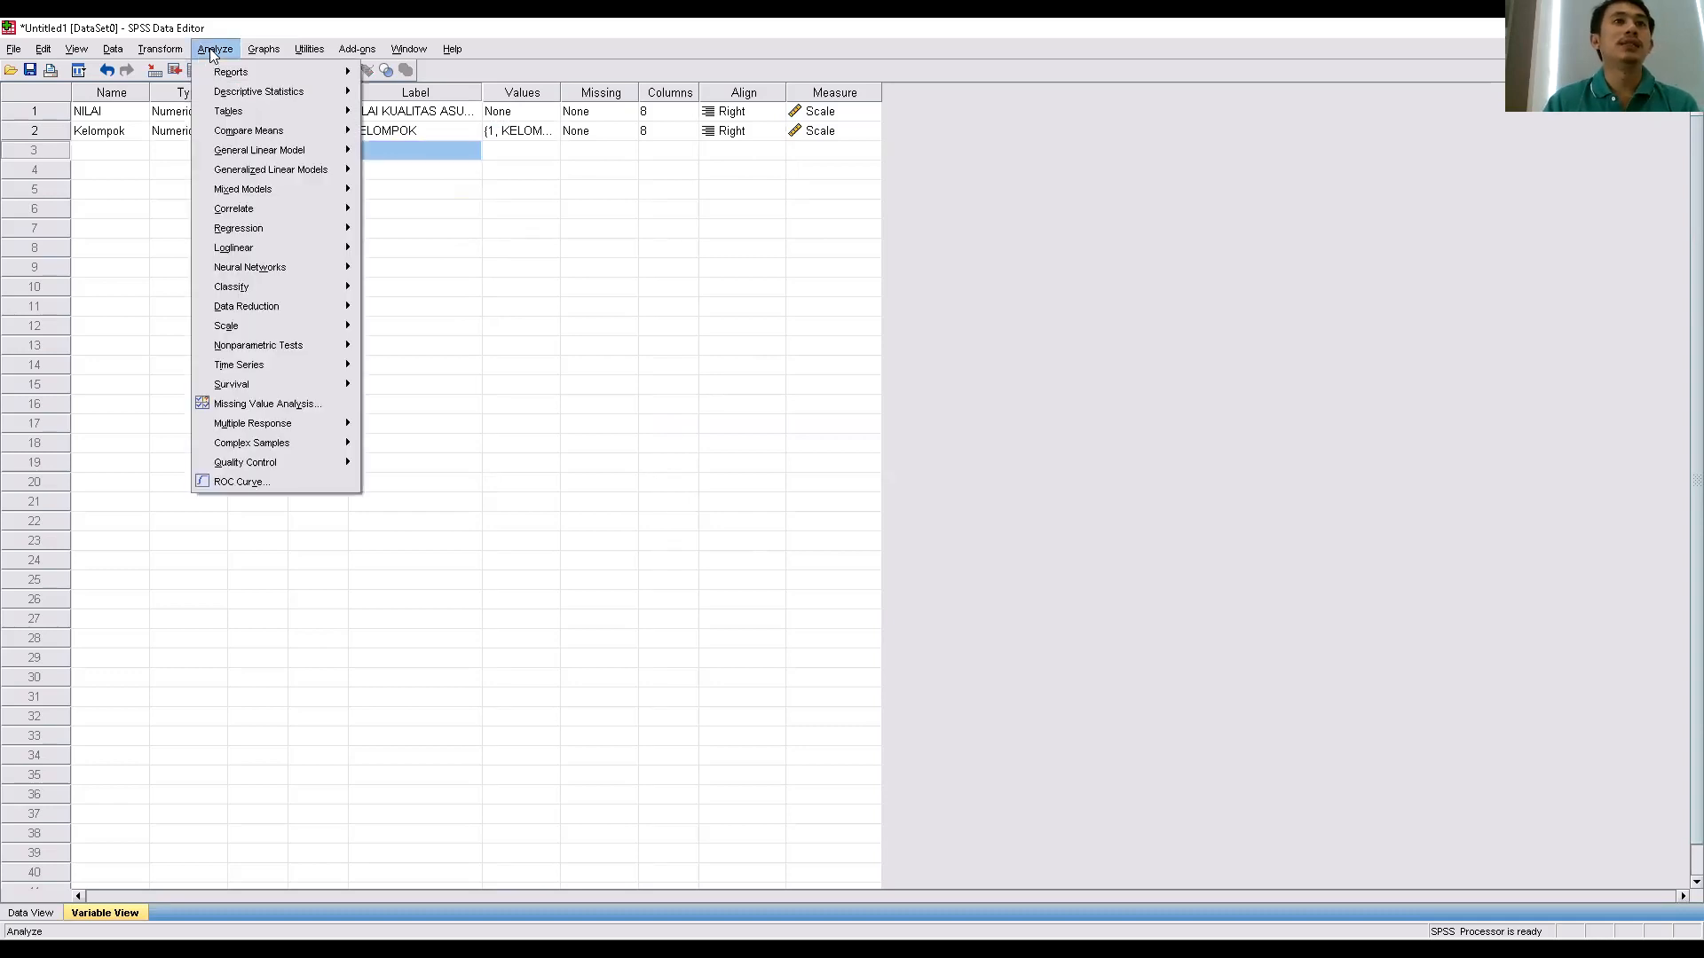
mouse_move(284, 347)
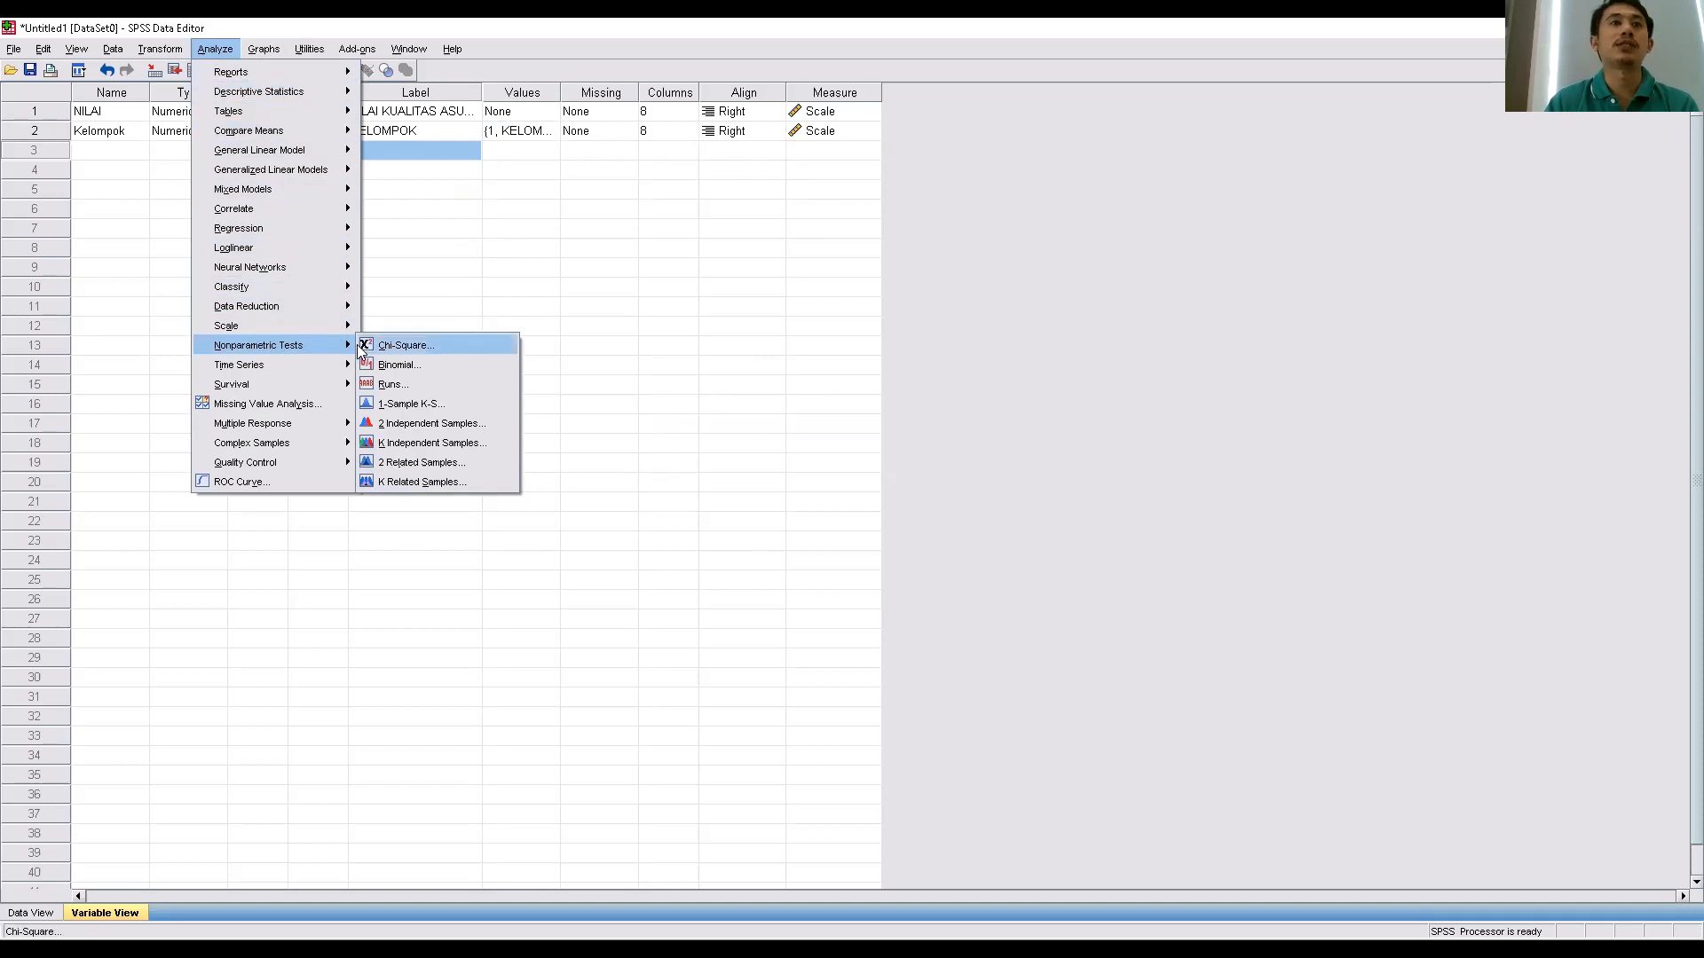
left_click(403, 425)
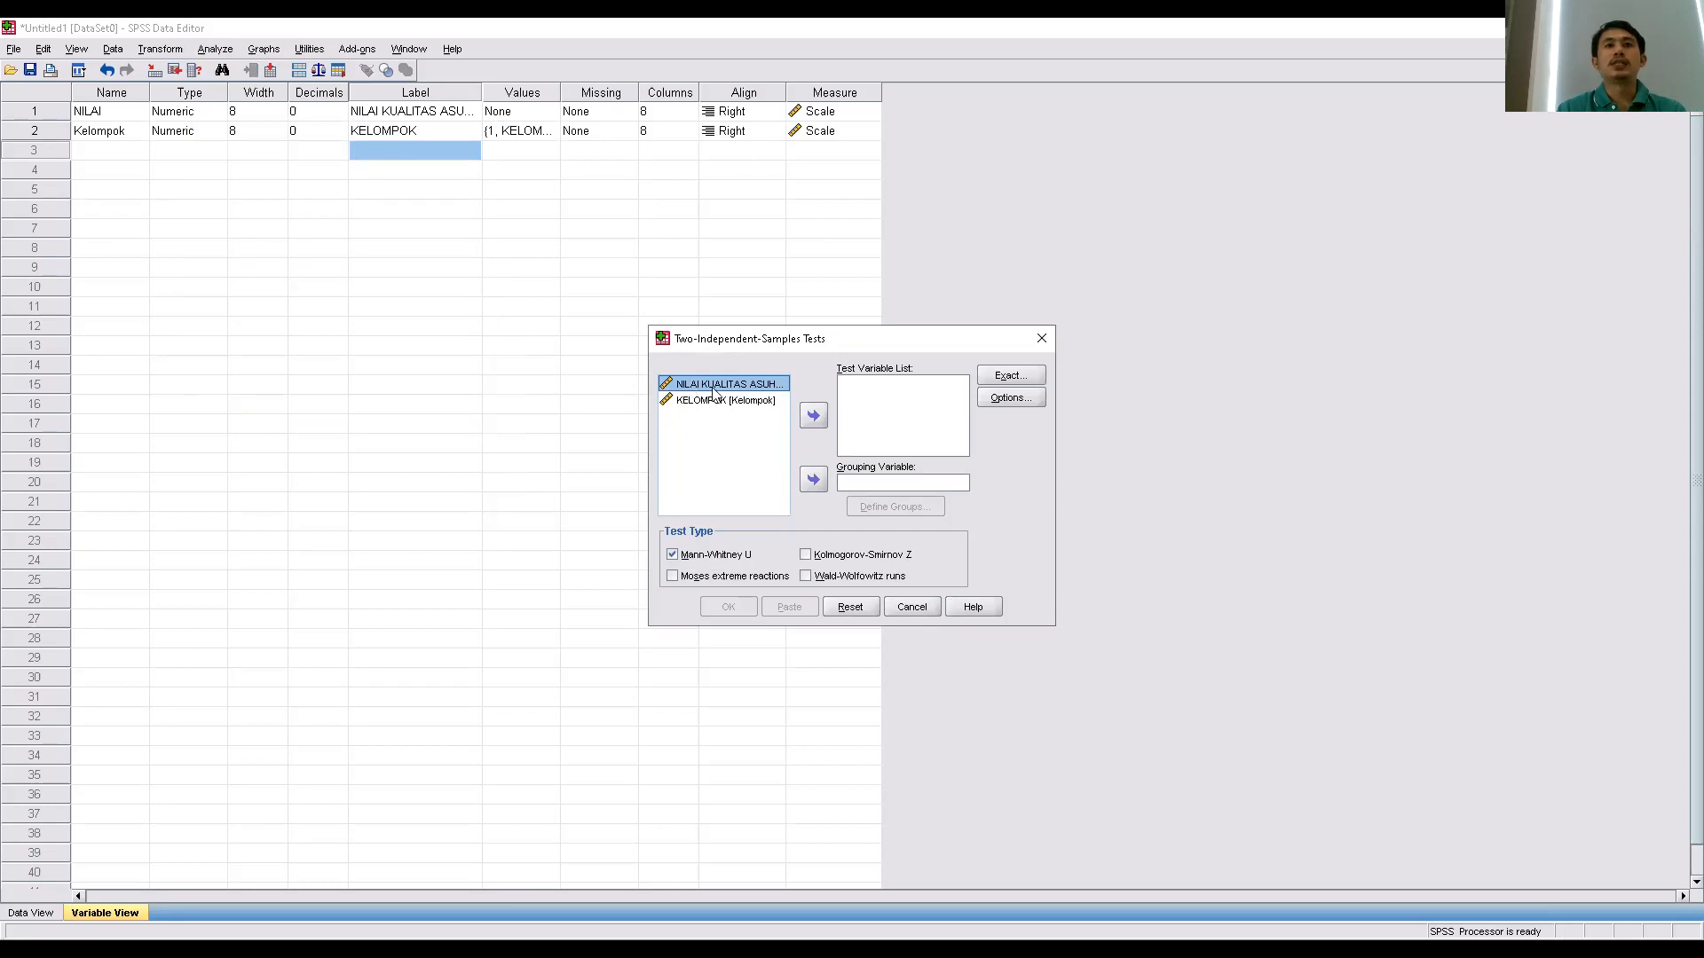
left_click(813, 416)
left_click(708, 387)
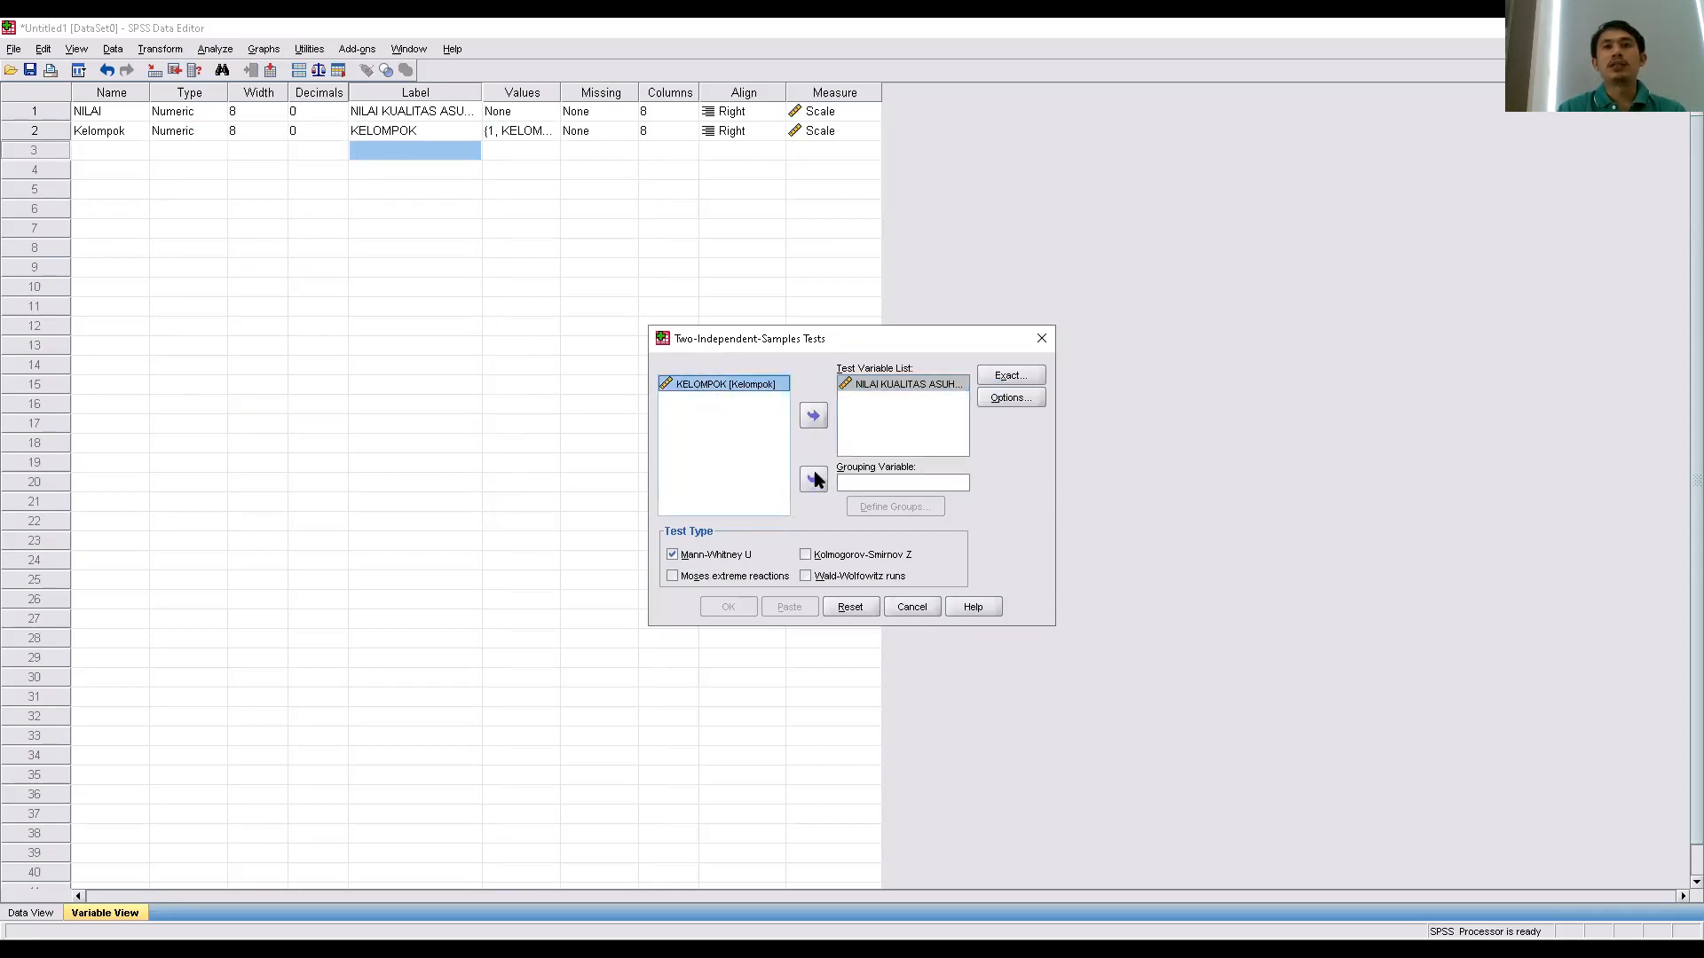
left_click(814, 479)
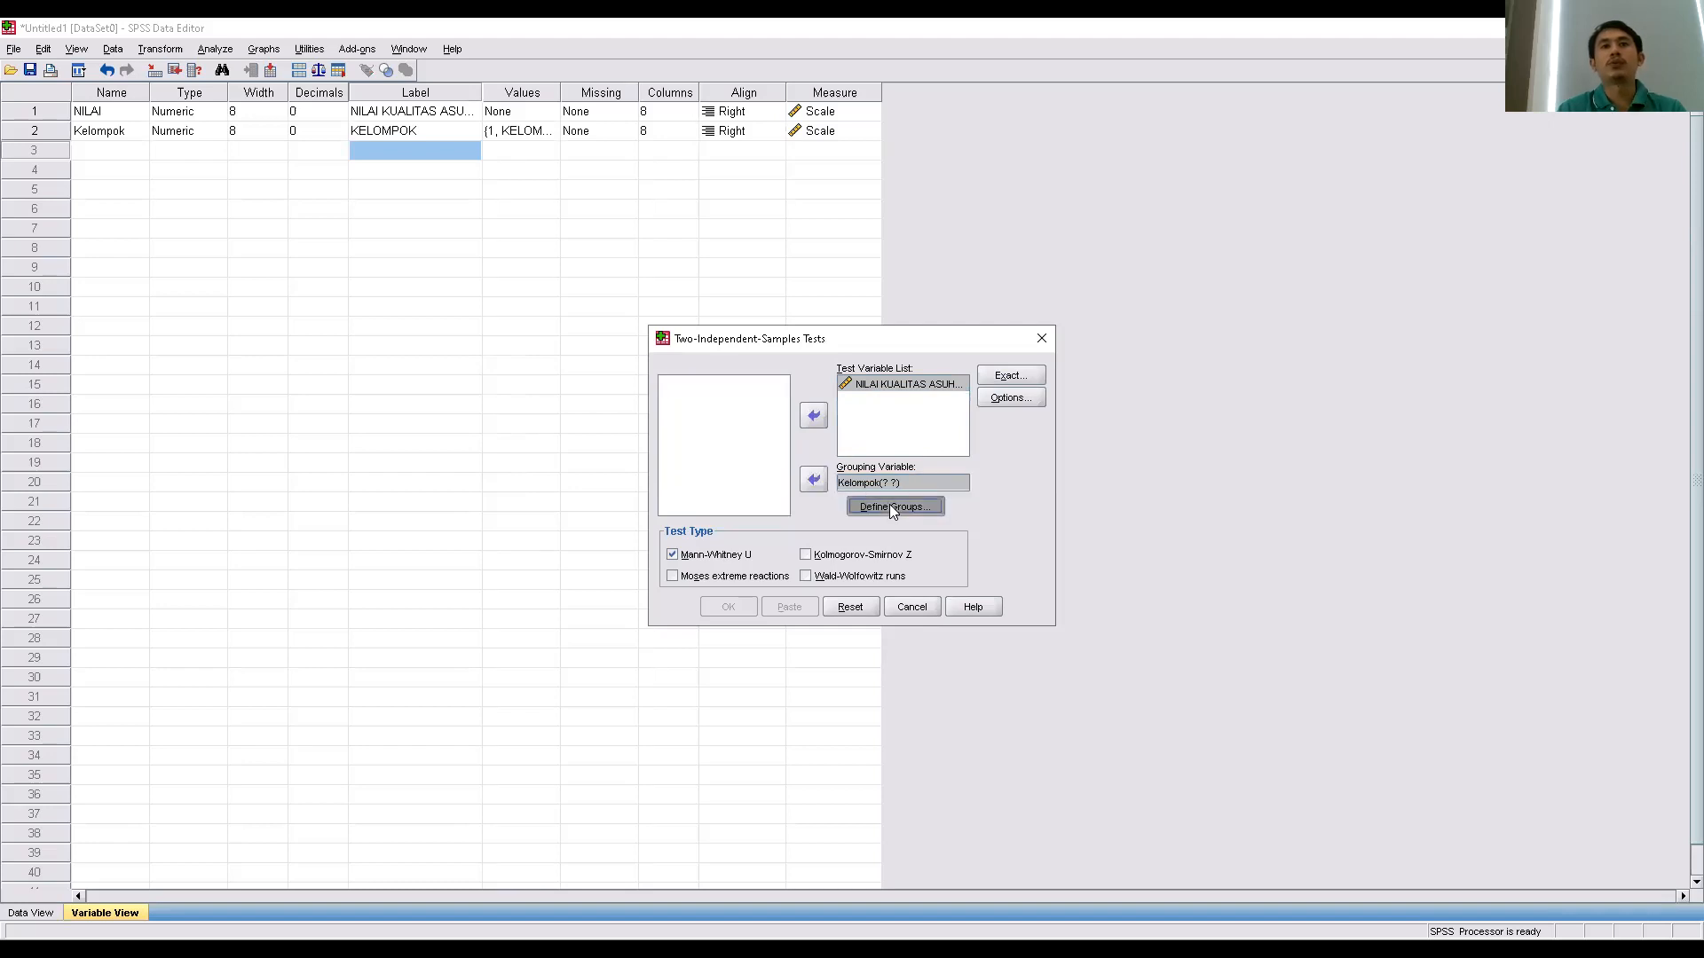
Define the Kelompok groups for the test as 1 for Group 1 and 2 for Group 2.
left_click(891, 506)
type("1")
left_click(828, 486)
type("2")
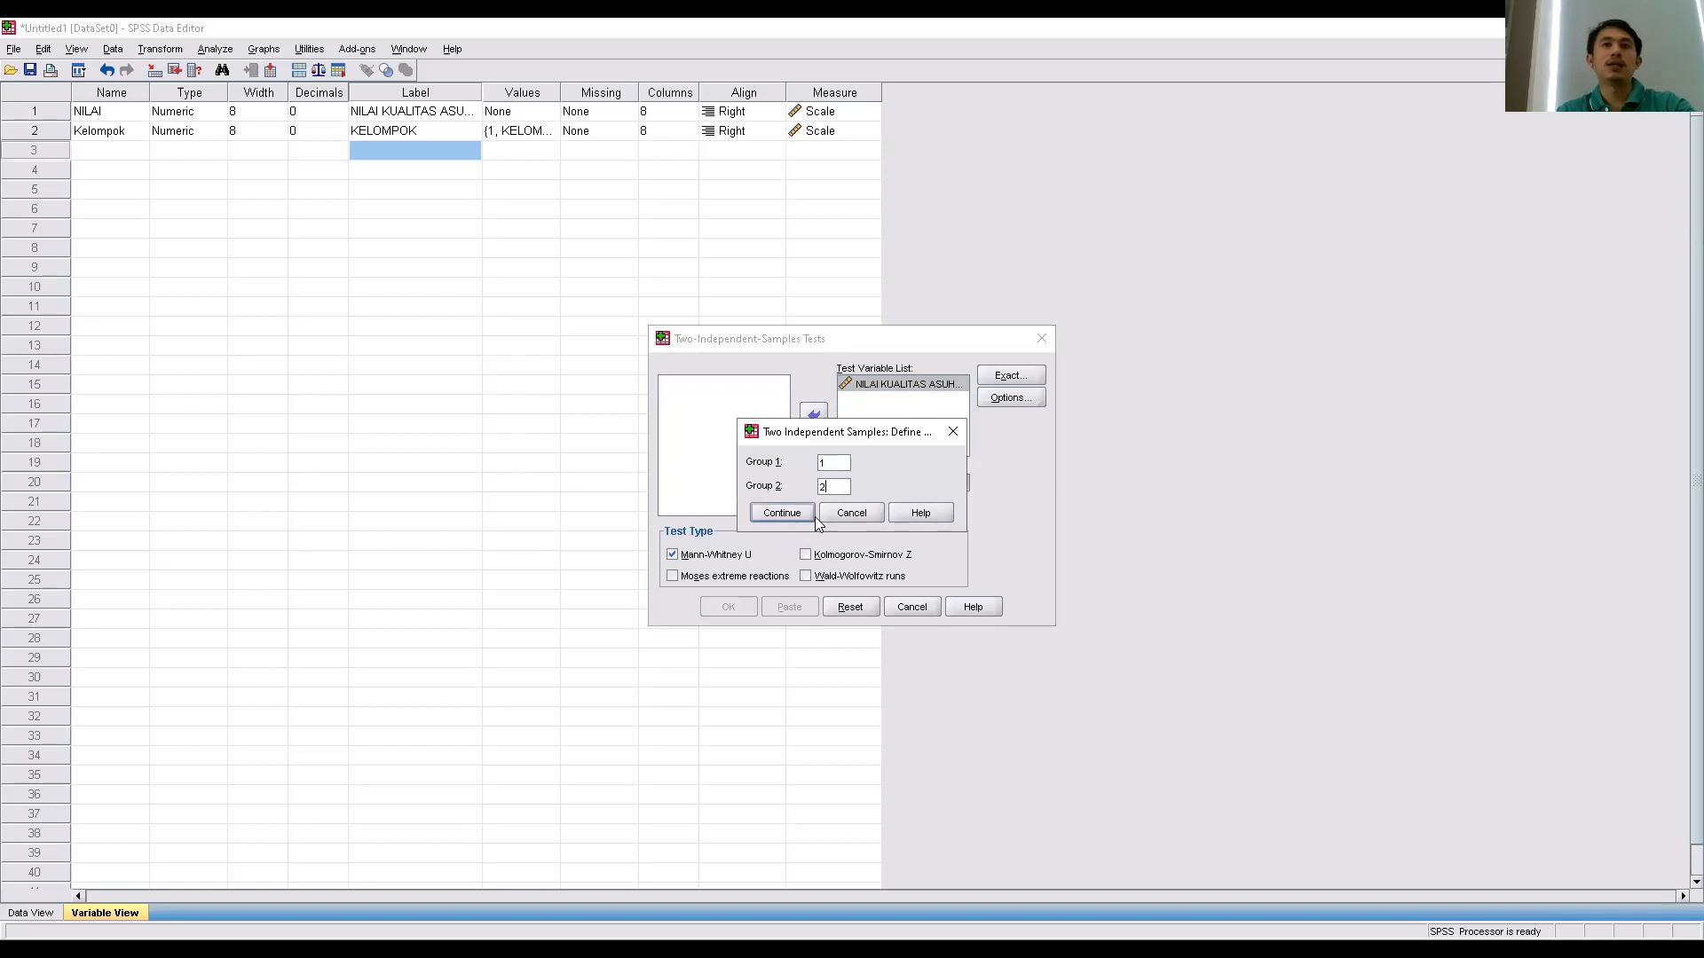
left_click(782, 514)
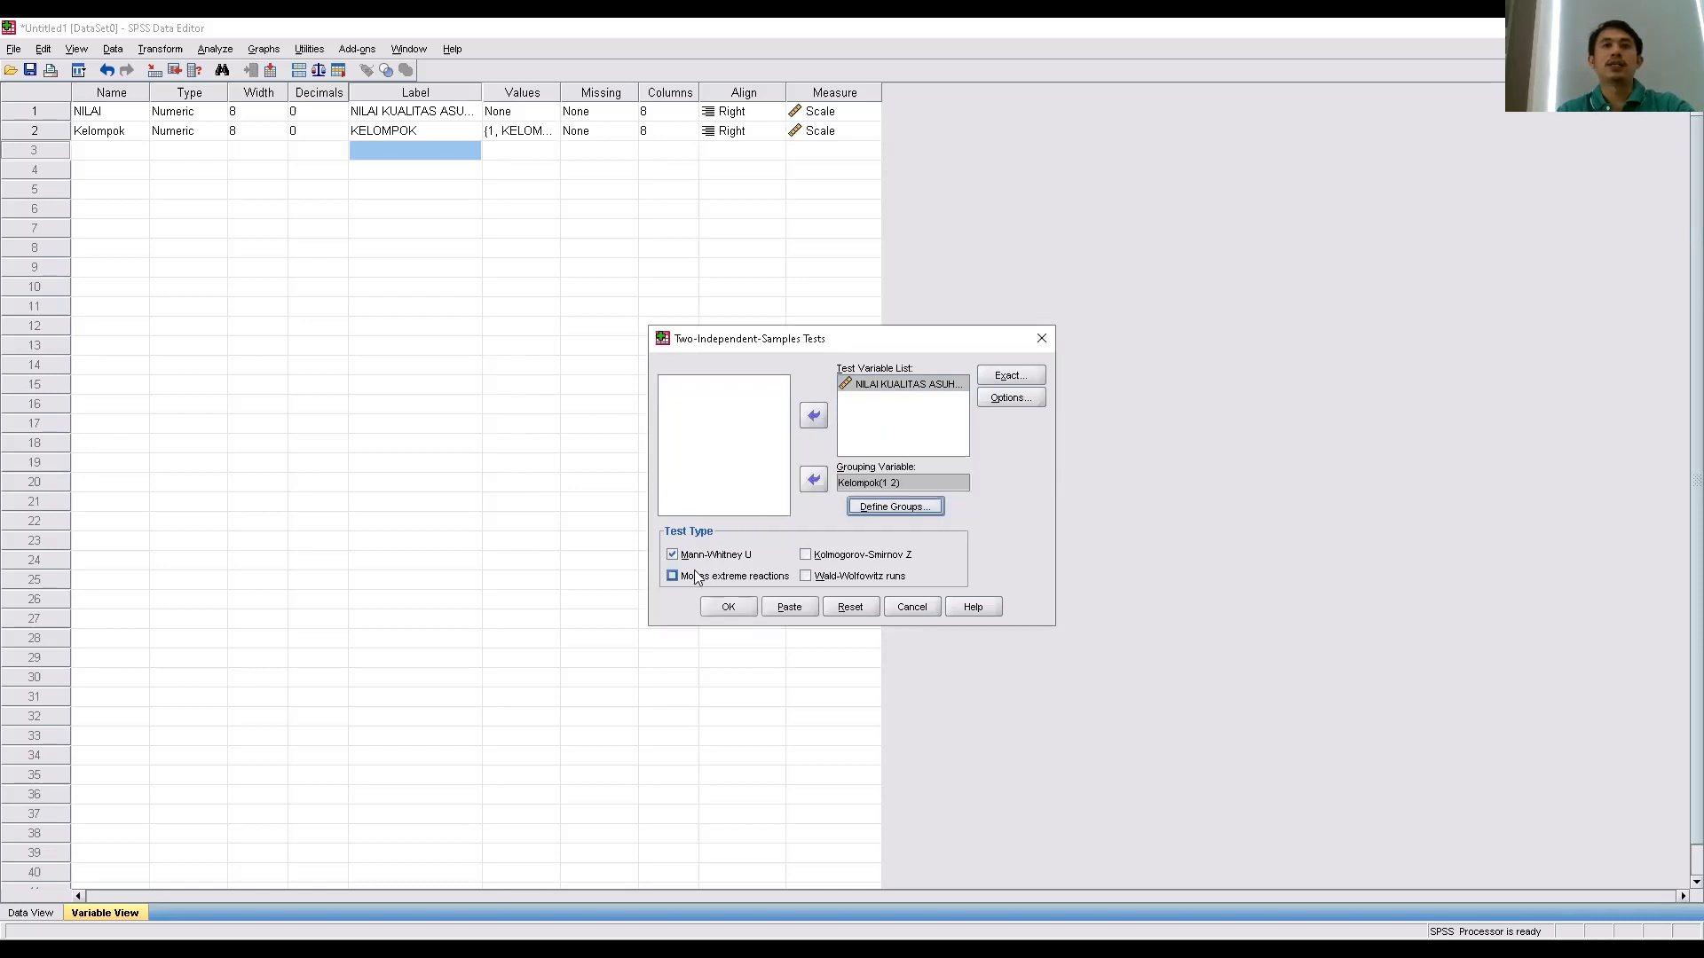
Check the test's options and exact settings, and run the comparison with Mann-Whitney U as the only test type.
left_click(671, 556)
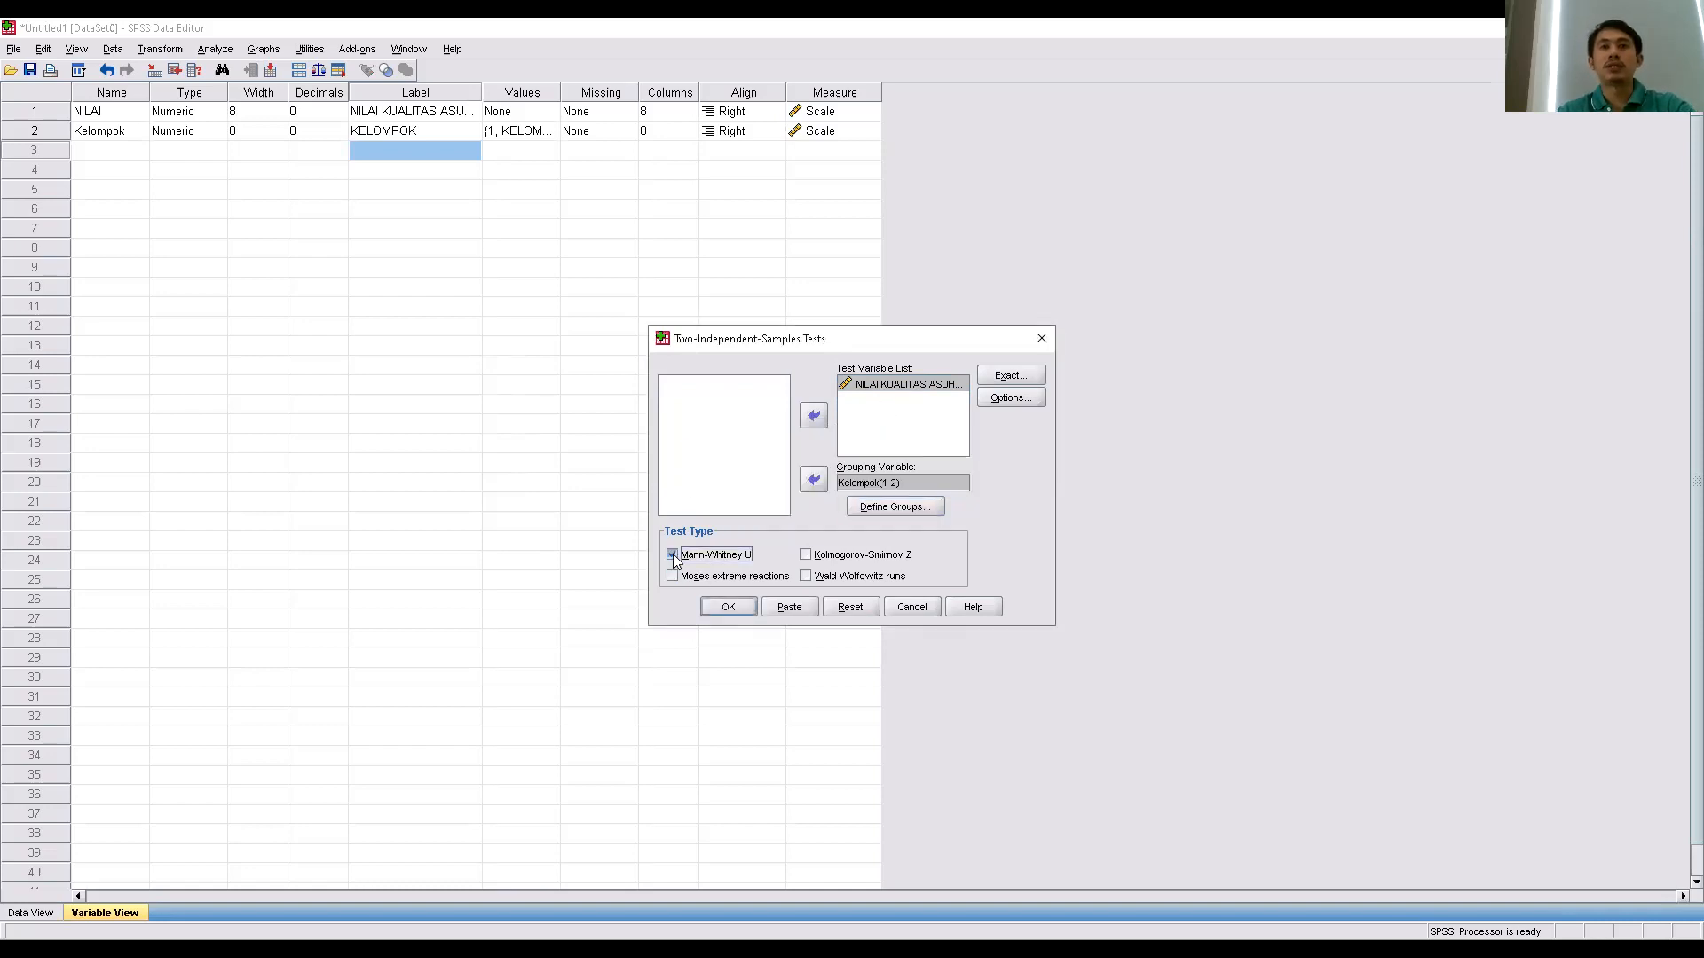
left_click(672, 557)
left_click(1002, 399)
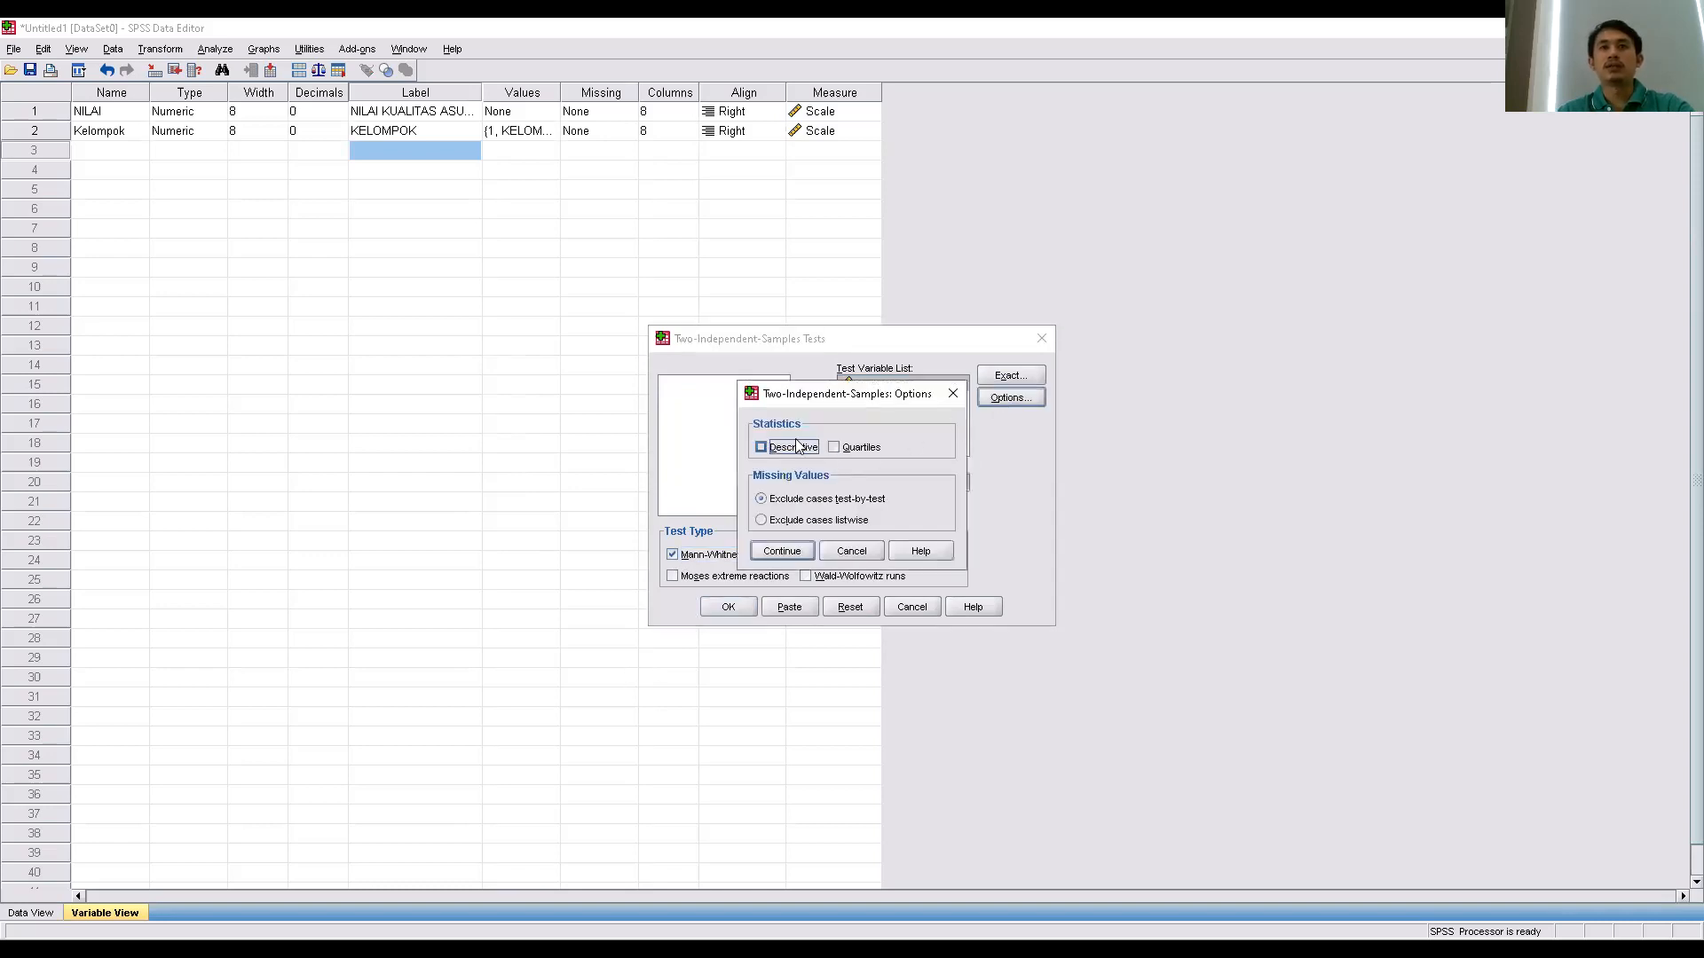
left_click(952, 394)
left_click(1011, 375)
left_click(960, 364)
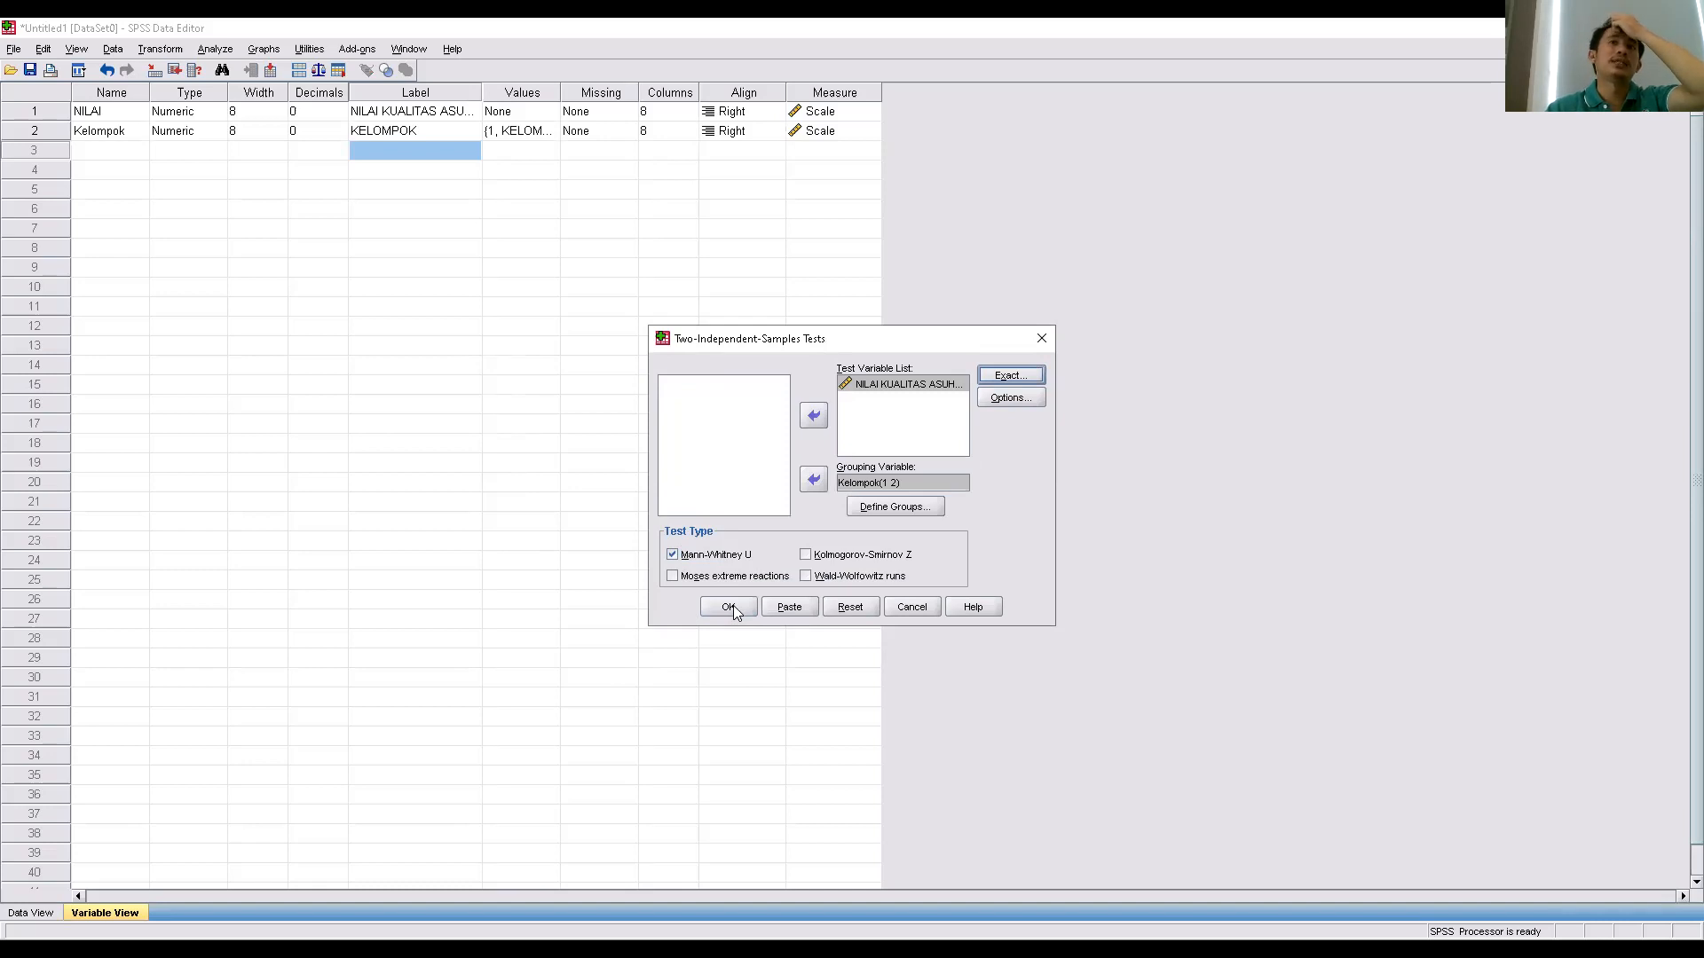
left_click(733, 605)
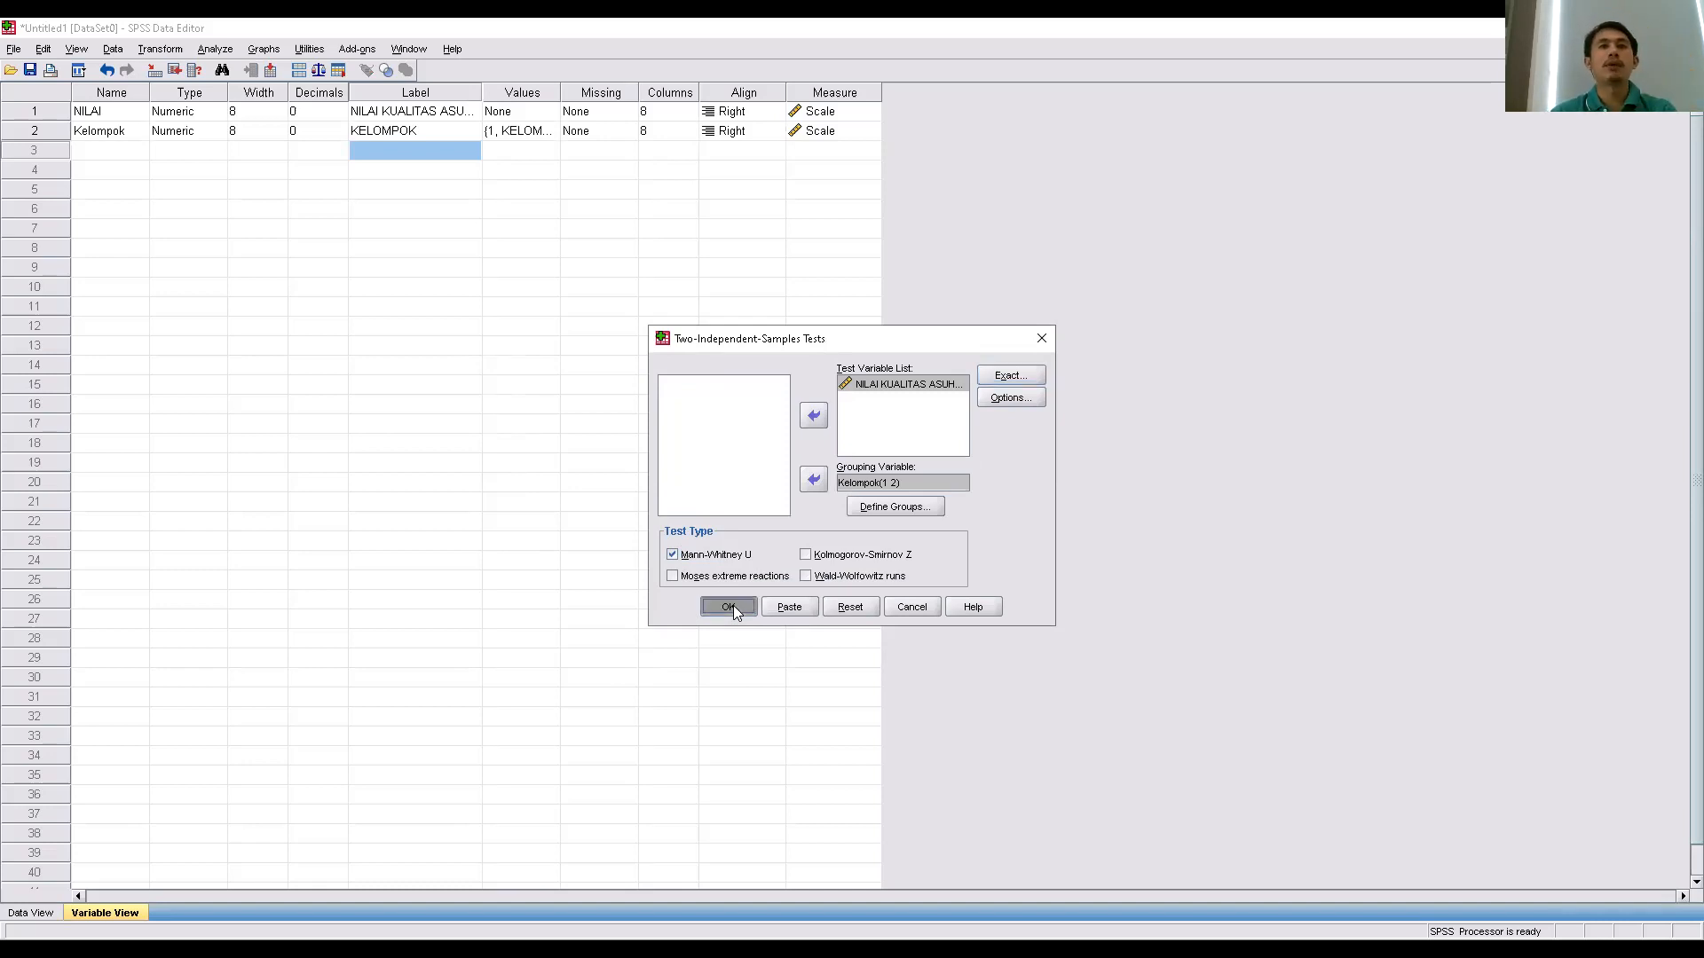